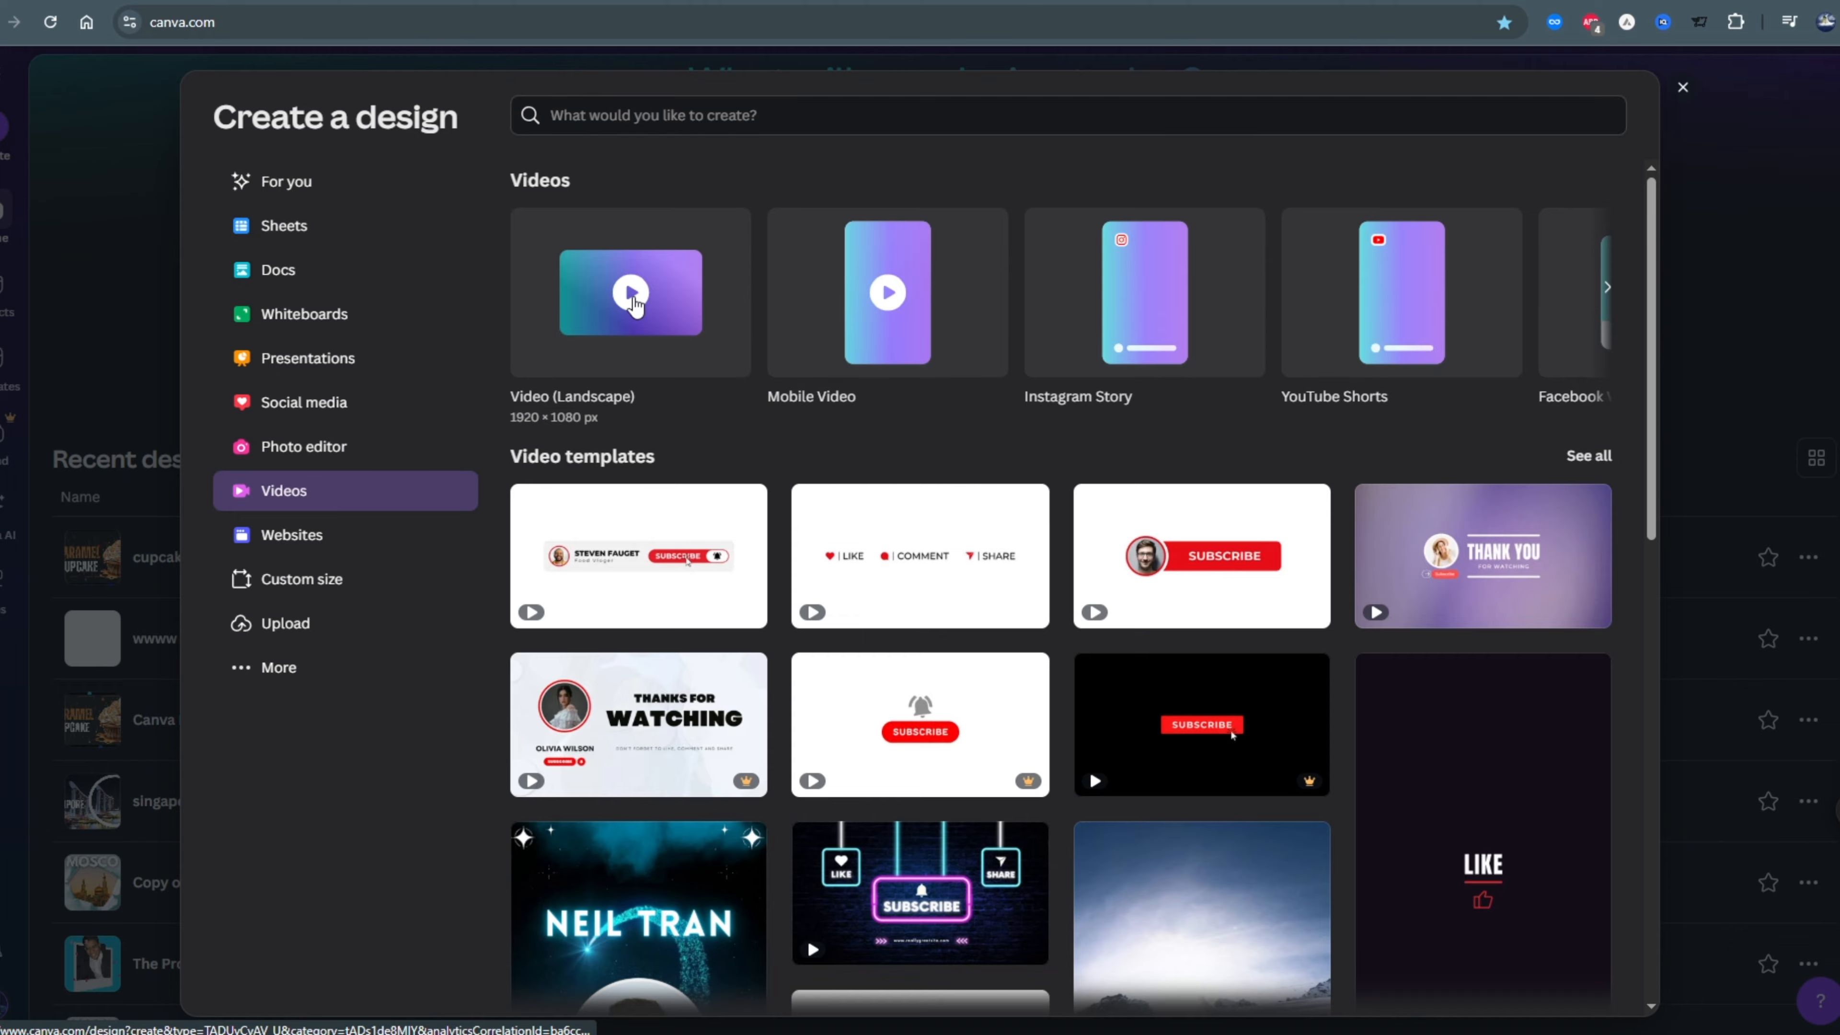
# Step: Create a landscape video design, search for "gradient" images, and fill the page background with a cyan-to-dark-blue radial gradient
pyautogui.click(633, 297)
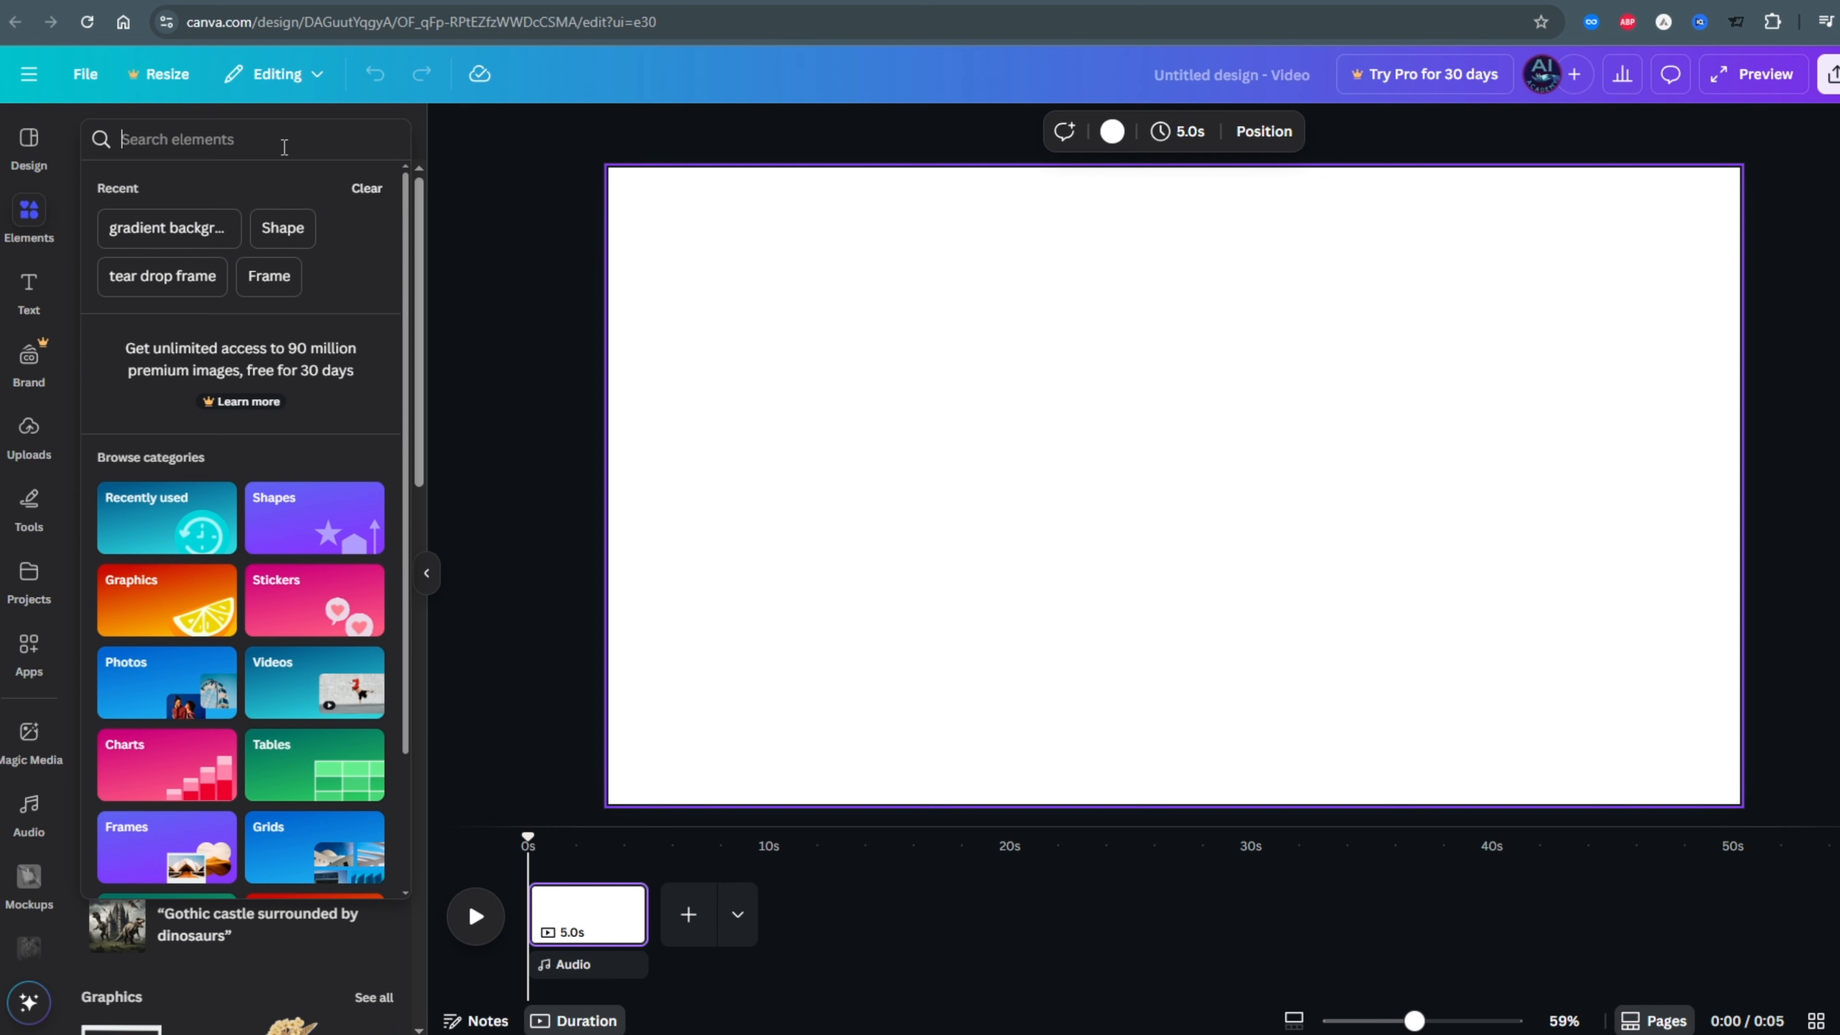
pyautogui.write('grad')
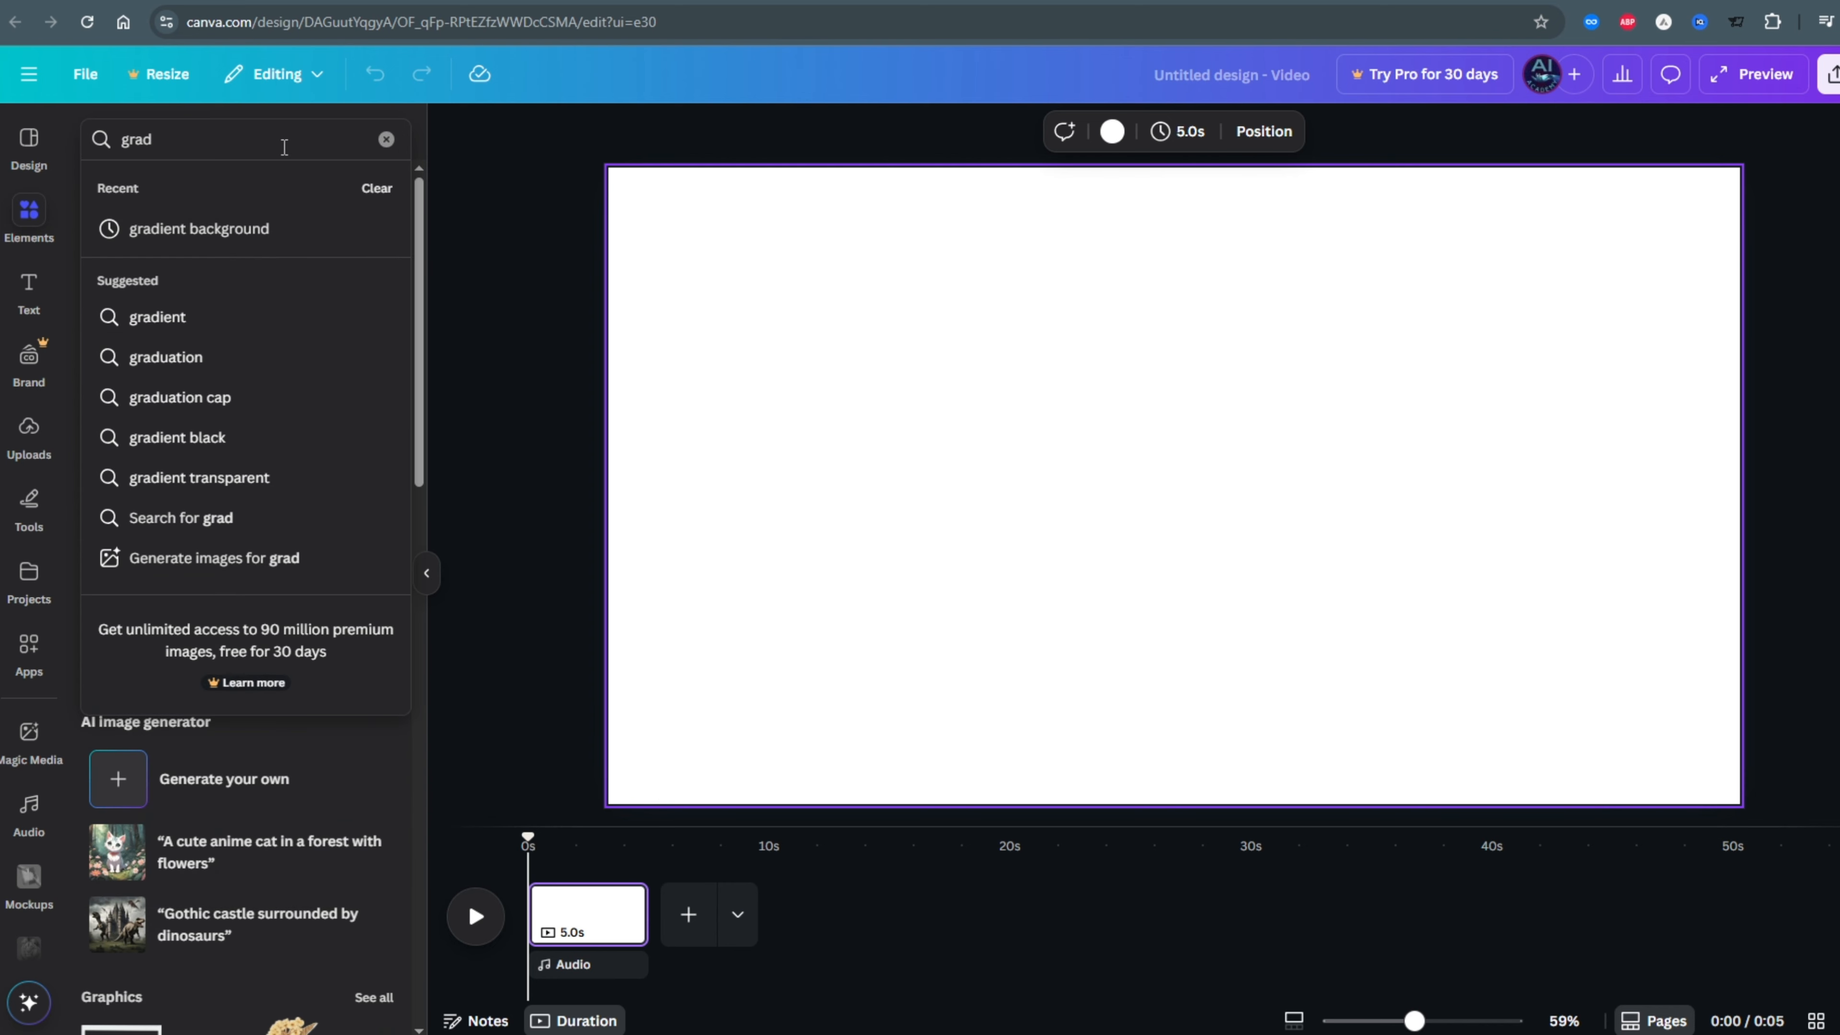
pyautogui.click(165, 321)
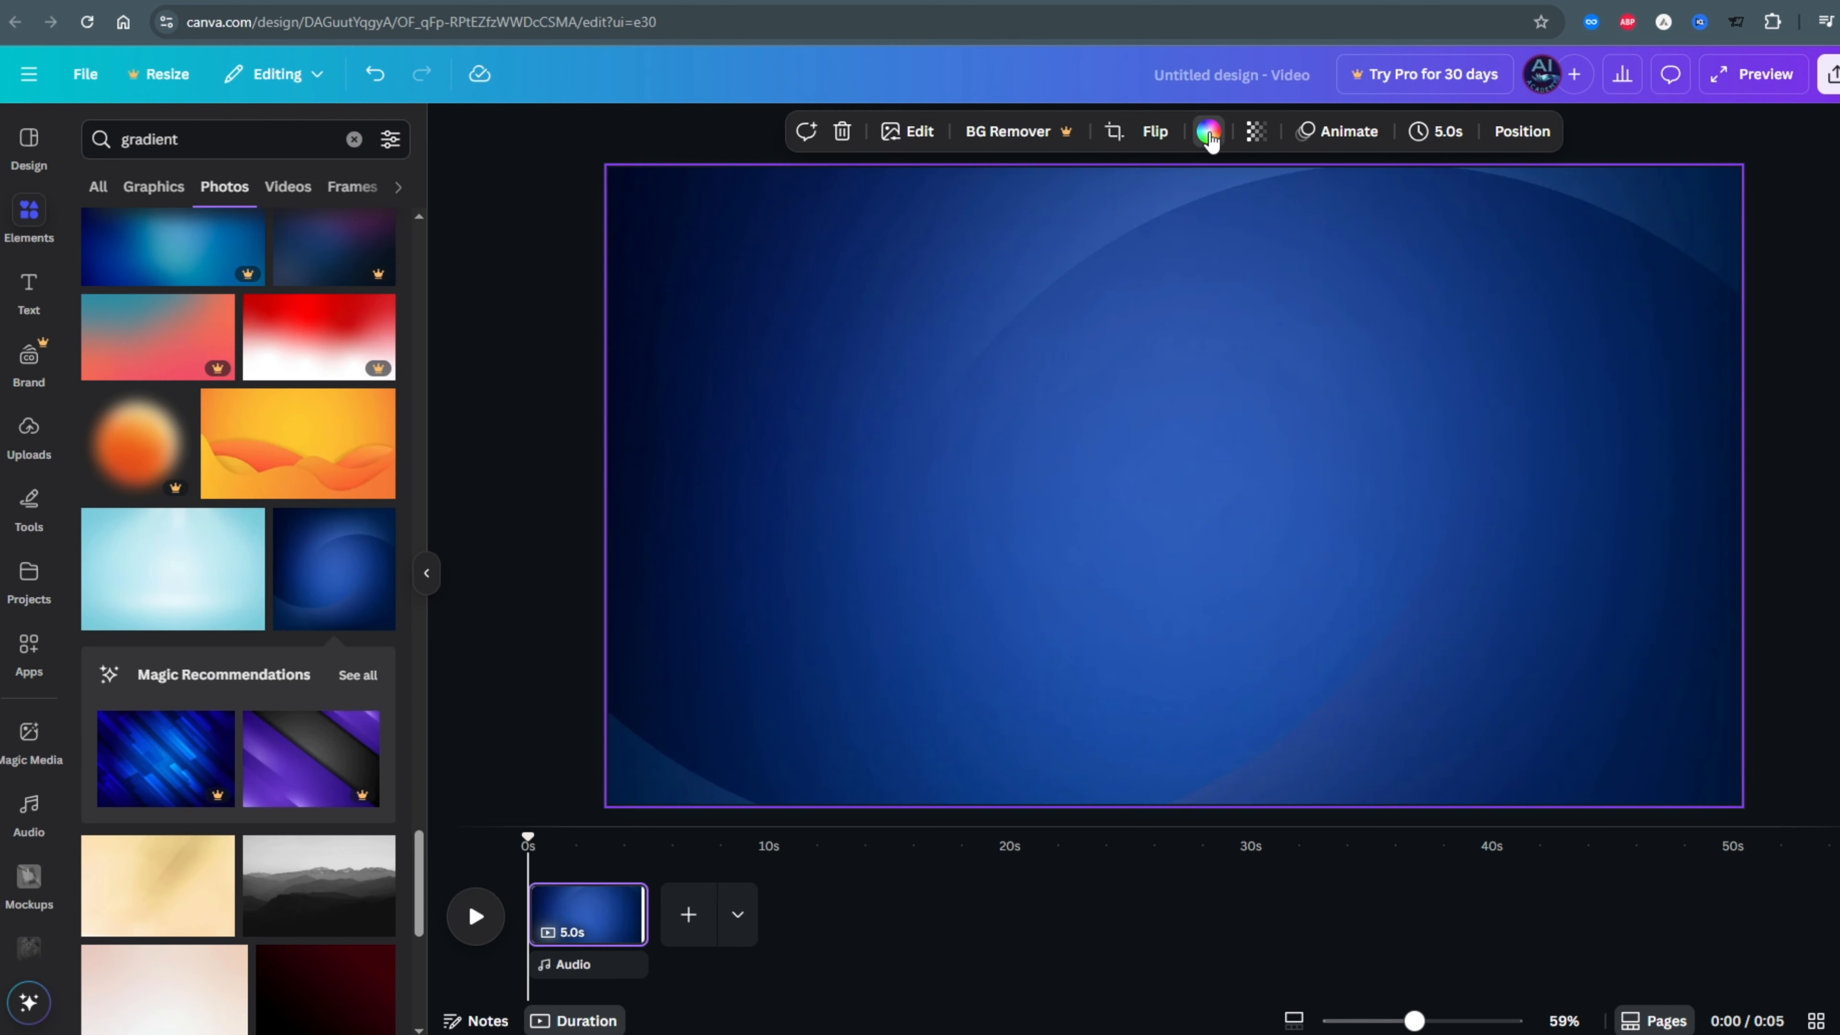
pyautogui.click(1209, 133)
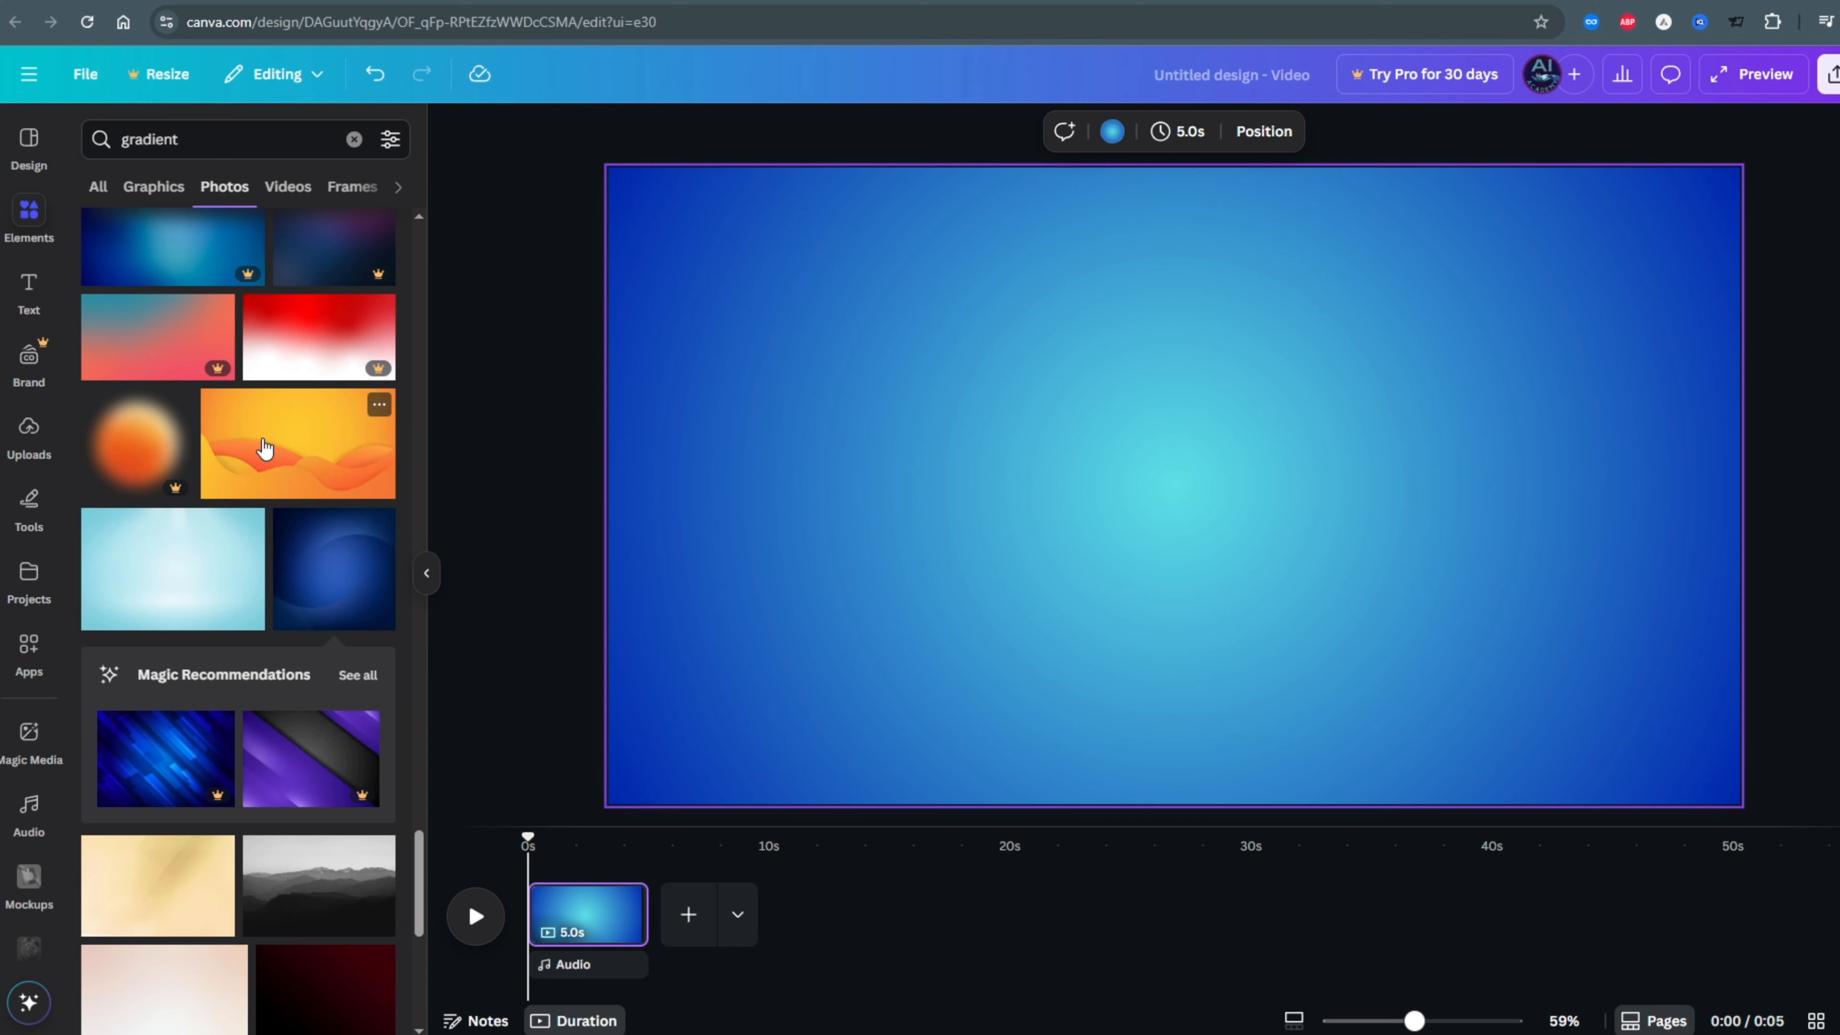
# Step: Add the orange wavy gradient photo, rotate it diagonally, enlarge it, and park it beyond the page's lower-right corner
pyautogui.click(268, 444)
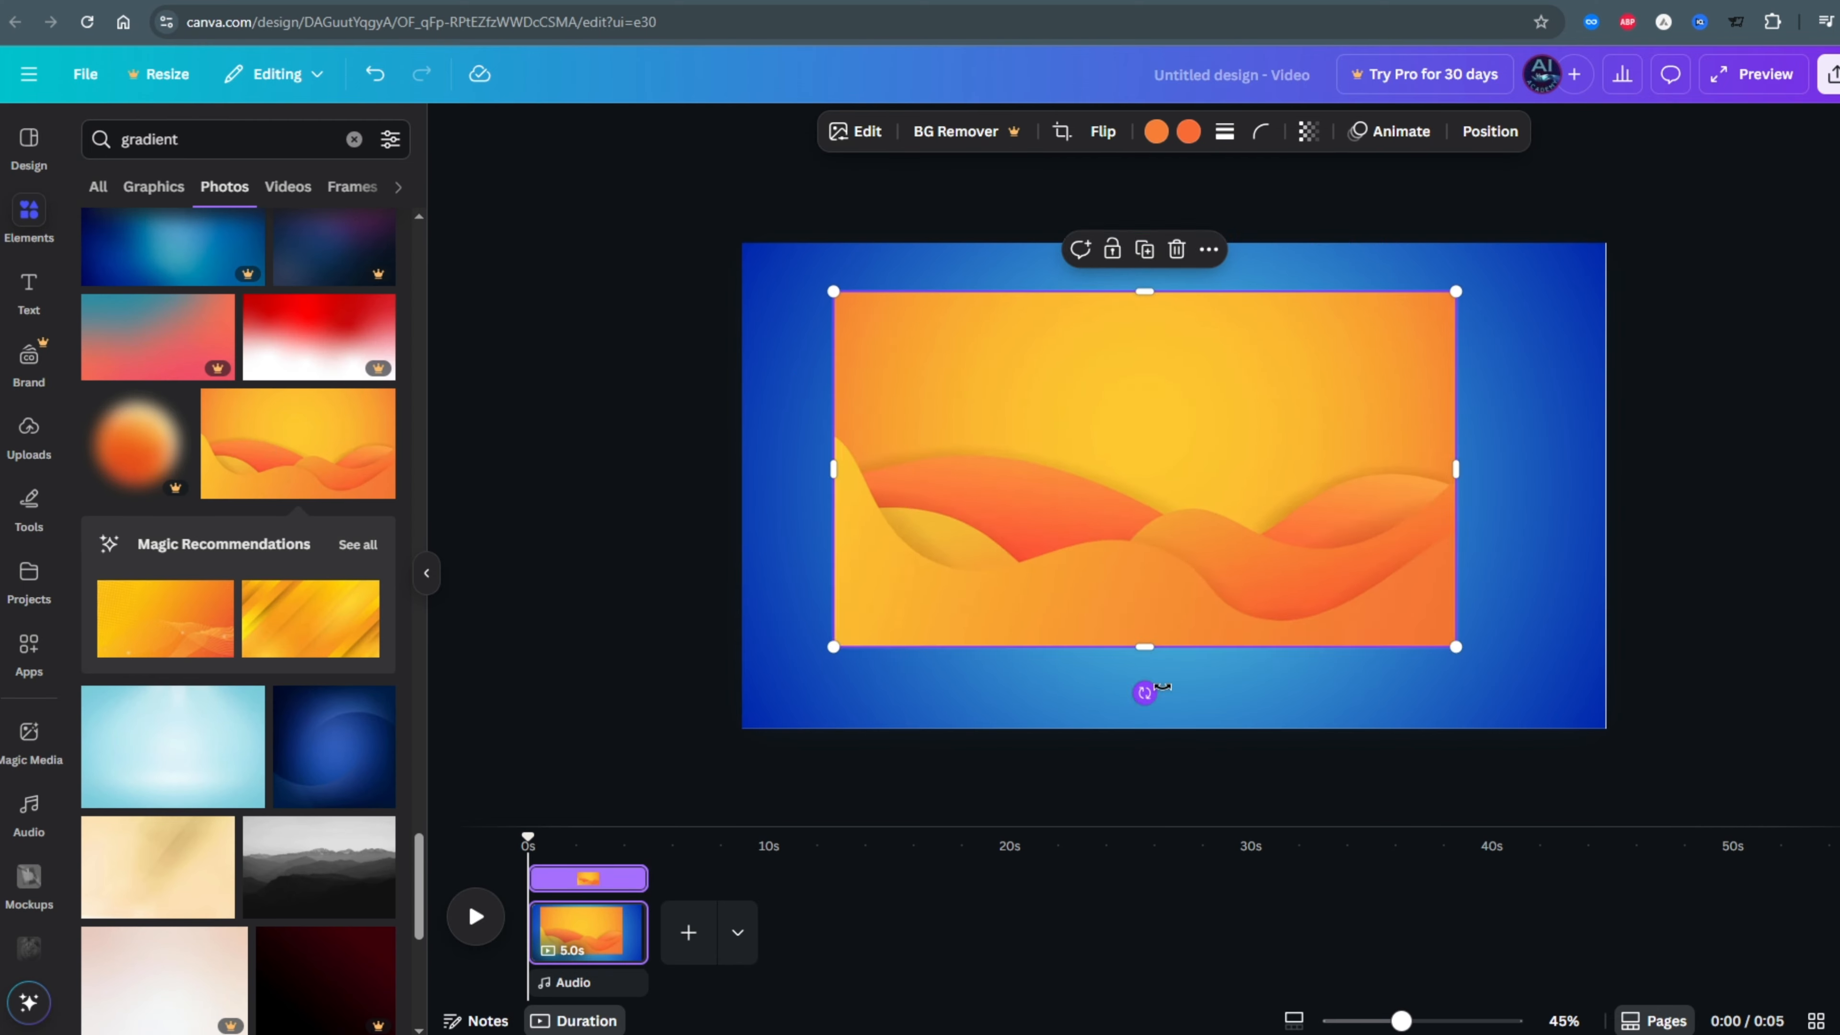
pyautogui.moveTo(1158, 688); pyautogui.dragTo(1284, 560)
pyautogui.moveTo(1457, 297); pyautogui.dragTo(1697, 155)
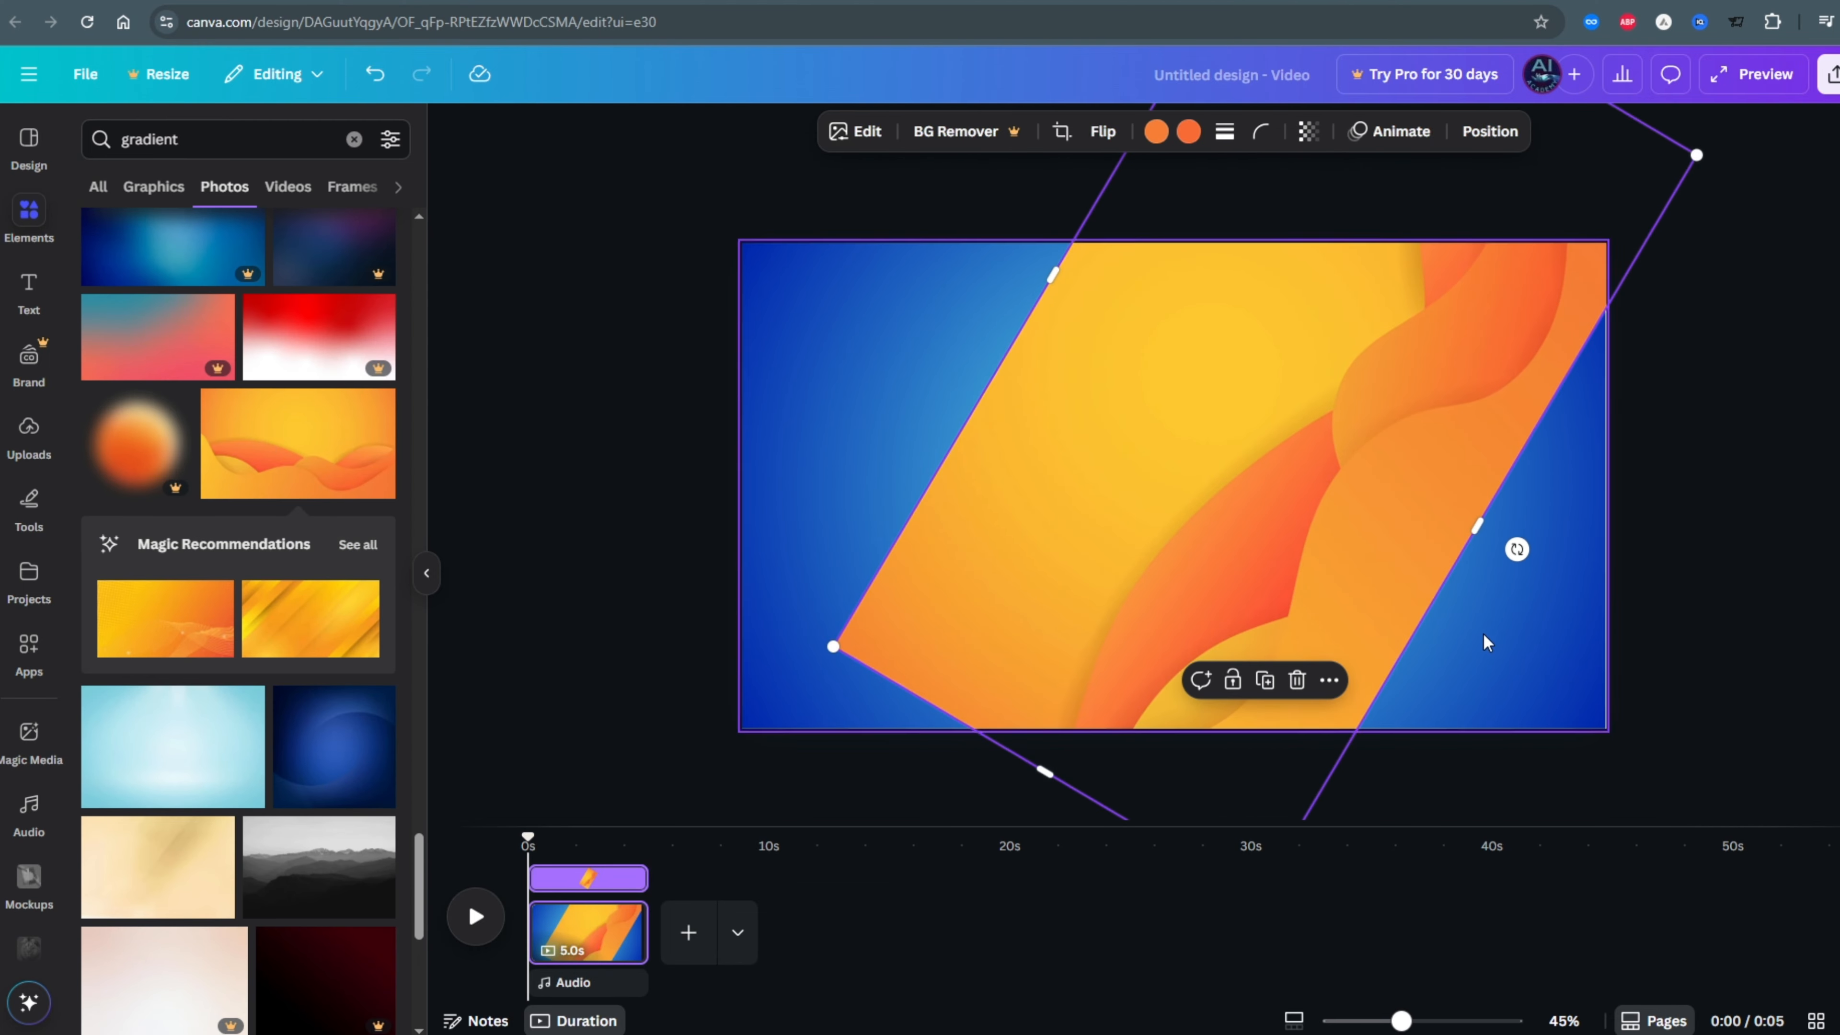
pyautogui.moveTo(1479, 529); pyautogui.dragTo(1734, 668)
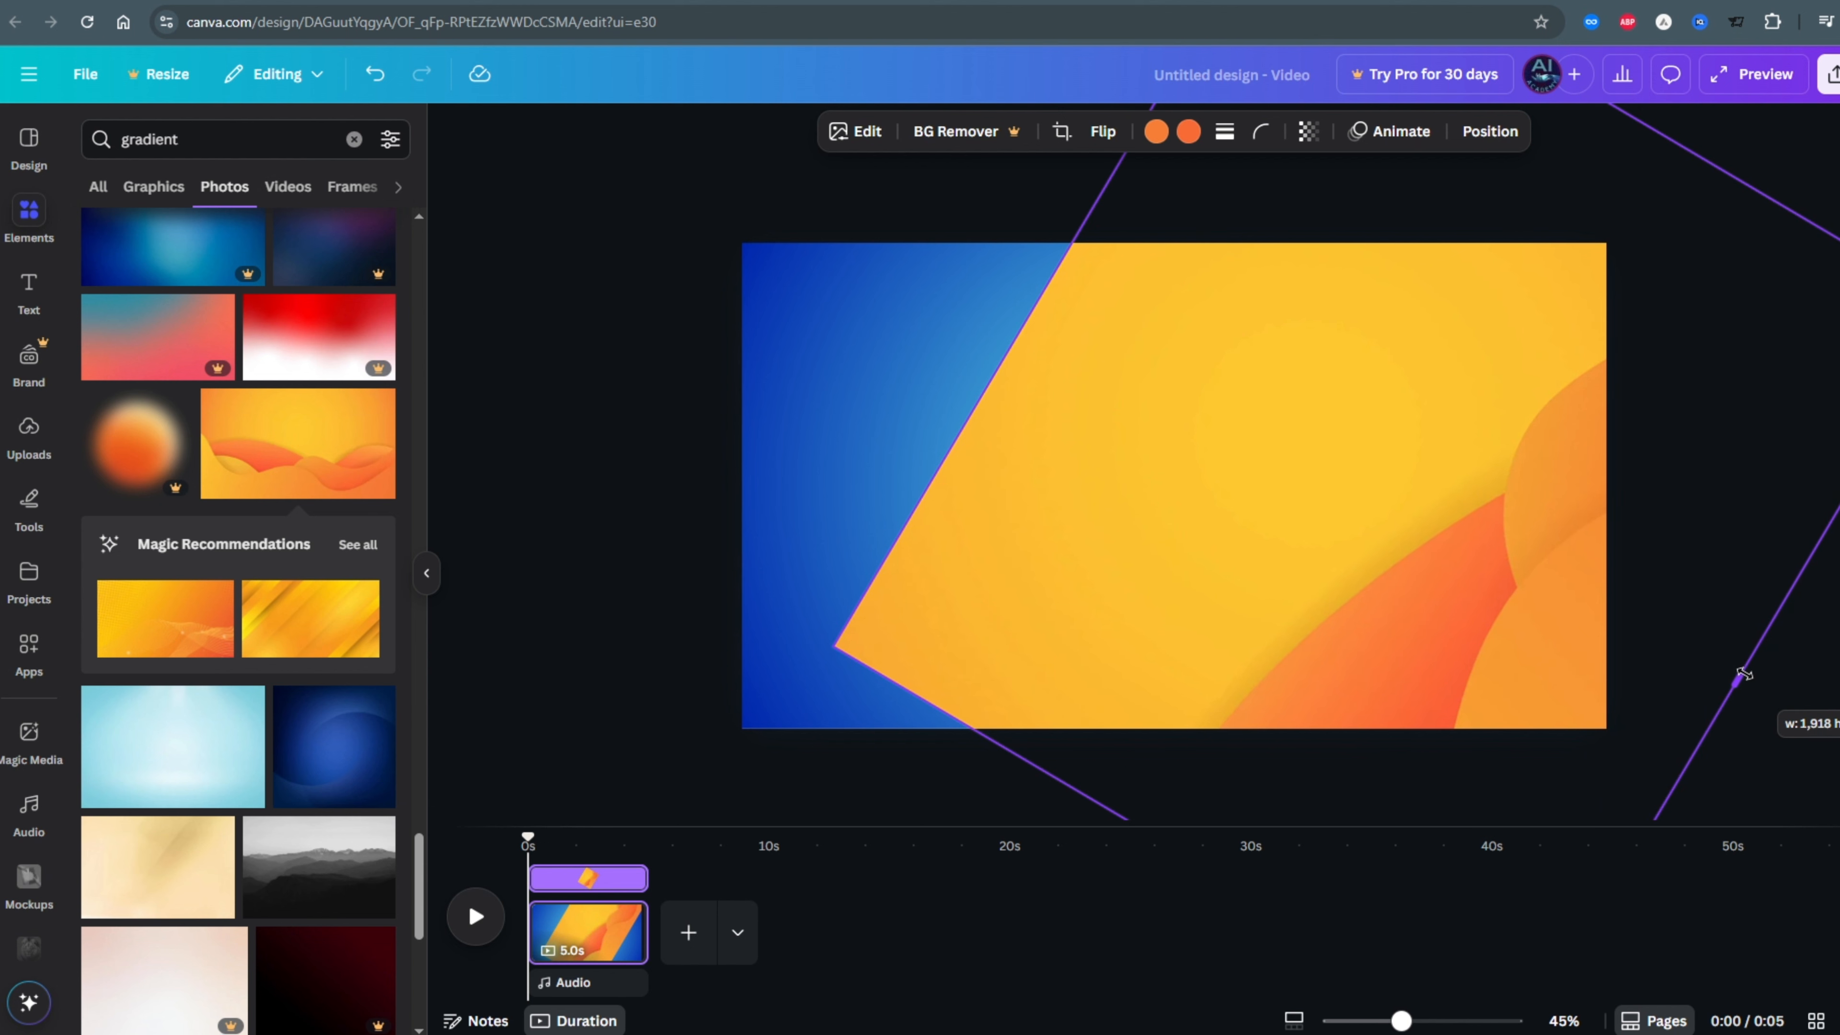
pyautogui.moveTo(835, 646); pyautogui.dragTo(711, 712)
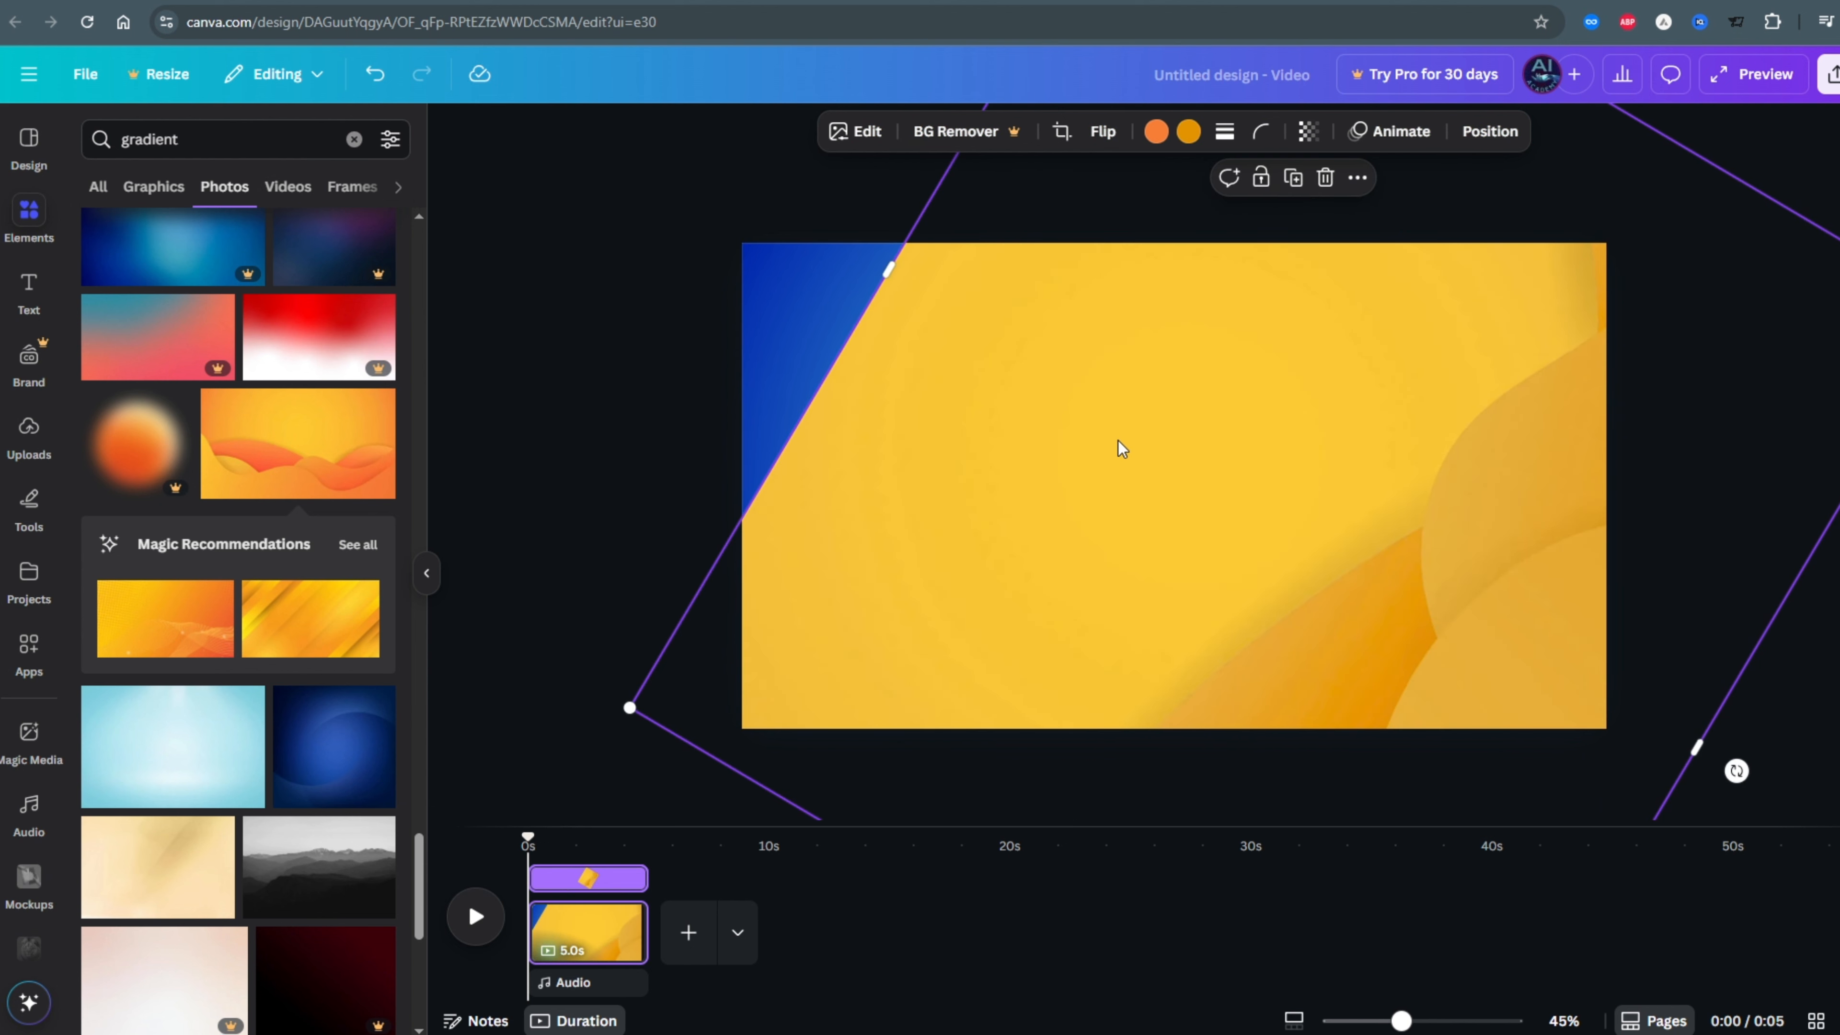
pyautogui.moveTo(1121, 448); pyautogui.dragTo(1831, 777)
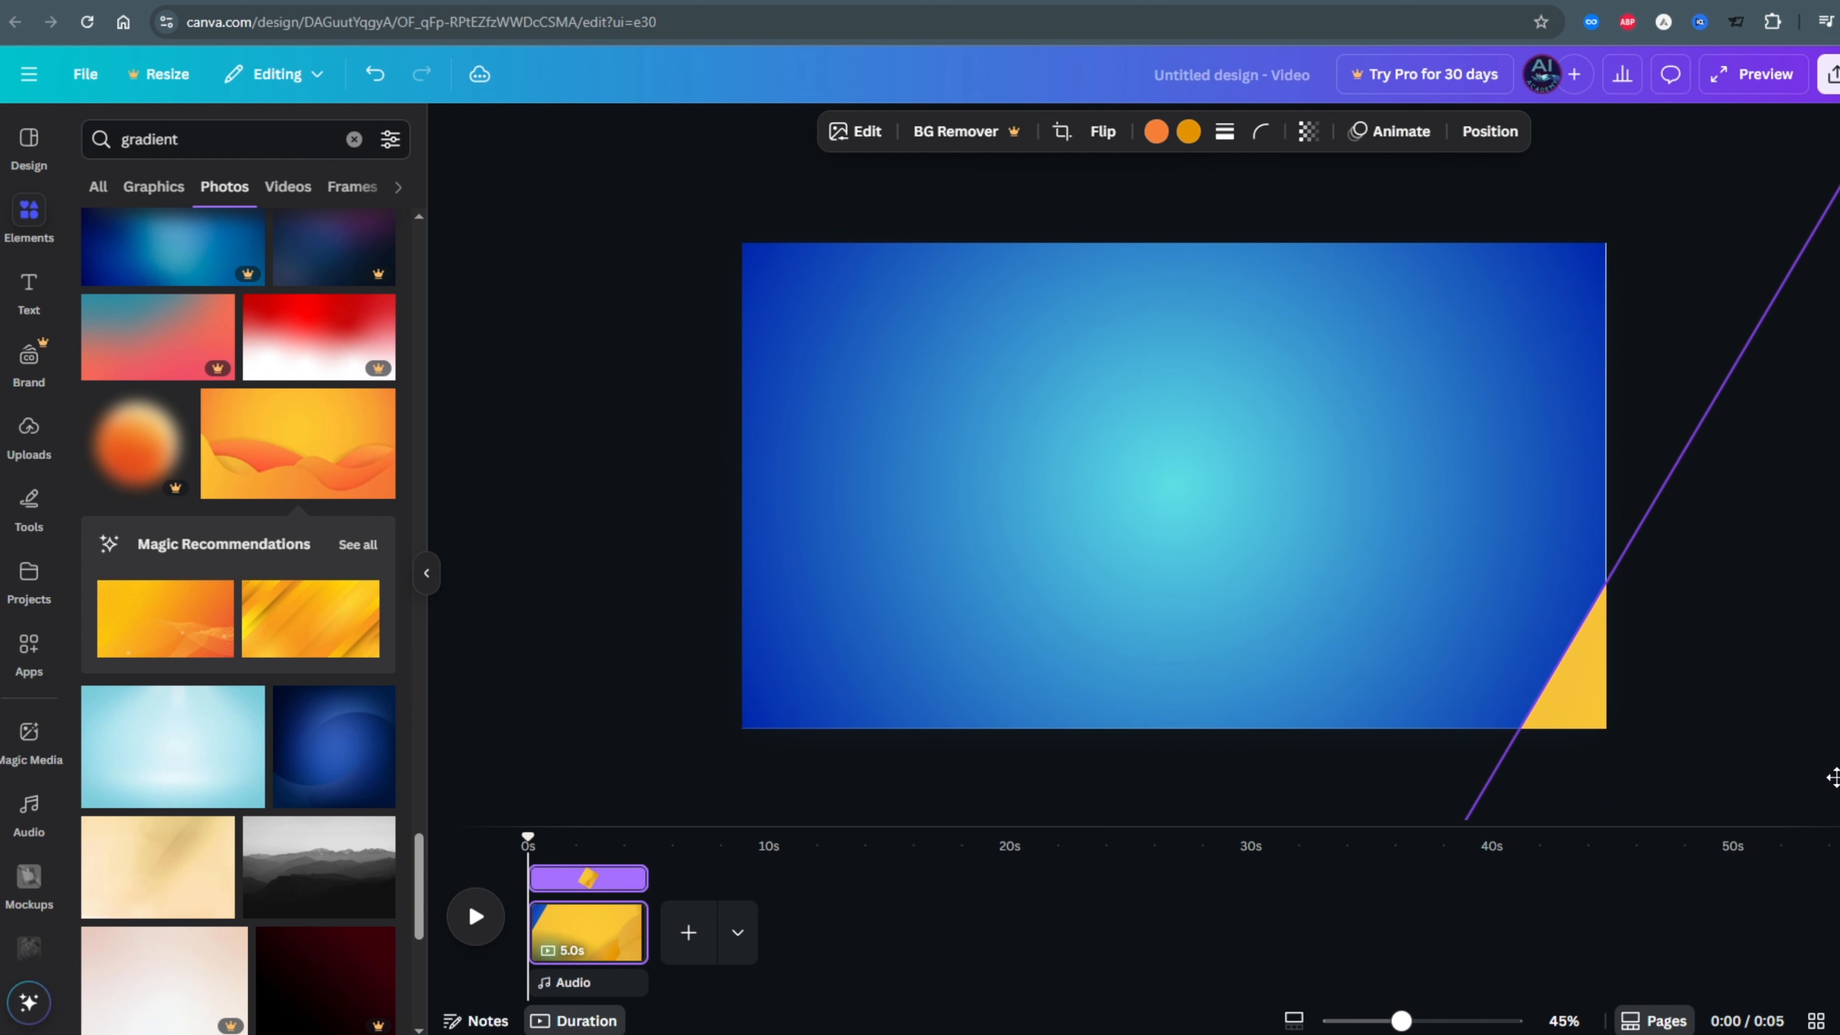
# Step: Add the uploaded cutout of the leaning red sneakers, enlarge it to about page height, and move it off the page's left edge
pyautogui.click(29, 435)
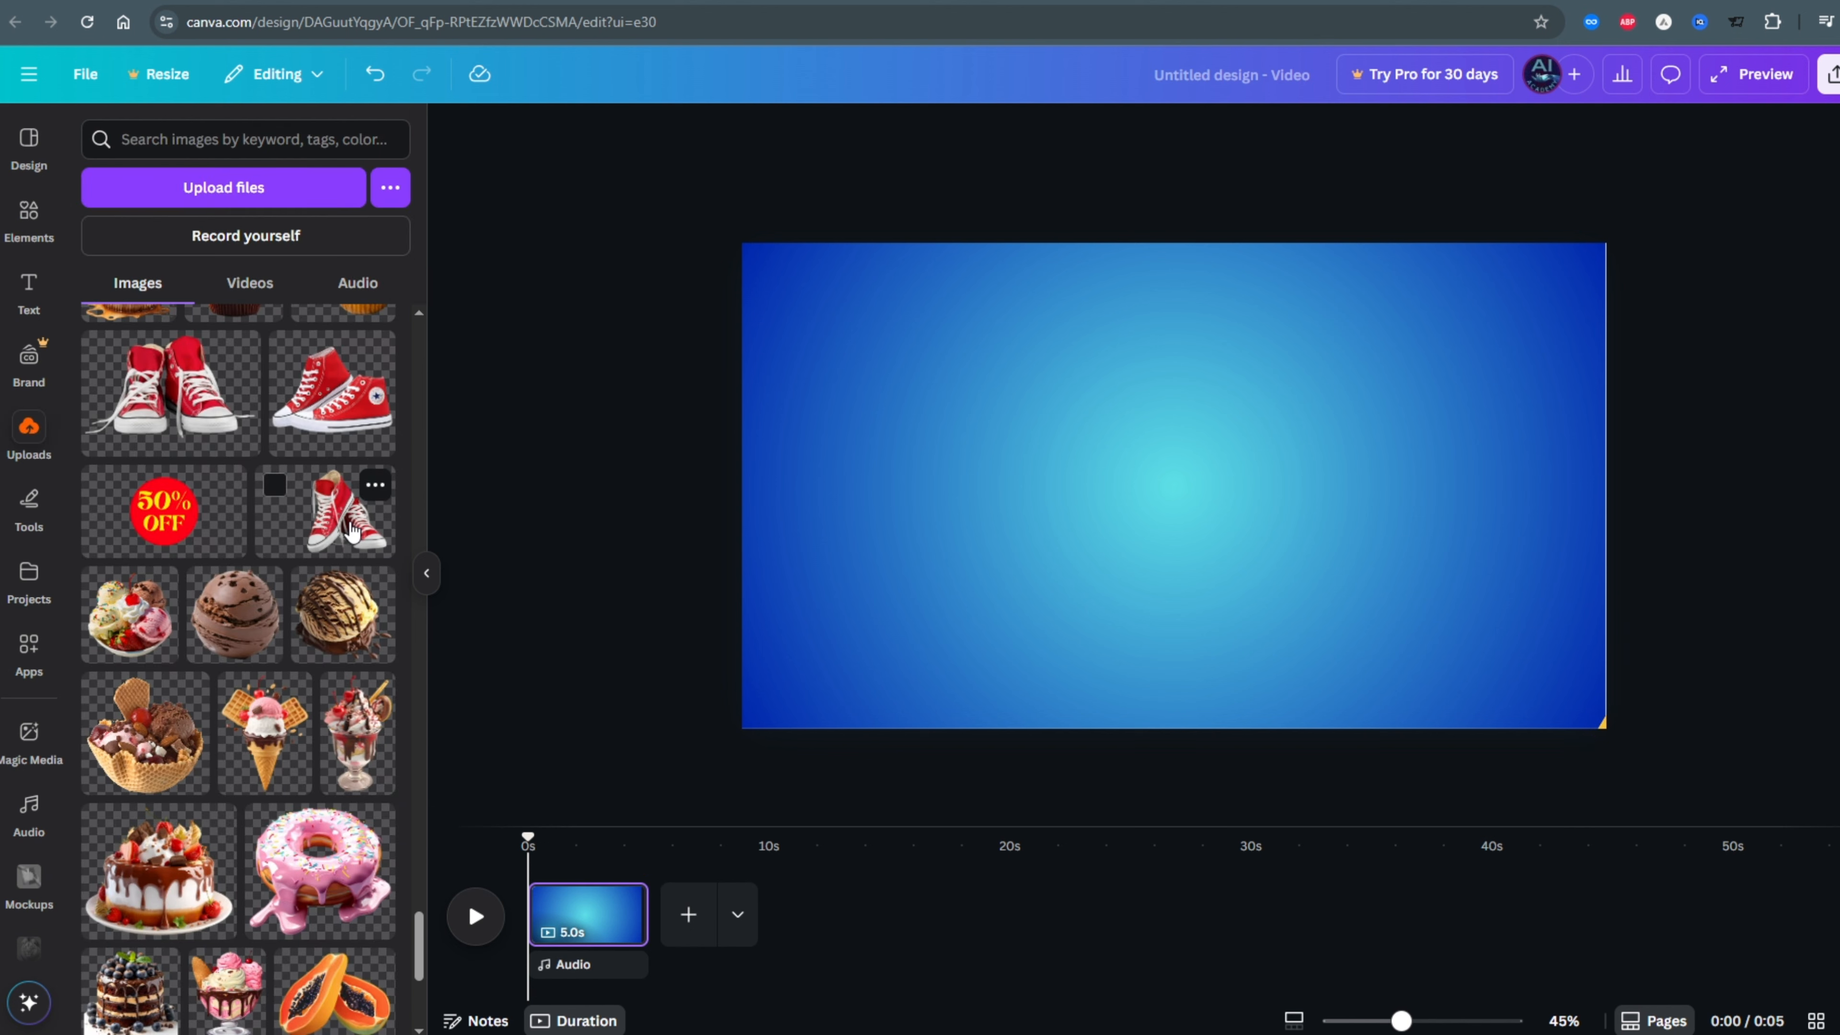
pyautogui.click(353, 531)
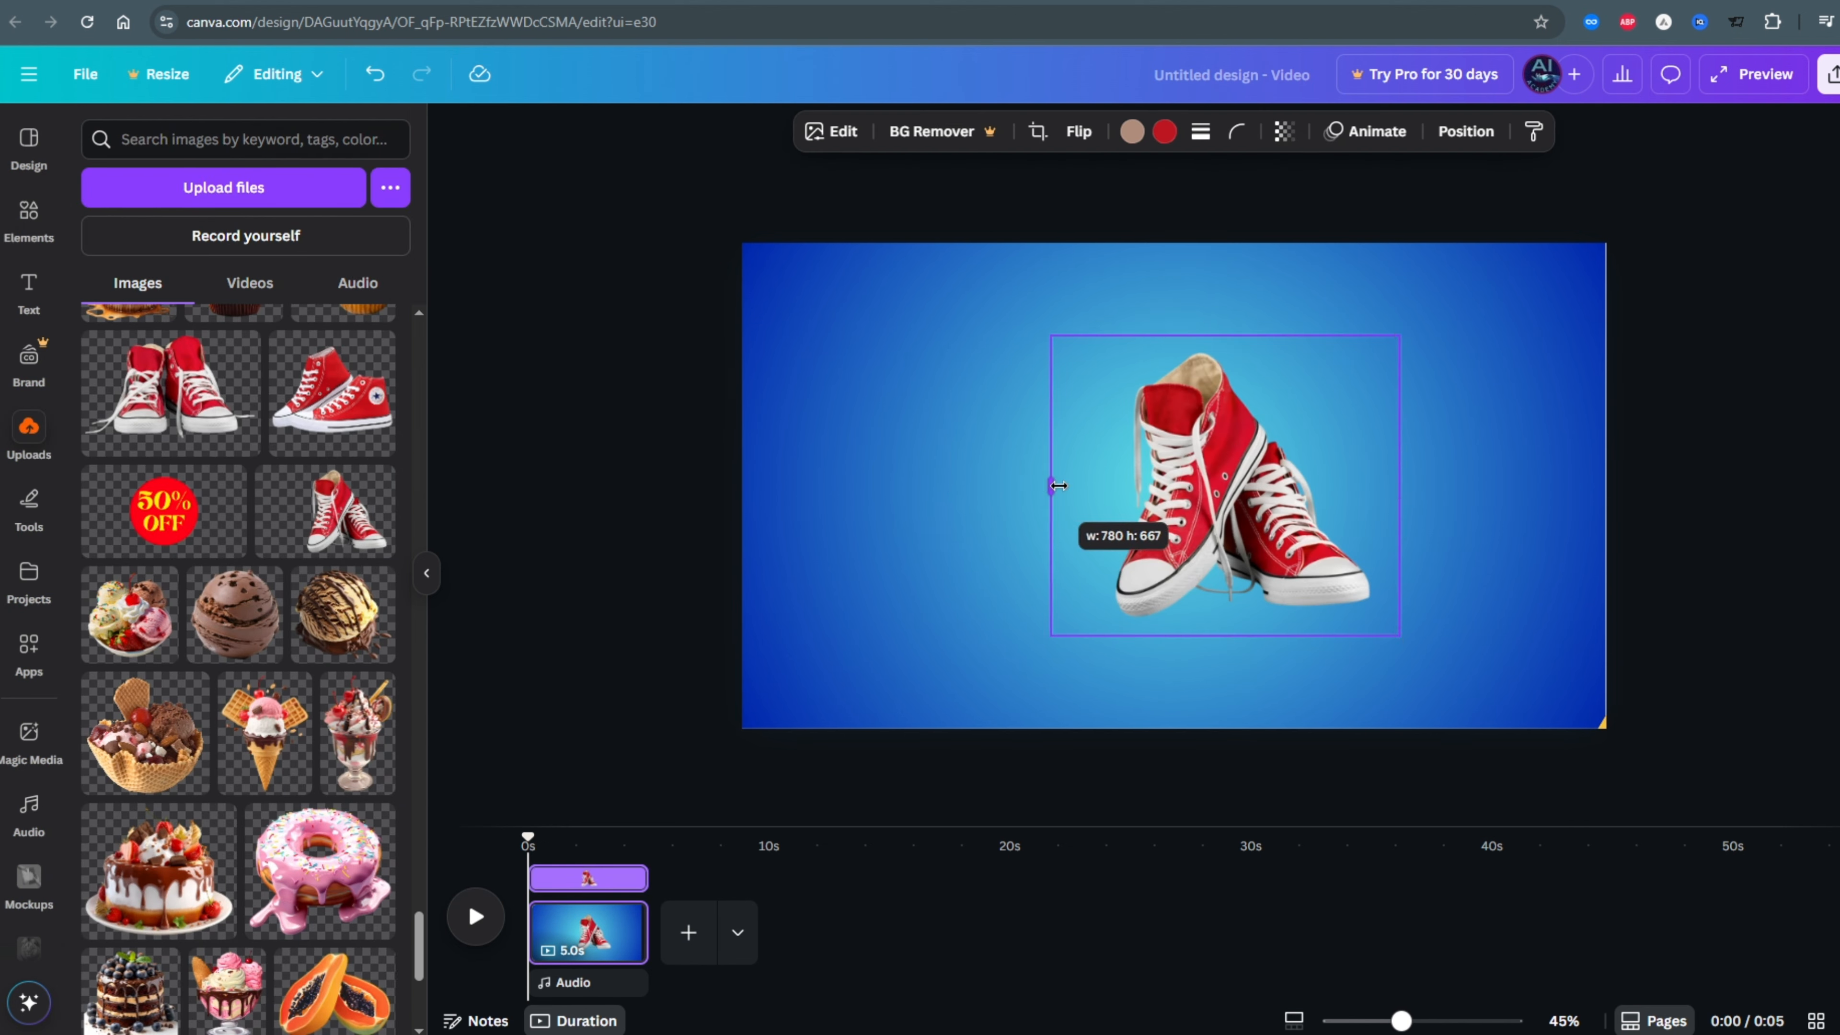
pyautogui.moveTo(1059, 485); pyautogui.dragTo(1080, 487)
pyautogui.moveTo(1077, 637); pyautogui.dragTo(967, 738)
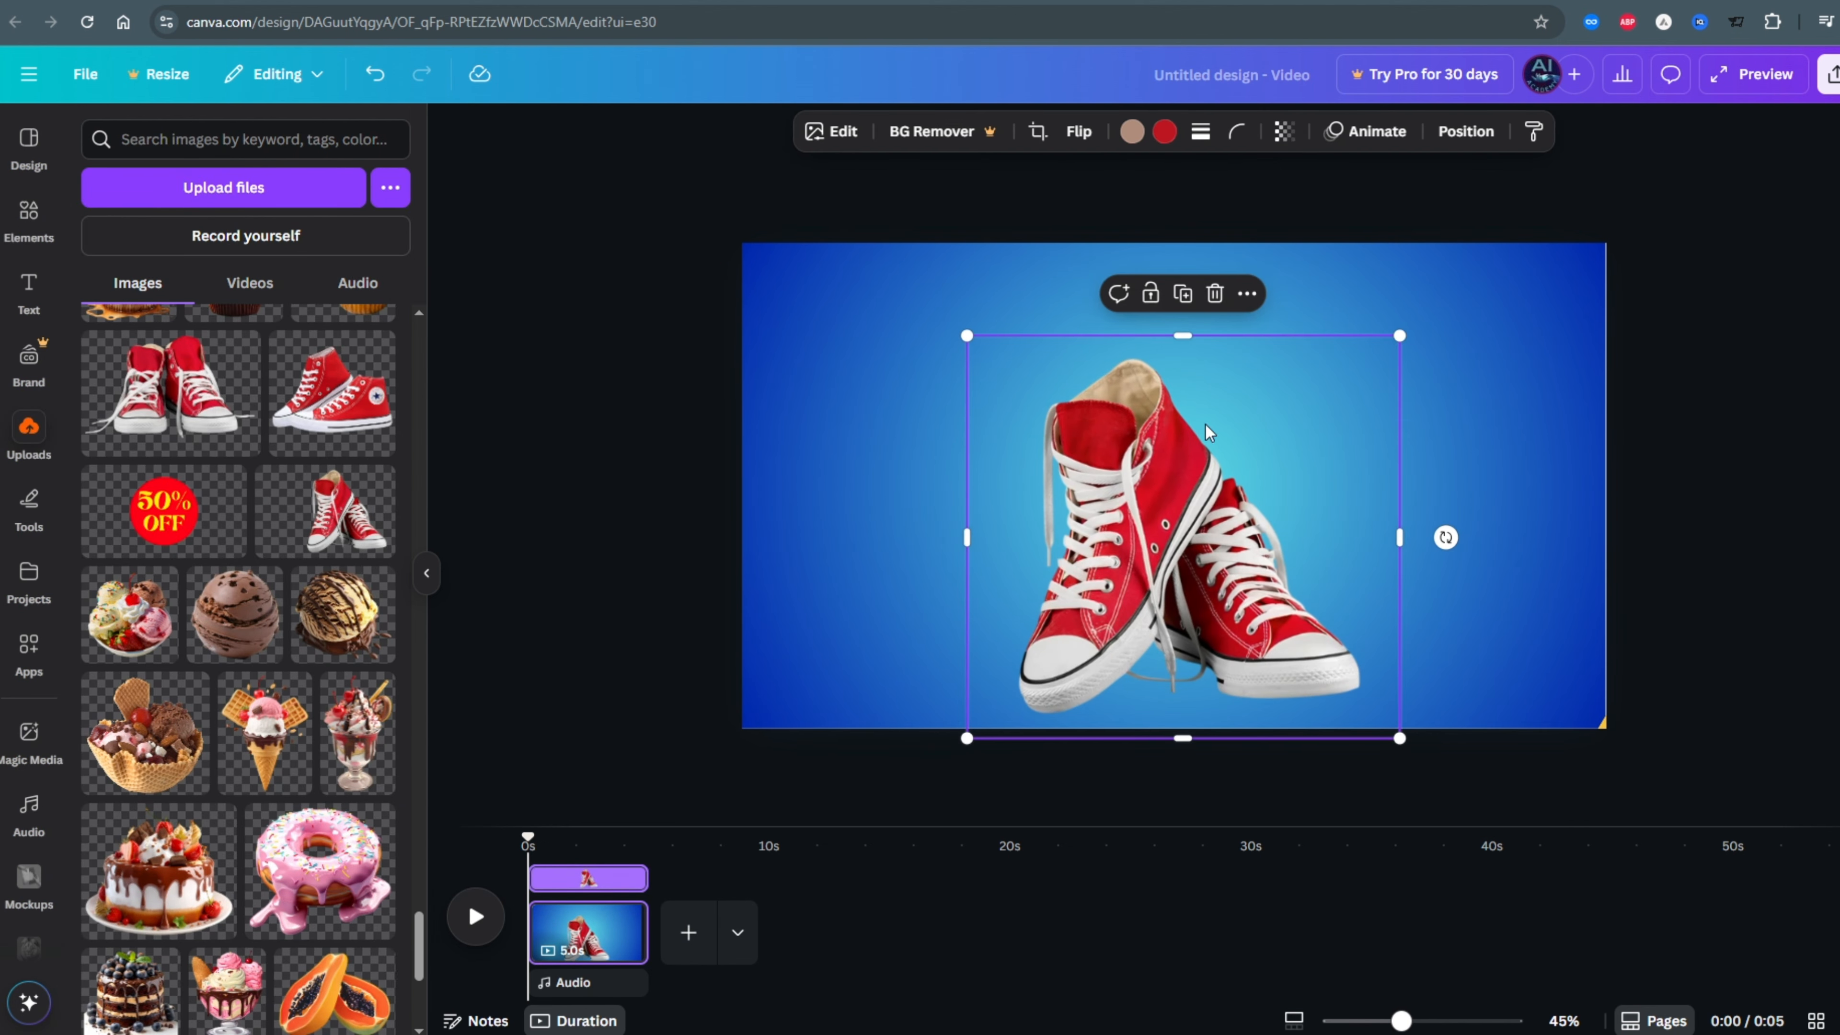
pyautogui.moveTo(1400, 336); pyautogui.dragTo(1493, 260)
pyautogui.moveTo(1216, 505); pyautogui.dragTo(665, 538)
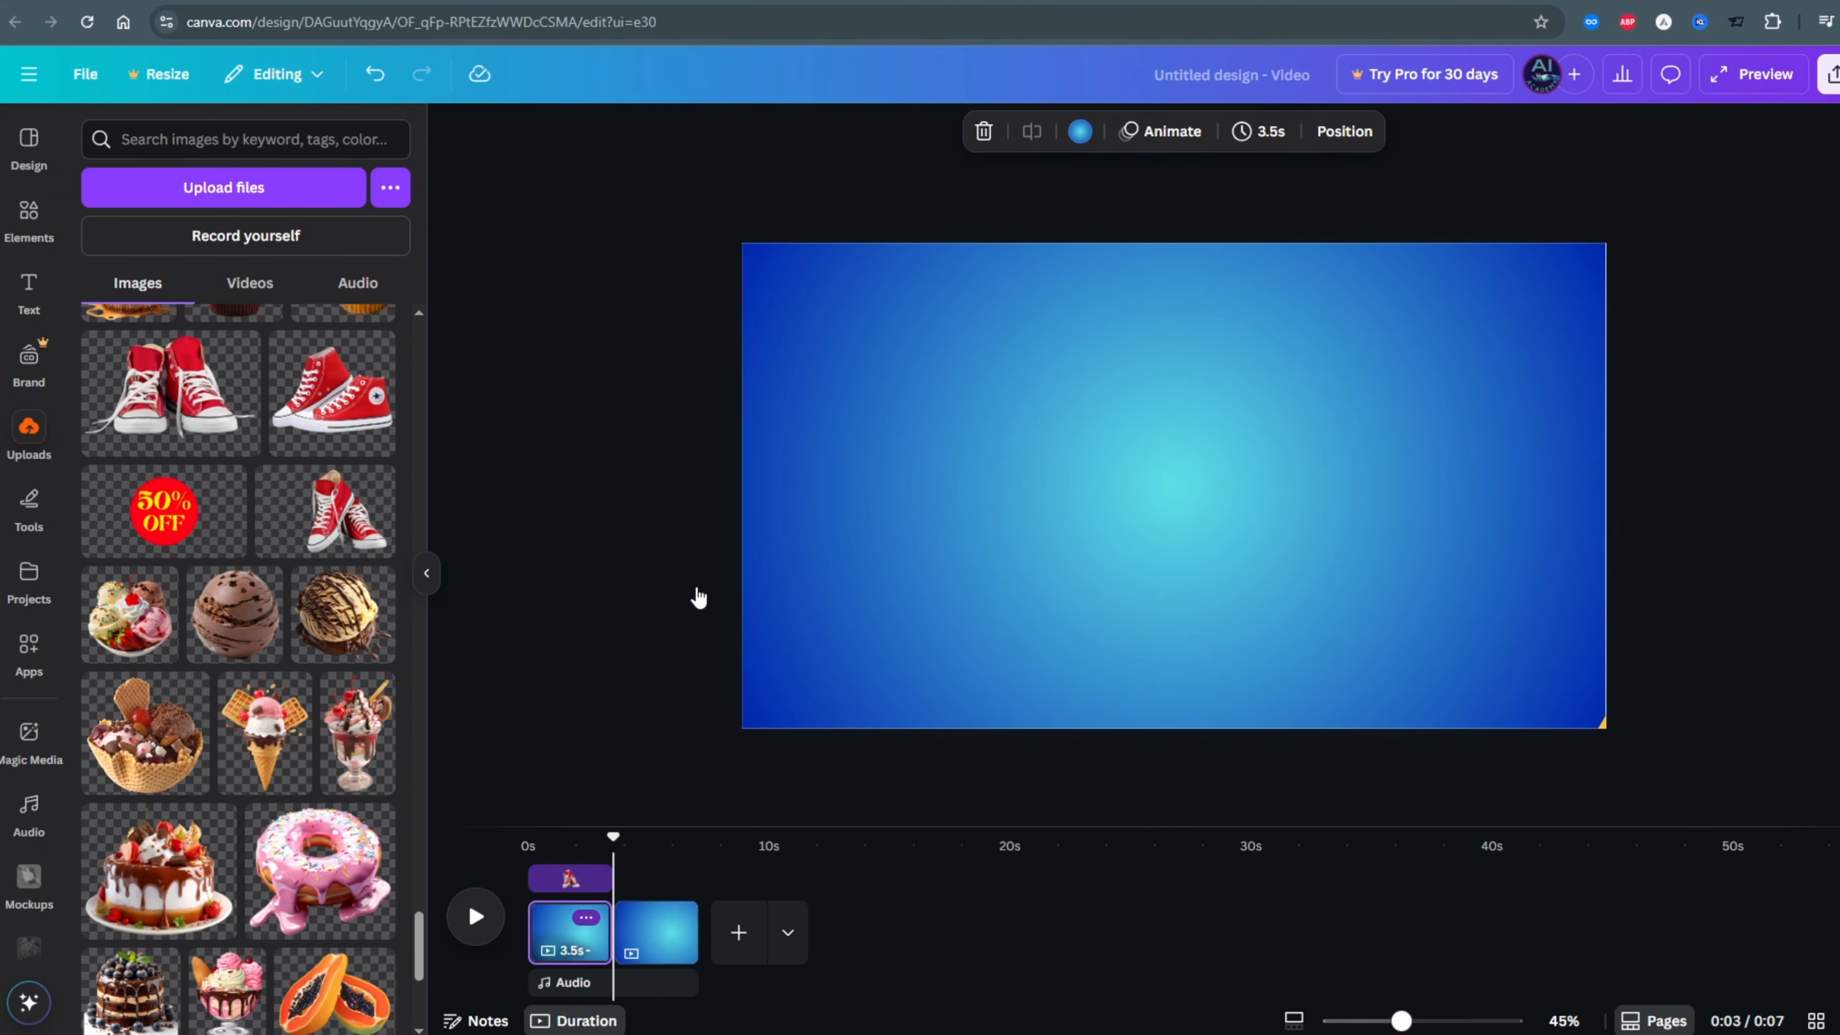
# Step: On the second page, bring the red sneakers to the center and slide the yellow image over the right half behind them
pyautogui.moveTo(596, 463); pyautogui.dragTo(1248, 471)
pyautogui.click(1651, 460)
pyautogui.moveTo(1709, 761); pyautogui.dragTo(1191, 523)
pyautogui.click(687, 492)
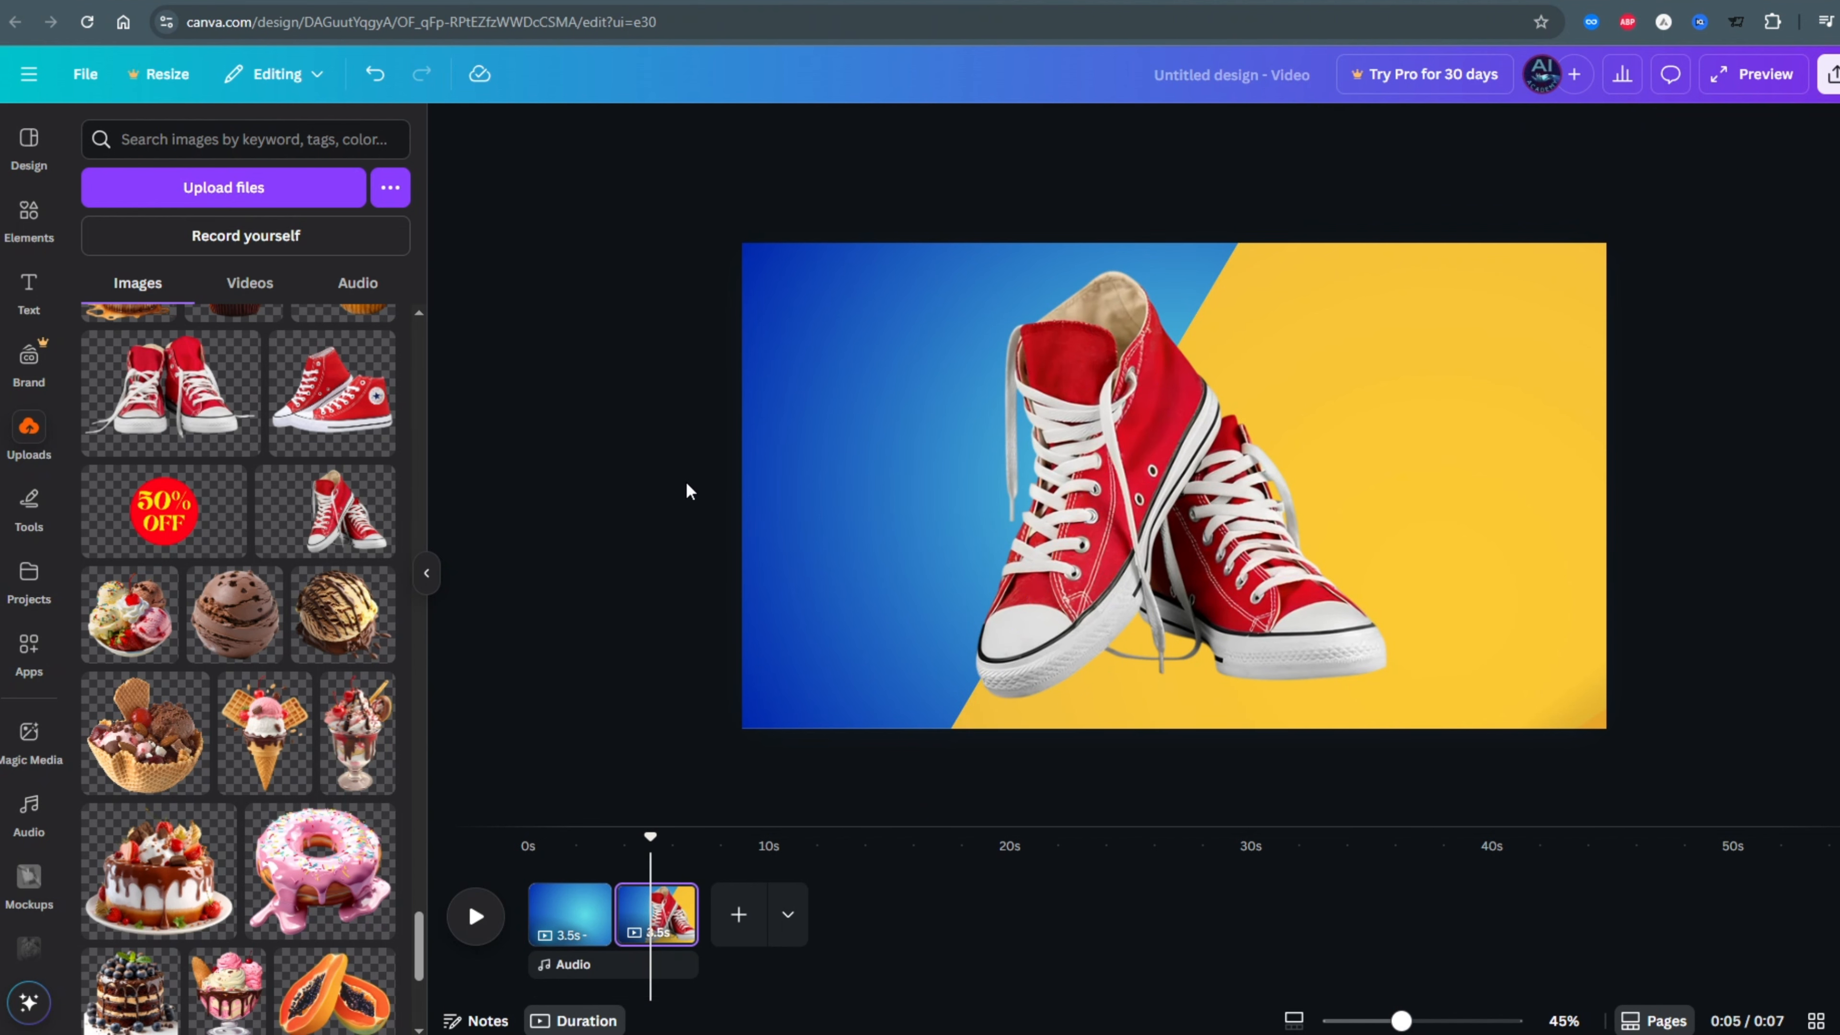
# Step: Rotate the yellow image slightly so its diagonal edge runs steeper behind the sneakers
pyautogui.click(1491, 415)
pyautogui.keyDown('ctrl'); pyautogui.scroll(-2, 1528, 431); pyautogui.keyUp('ctrl')
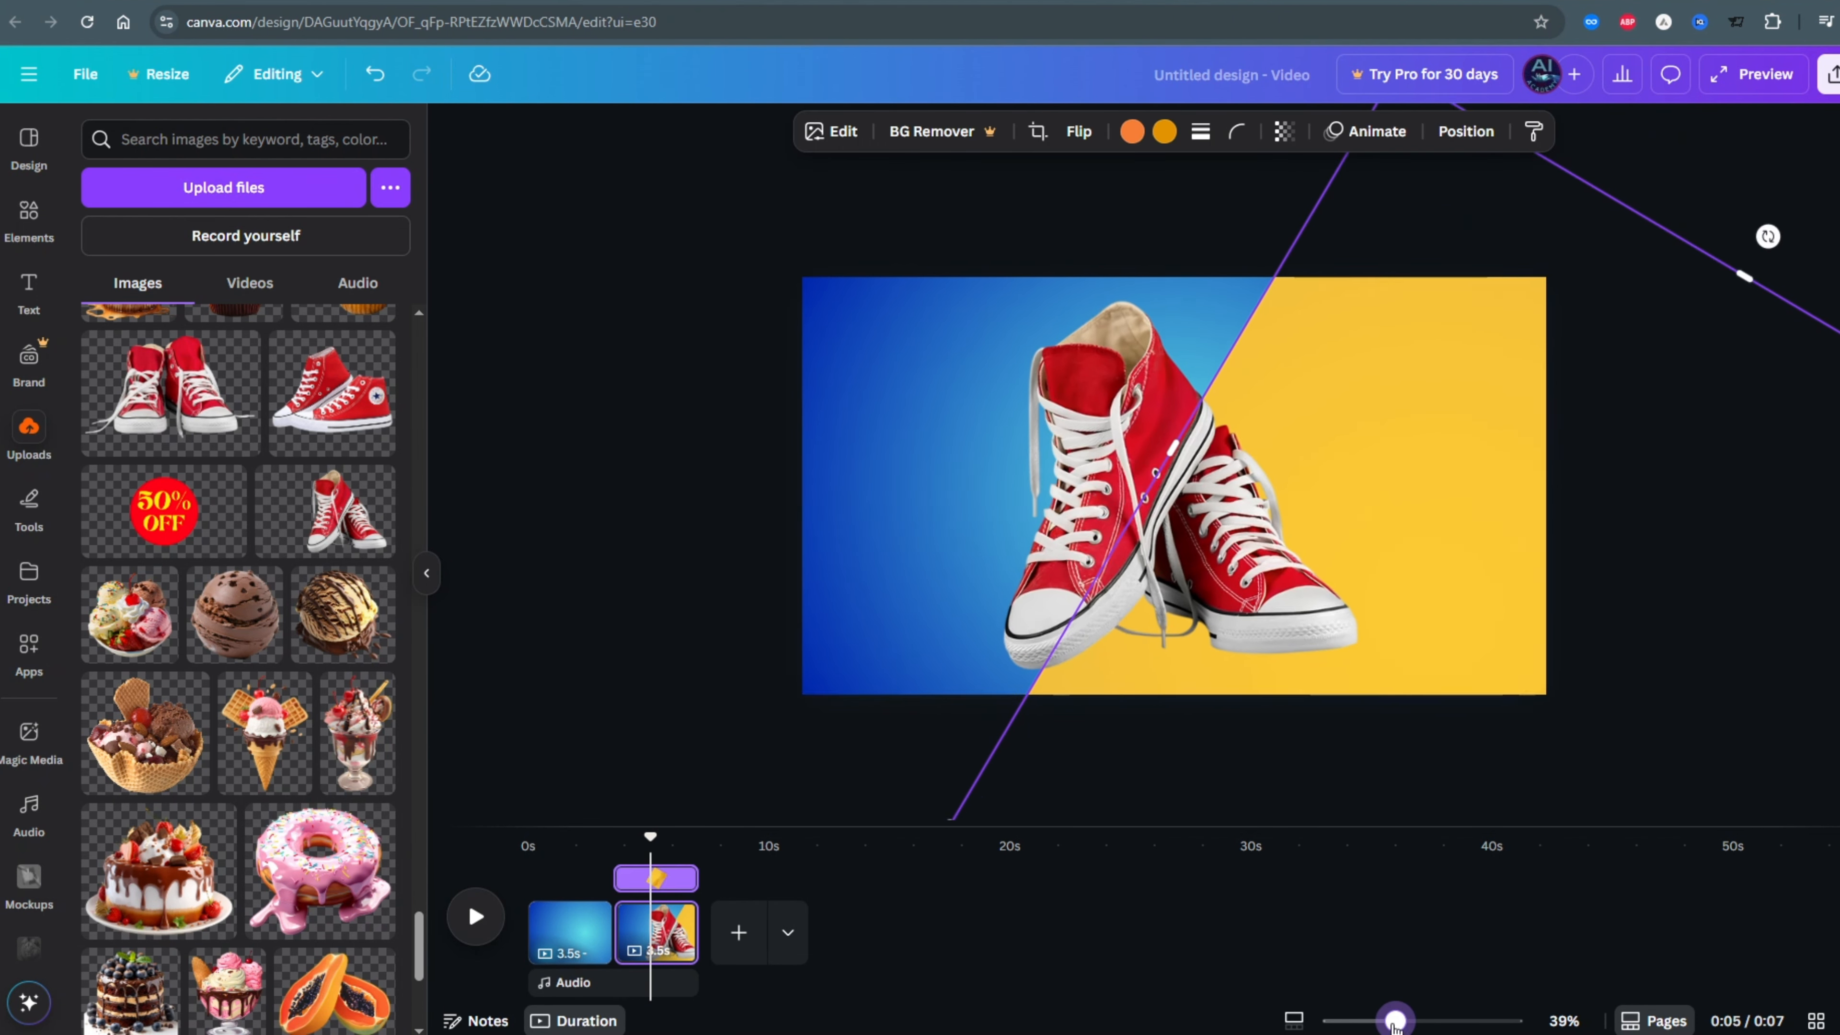
pyautogui.click(584, 648)
pyautogui.keyDown('ctrl'); pyautogui.scroll(2, 584, 647); pyautogui.keyUp('ctrl')
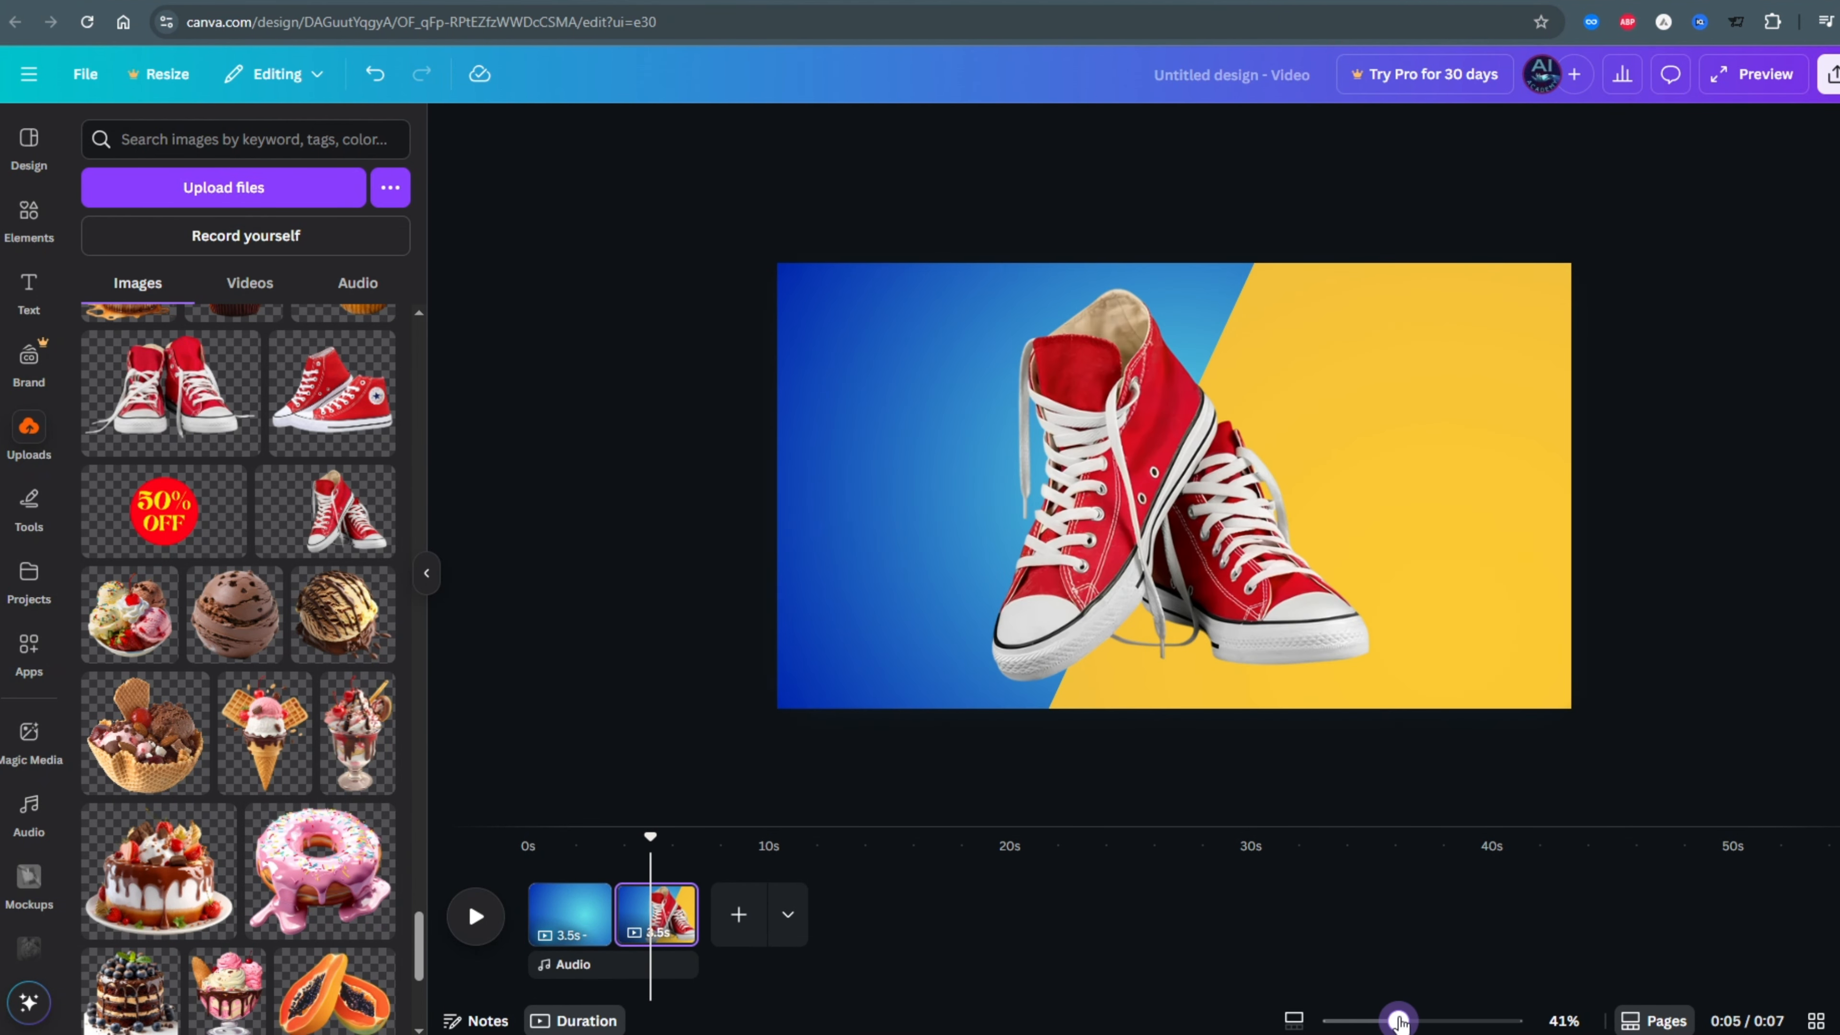
# Step: Apply the Match & Move transition between the two pages and preview the animation
pyautogui.click(612, 933)
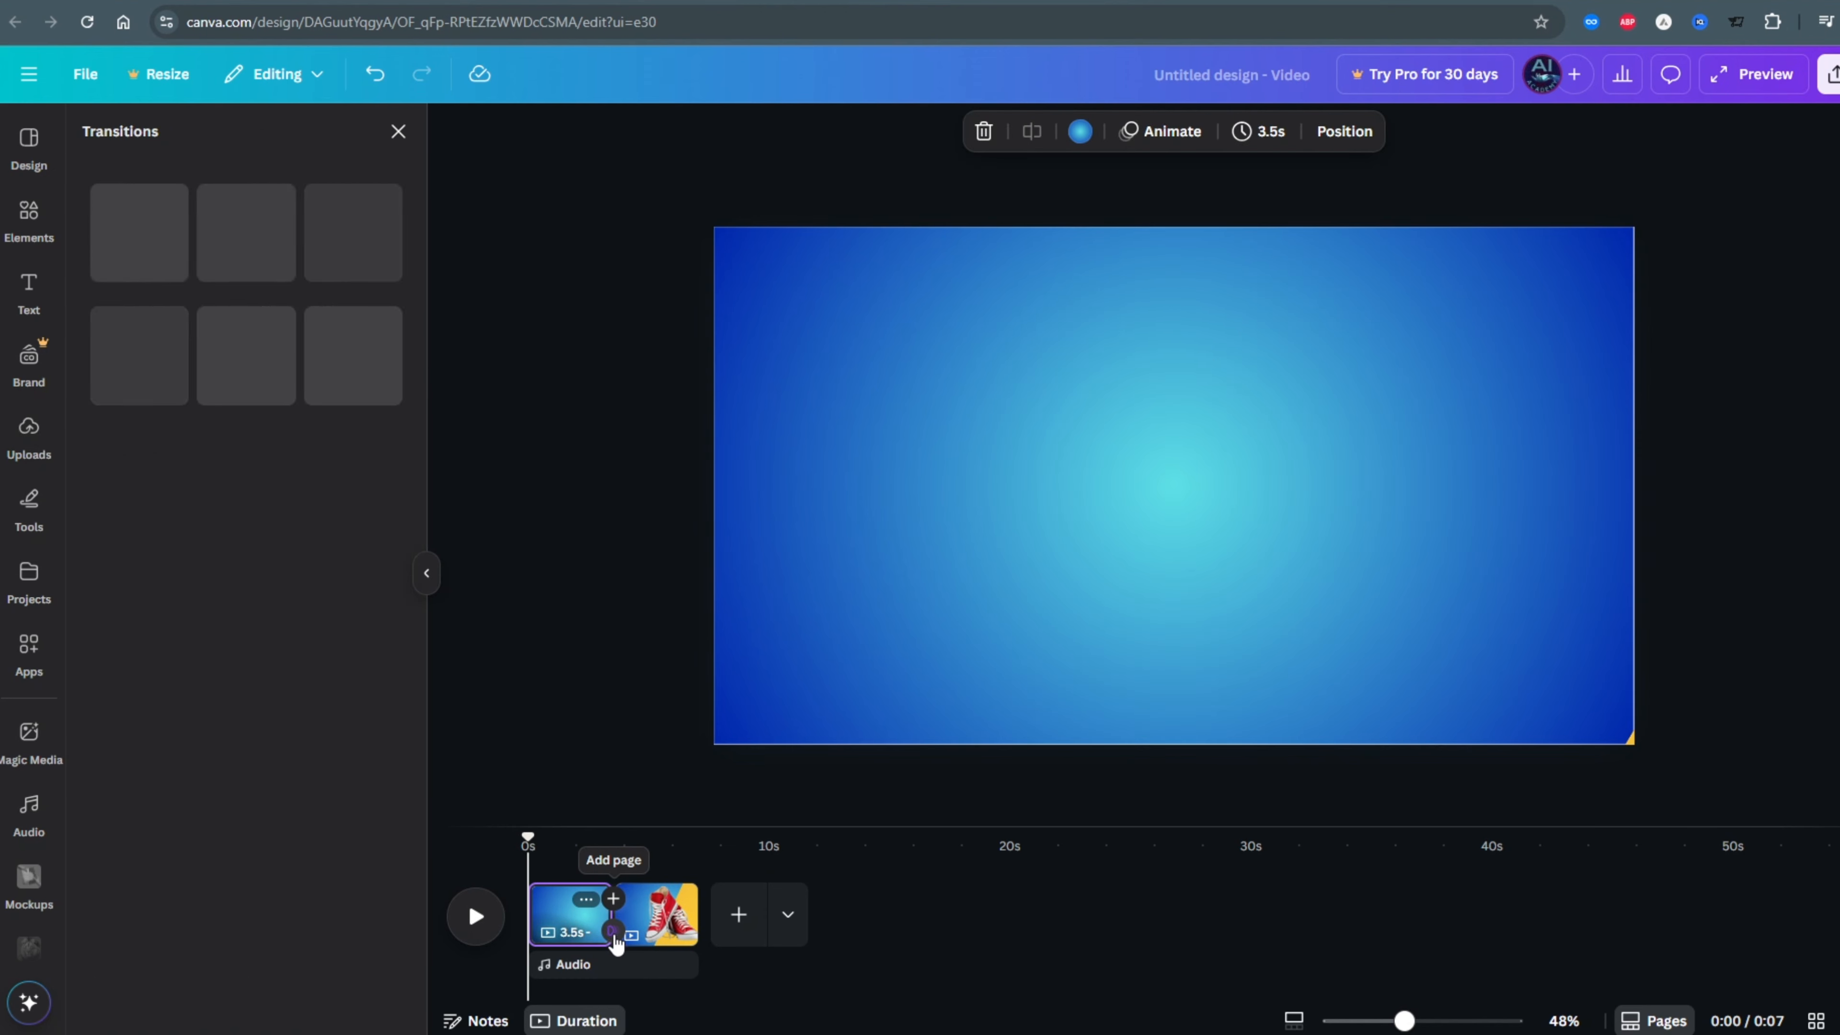
pyautogui.click(147, 536)
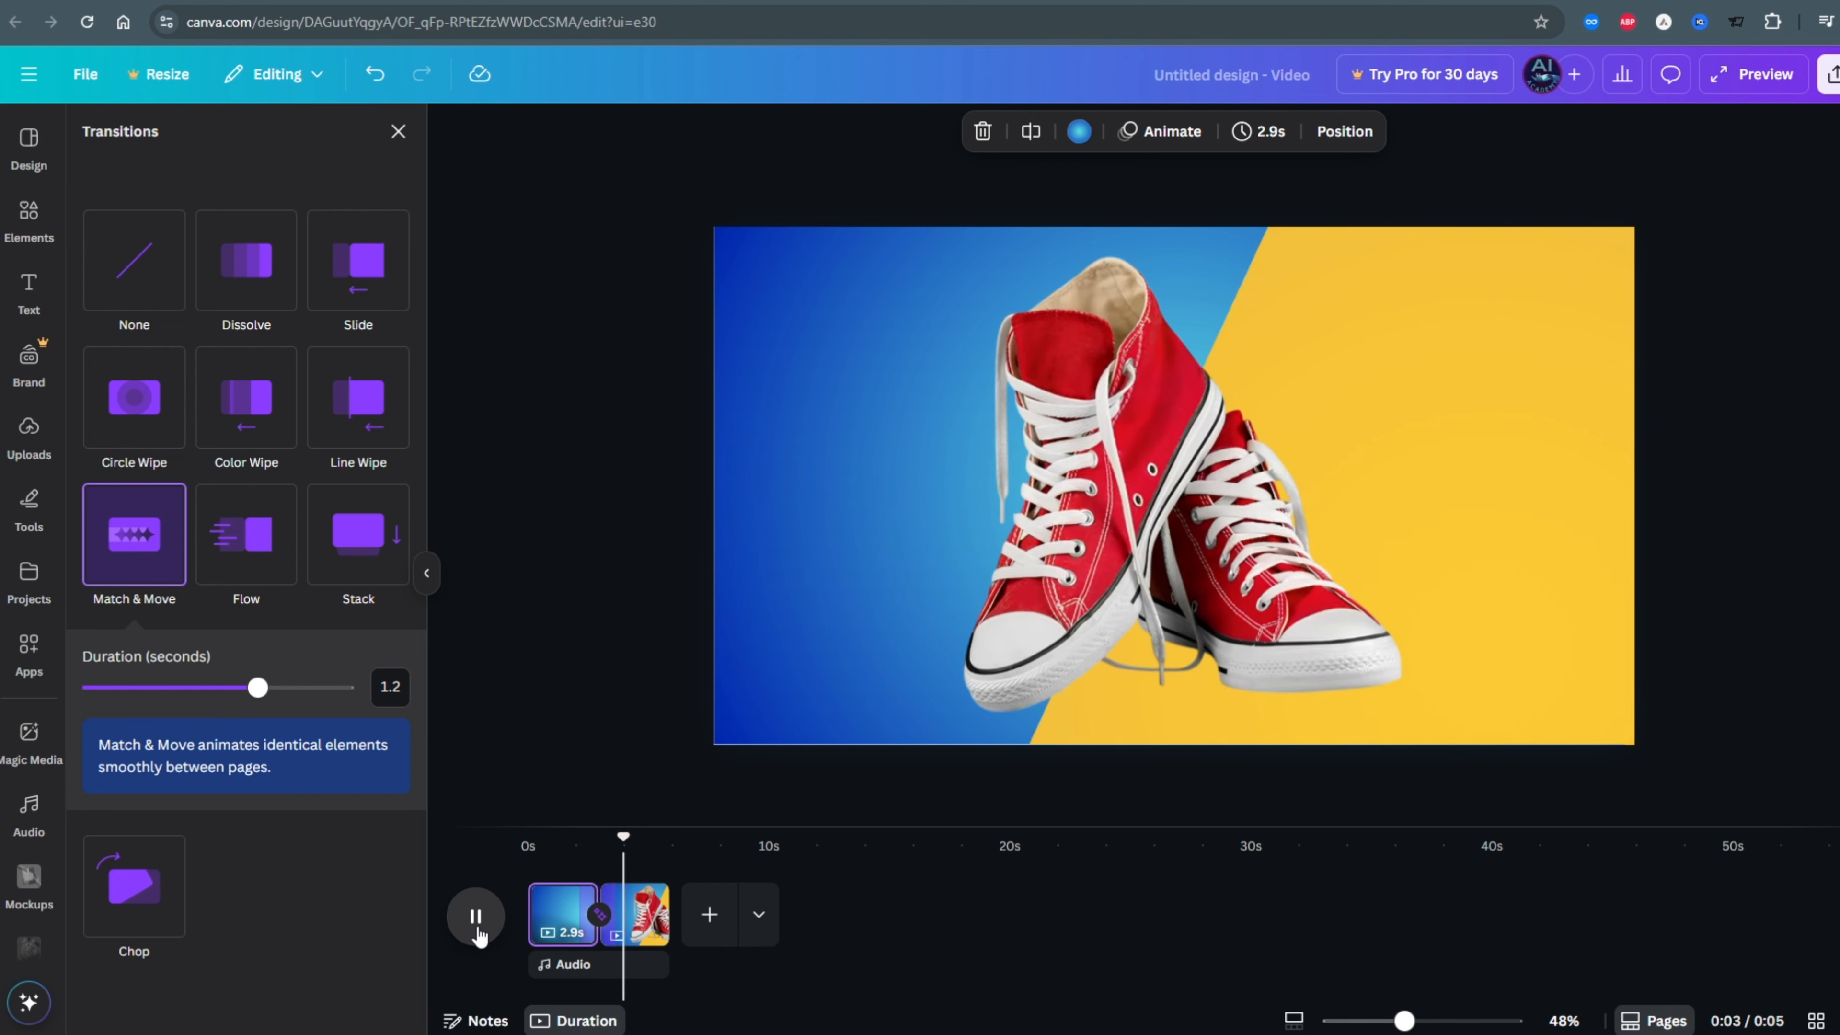
pyautogui.click(476, 917)
# Step: Add a two-line heading "MEGA SALE" at font size 171 in the upper-left blue area of the second page
pyautogui.click(29, 290)
pyautogui.click(239, 427)
pyautogui.write('MEGA SALE')
pyautogui.moveTo(1344, 485); pyautogui.dragTo(1223, 486)
pyautogui.moveTo(1006, 450); pyautogui.dragTo(804, 344)
pyautogui.moveTo(927, 453); pyautogui.dragTo(827, 361)
# Step: Style the MEGA SALE heading in white Anton with line spacing of about 1.09
pyautogui.click(970, 131)
pyautogui.click(391, 670)
pyautogui.click(765, 131)
pyautogui.click(138, 716)
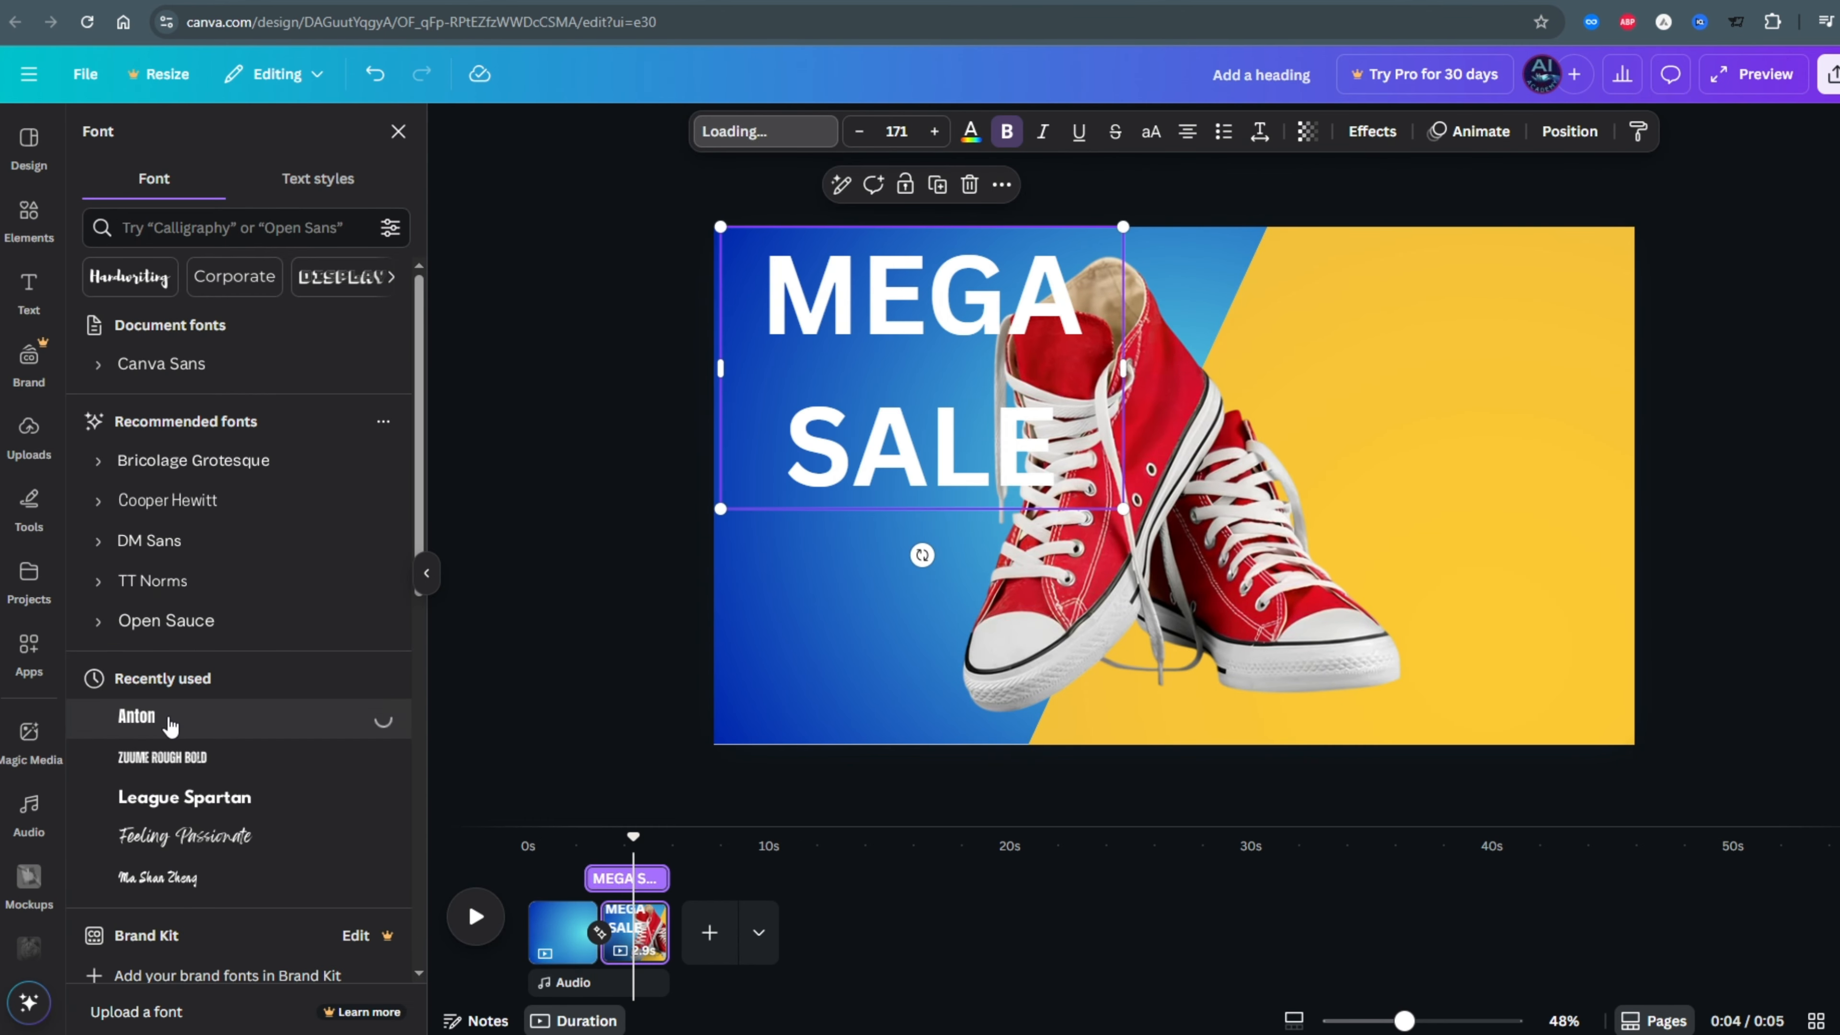
pyautogui.click(1260, 131)
pyautogui.moveTo(1227, 296); pyautogui.dragTo(1204, 294)
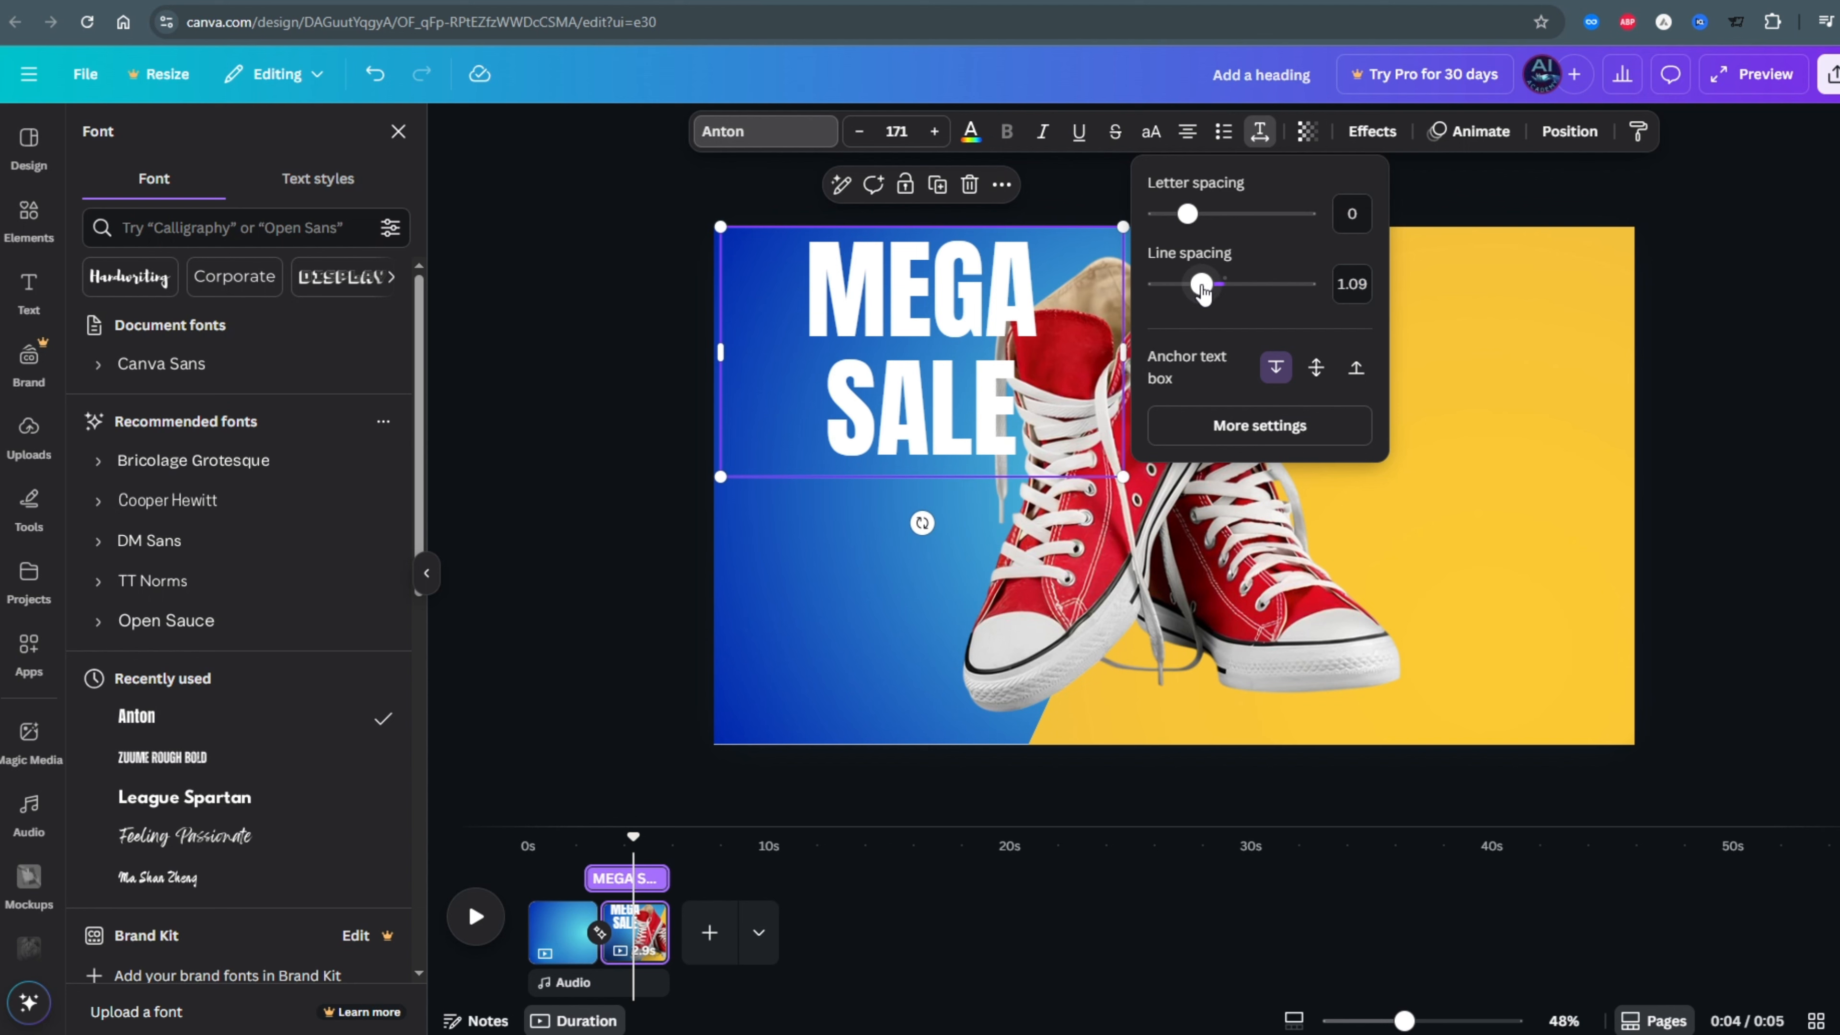
# Step: Give the MEGA SALE heading a soft shadow and position it on the blue side beside the sneakers
pyautogui.click(1730, 415)
pyautogui.moveTo(917, 350); pyautogui.dragTo(866, 416)
pyautogui.click(1730, 416)
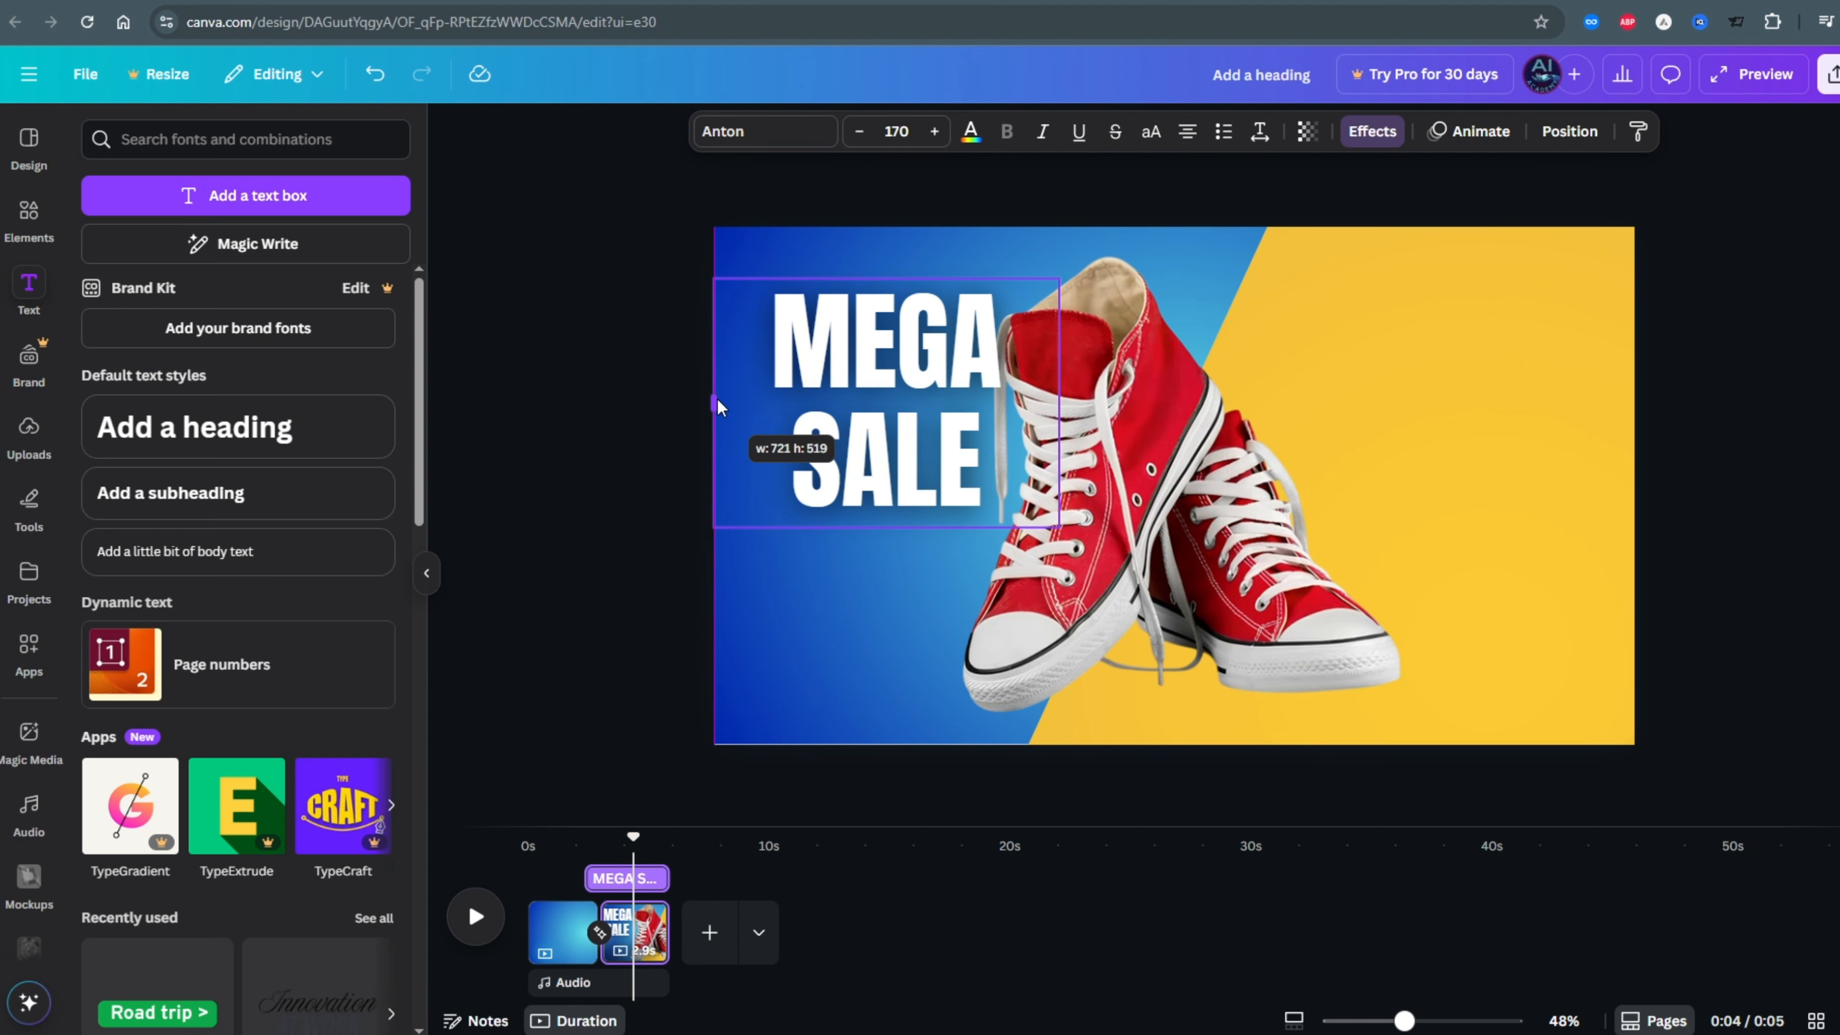
# Step: Duplicate the MEGA SALE heading onto the yellow side and change the copy's text to "new arrival"
pyautogui.moveTo(924, 403); pyautogui.dragTo(1452, 318)
pyautogui.click(1729, 415)
pyautogui.click(862, 348)
pyautogui.click(887, 237)
pyautogui.doubleClick(1452, 317)
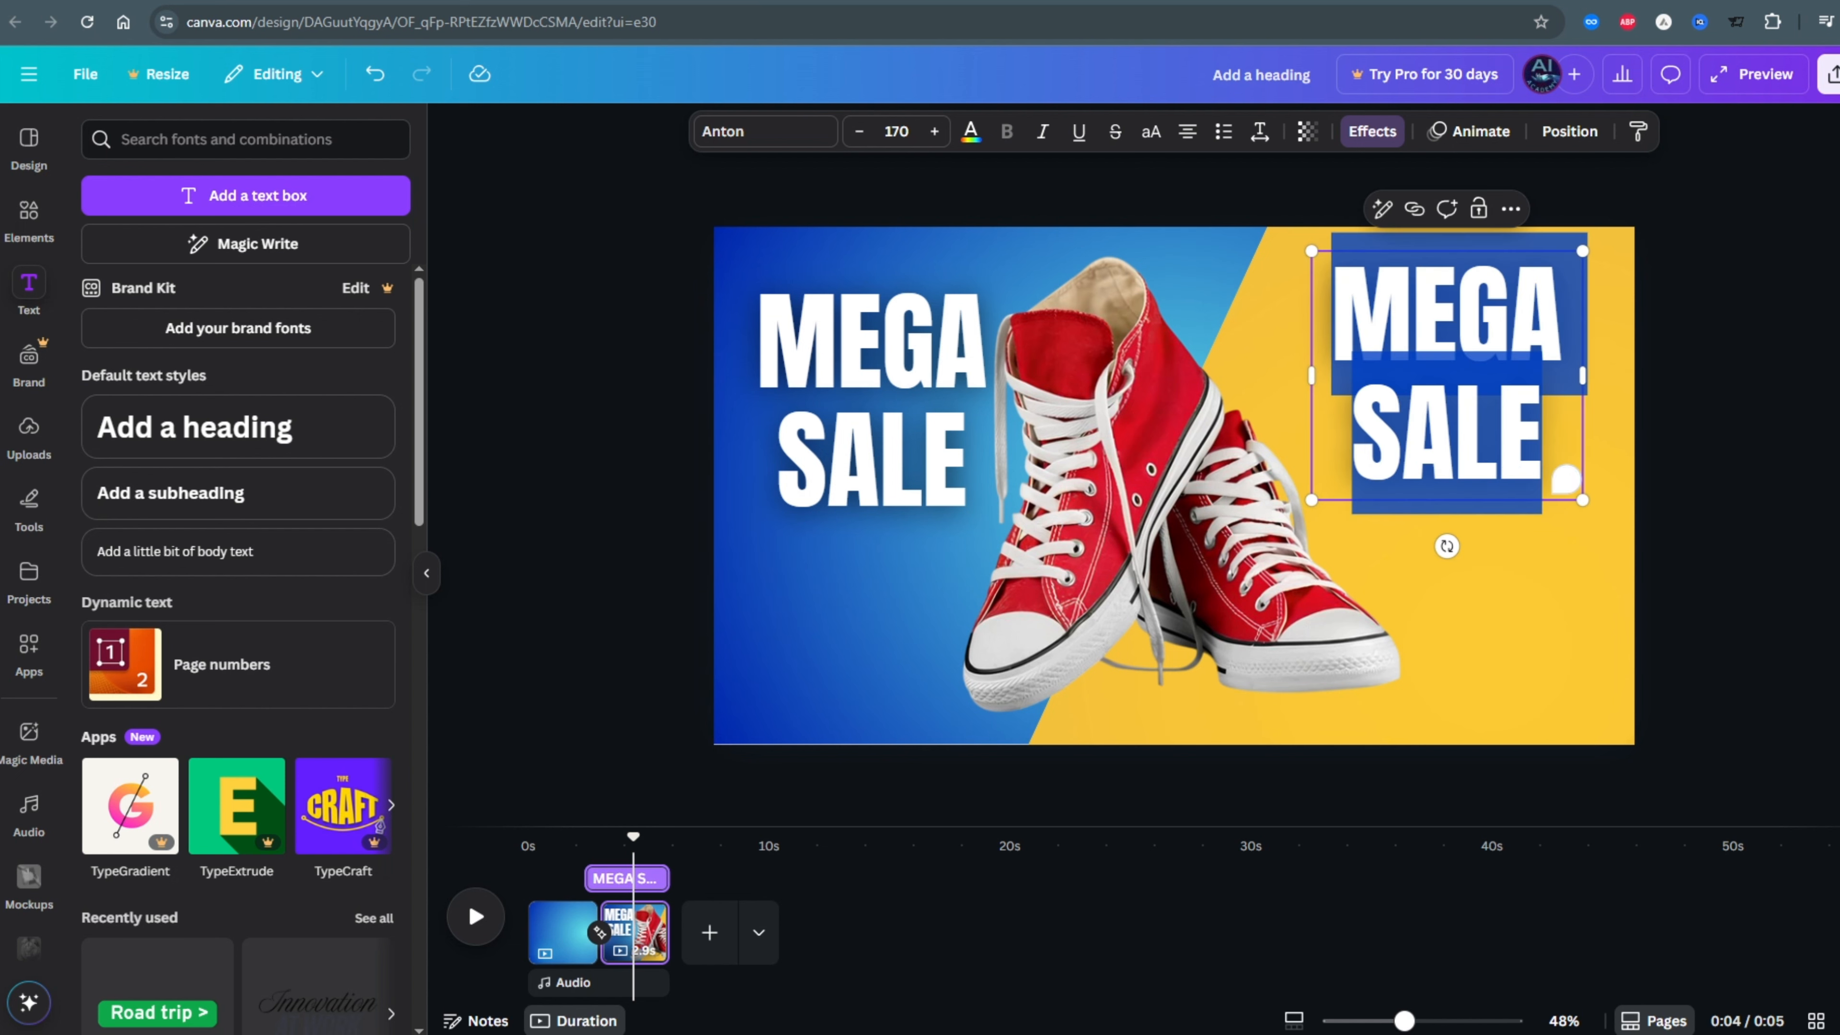
pyautogui.write('new arrival')
# Step: Make the new arrival text uppercase and reduce its font size until ARRIVAL fits on one line
pyautogui.click(858, 131)
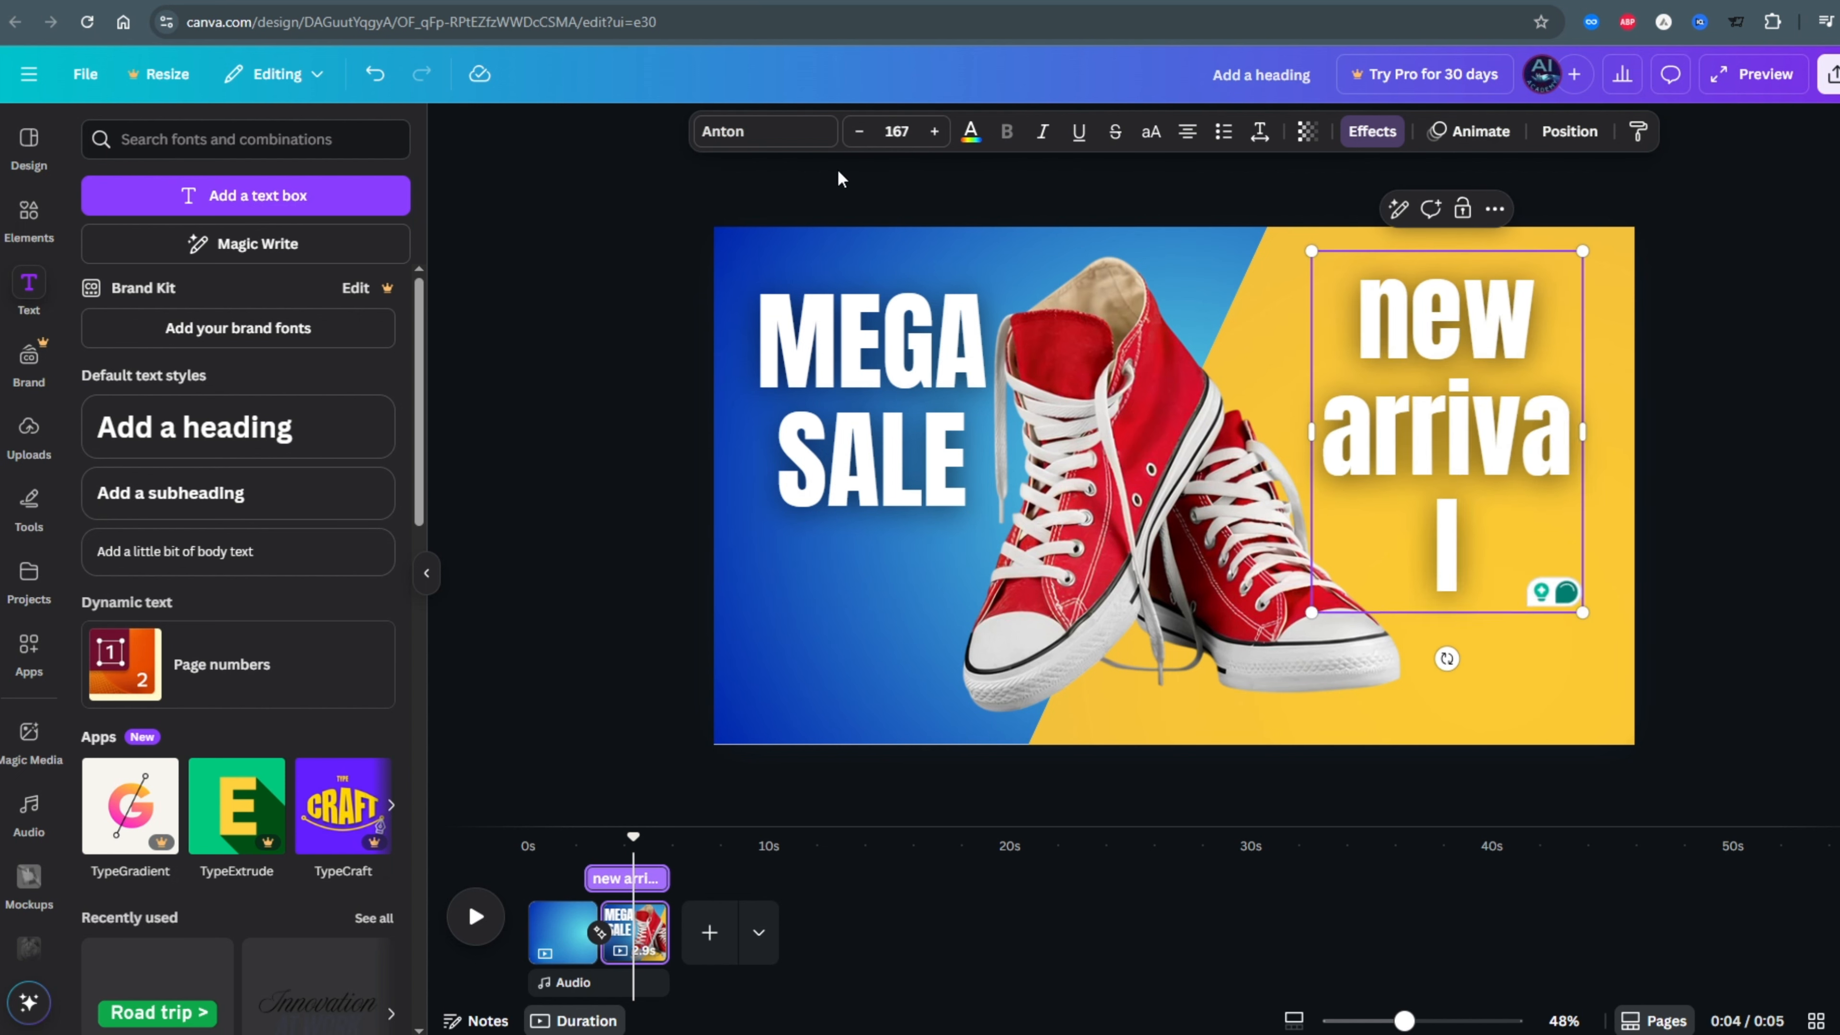
pyautogui.click(859, 131)
pyautogui.click(858, 135)
pyautogui.click(1151, 132)
pyautogui.click(859, 135)
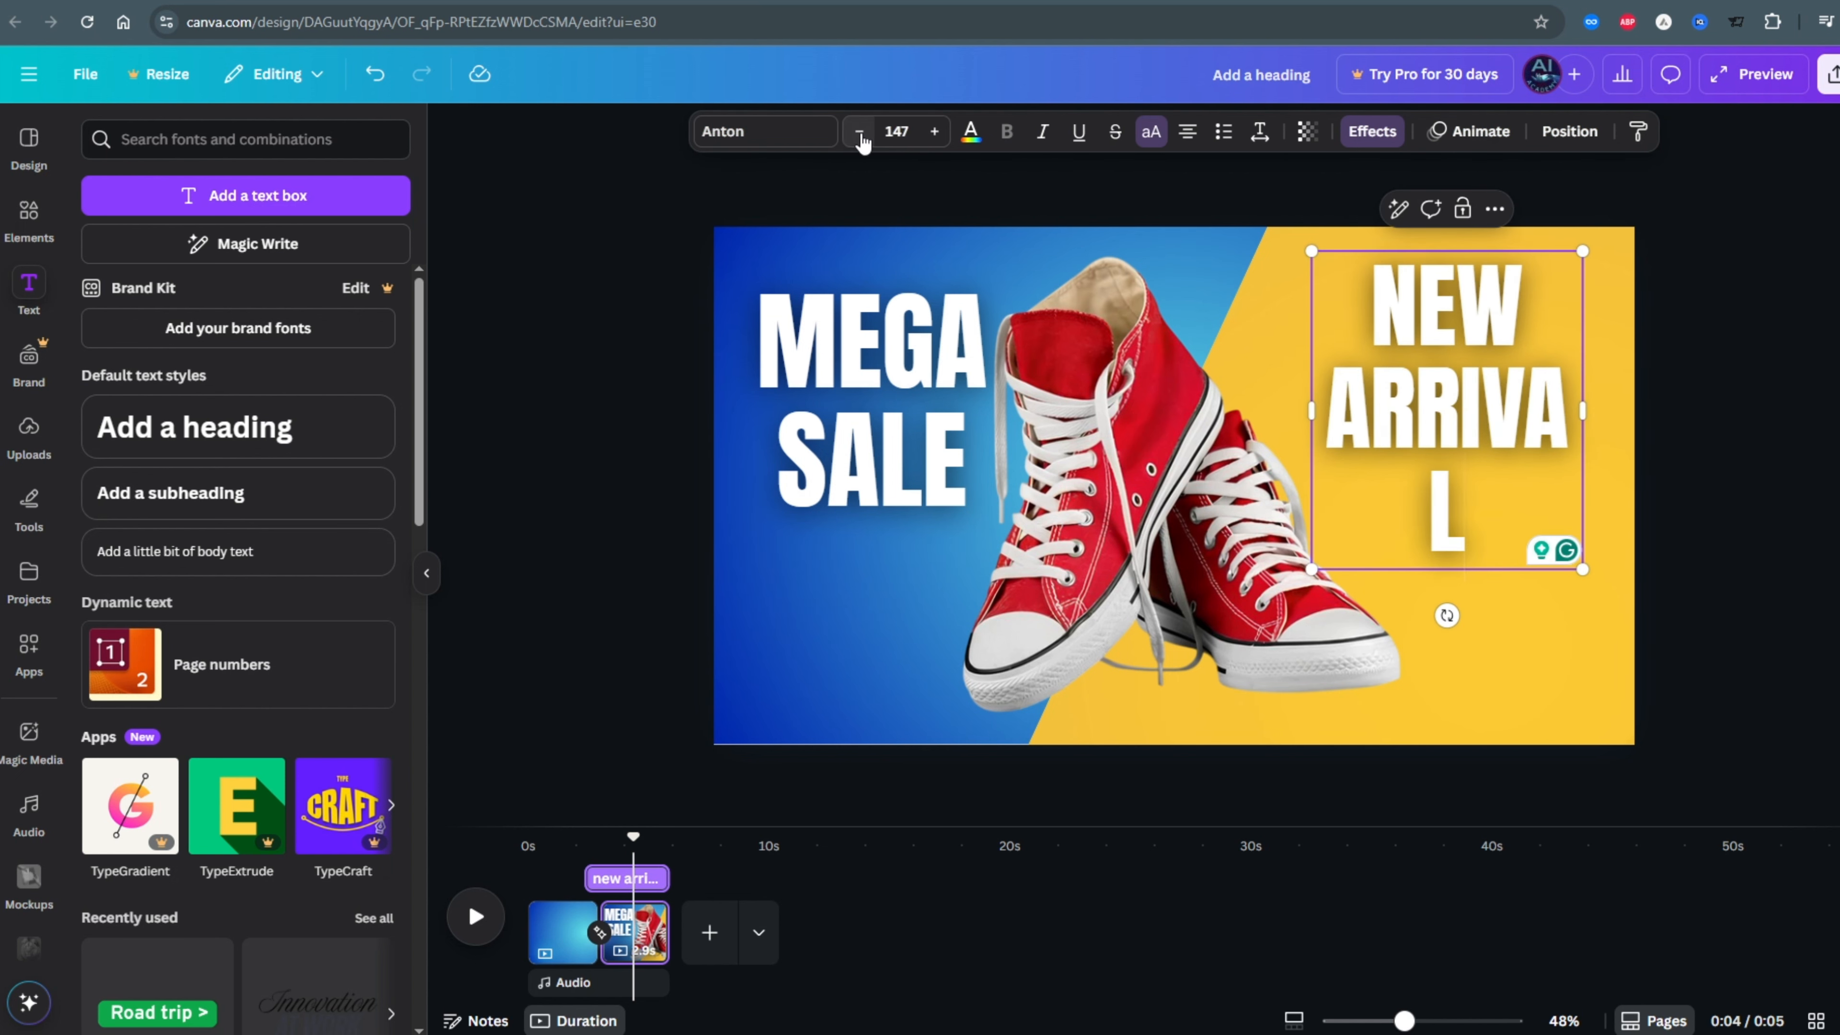
pyautogui.click(1688, 467)
# Step: Duplicate the NEW ARRIVAL text, place the copy below it, and replace its wording with "shose"
pyautogui.click(1448, 366)
pyautogui.click(1463, 209)
pyautogui.doubleClick(1462, 484)
pyautogui.moveTo(1463, 369); pyautogui.dragTo(1456, 500)
pyautogui.write('shose')
# Step: Apply a hollow outline effect to the SHOSE text and make its outline thinner
pyautogui.click(1520, 582)
pyautogui.click(1372, 131)
pyautogui.click(134, 471)
pyautogui.moveTo(181, 518); pyautogui.dragTo(109, 517)
pyautogui.click(579, 461)
# Step: Resize the SHOSE text and align it directly beneath ARRIVAL
pyautogui.click(1446, 500)
pyautogui.moveTo(1311, 448); pyautogui.dragTo(1256, 428)
pyautogui.moveTo(1534, 495); pyautogui.dragTo(1560, 503)
pyautogui.click(691, 771)
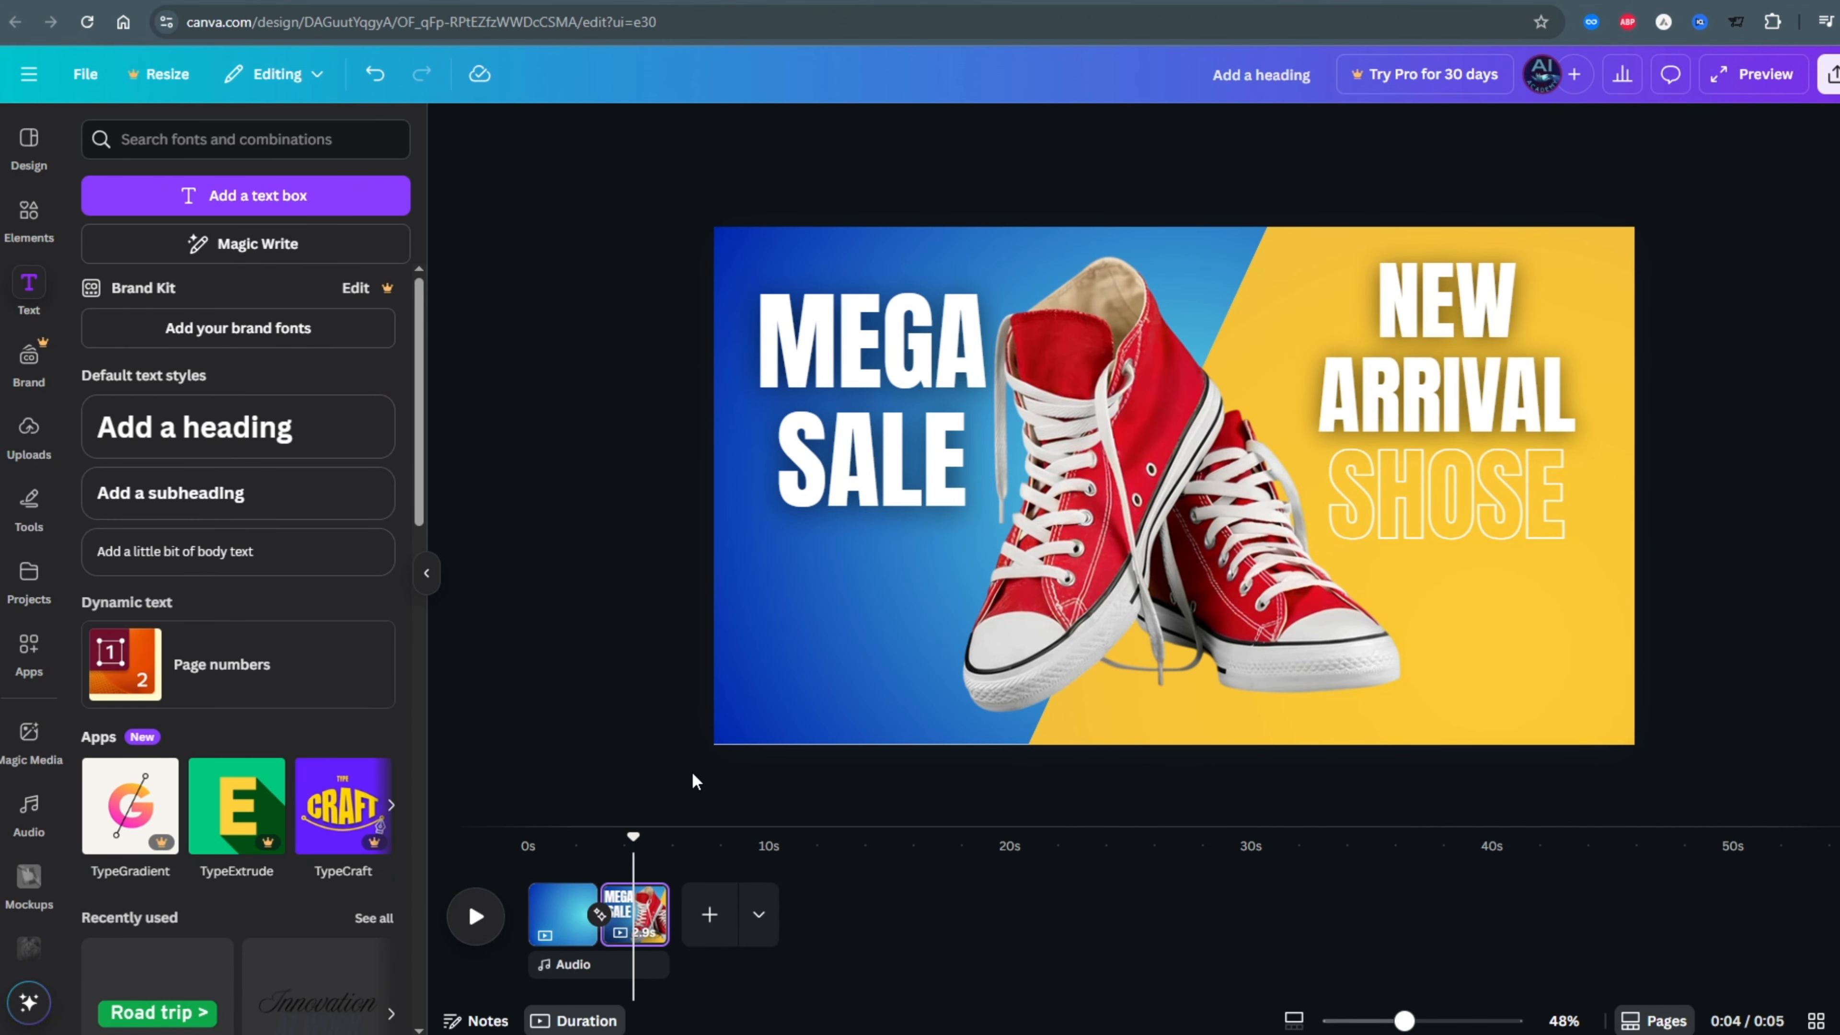
# Step: Move the MEGA SALE, SHOSE and NEW ARRIVAL texts slightly lower on the page
pyautogui.moveTo(860, 424); pyautogui.dragTo(853, 469)
pyautogui.click(652, 580)
pyautogui.click(1449, 496)
pyautogui.moveTo(1449, 496); pyautogui.dragTo(1450, 526)
pyautogui.moveTo(1446, 292); pyautogui.dragTo(1446, 320)
pyautogui.click(1747, 500)
# Step: Apply the Burst animation to the MEGA SALE heading for both enter and exit
pyautogui.click(862, 508)
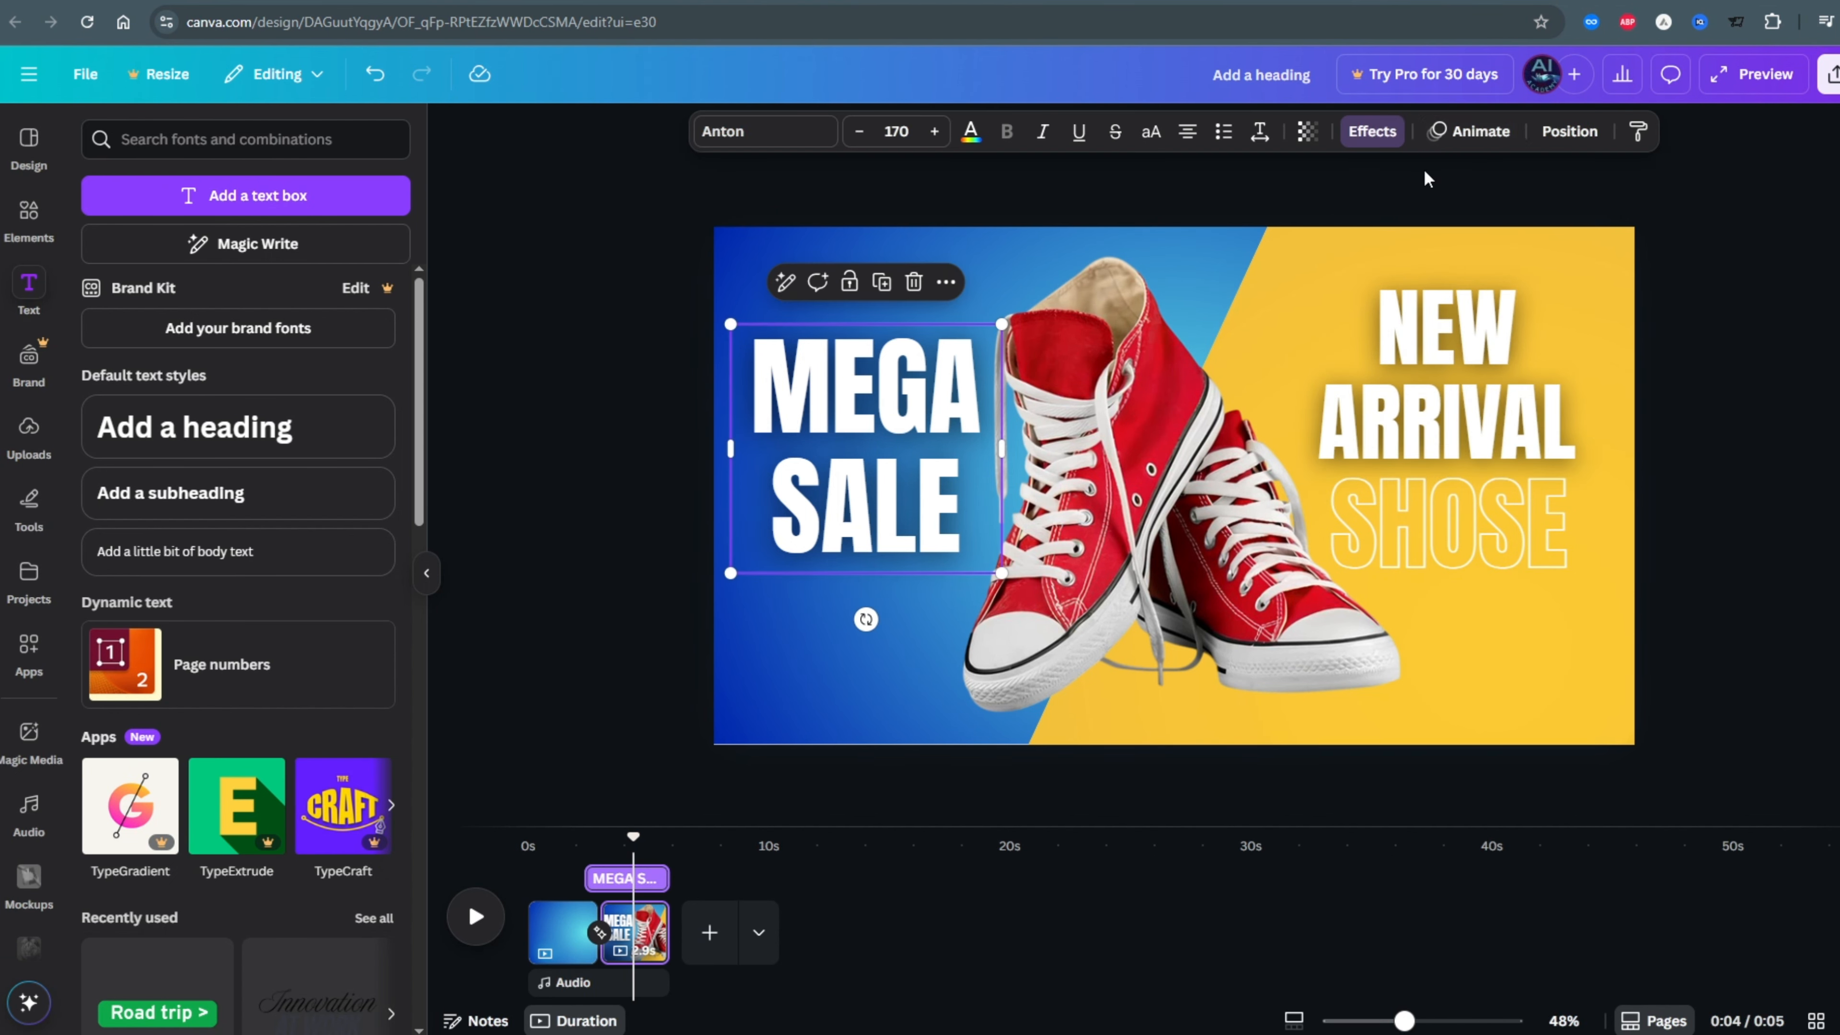
pyautogui.click(1471, 130)
pyautogui.click(384, 355)
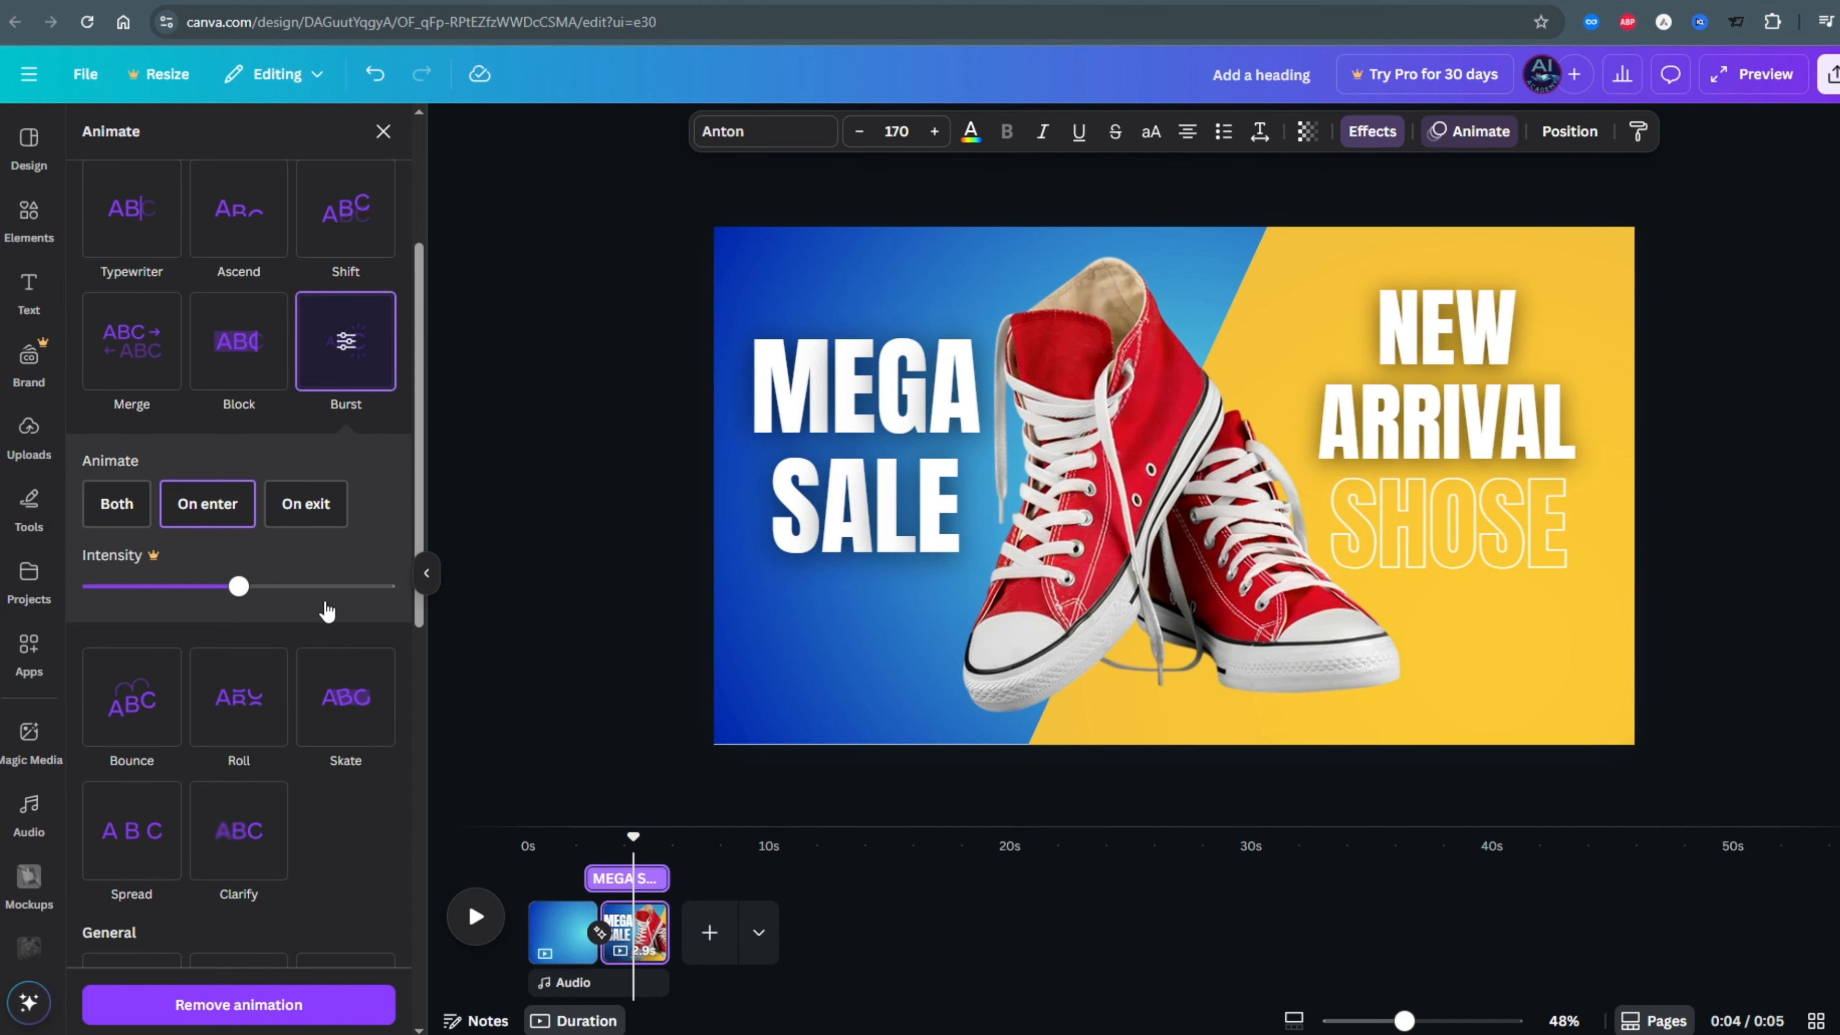
pyautogui.click(116, 504)
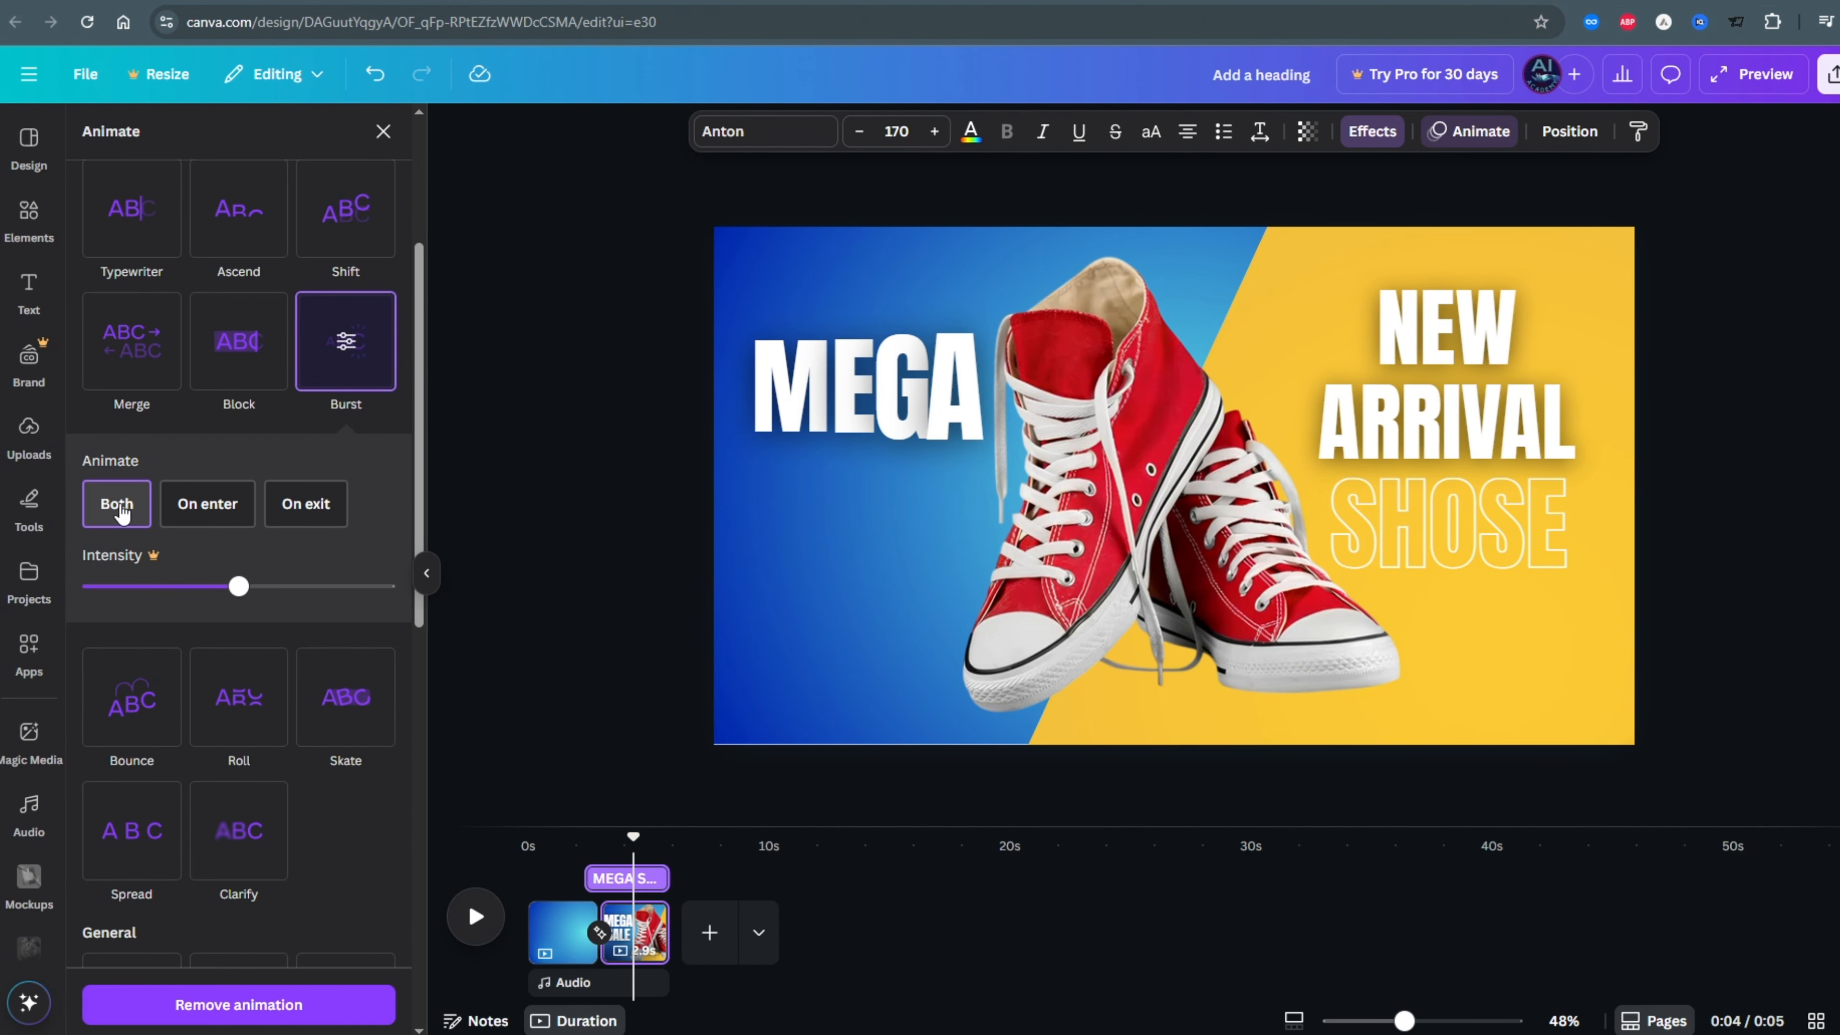
pyautogui.click(1409, 368)
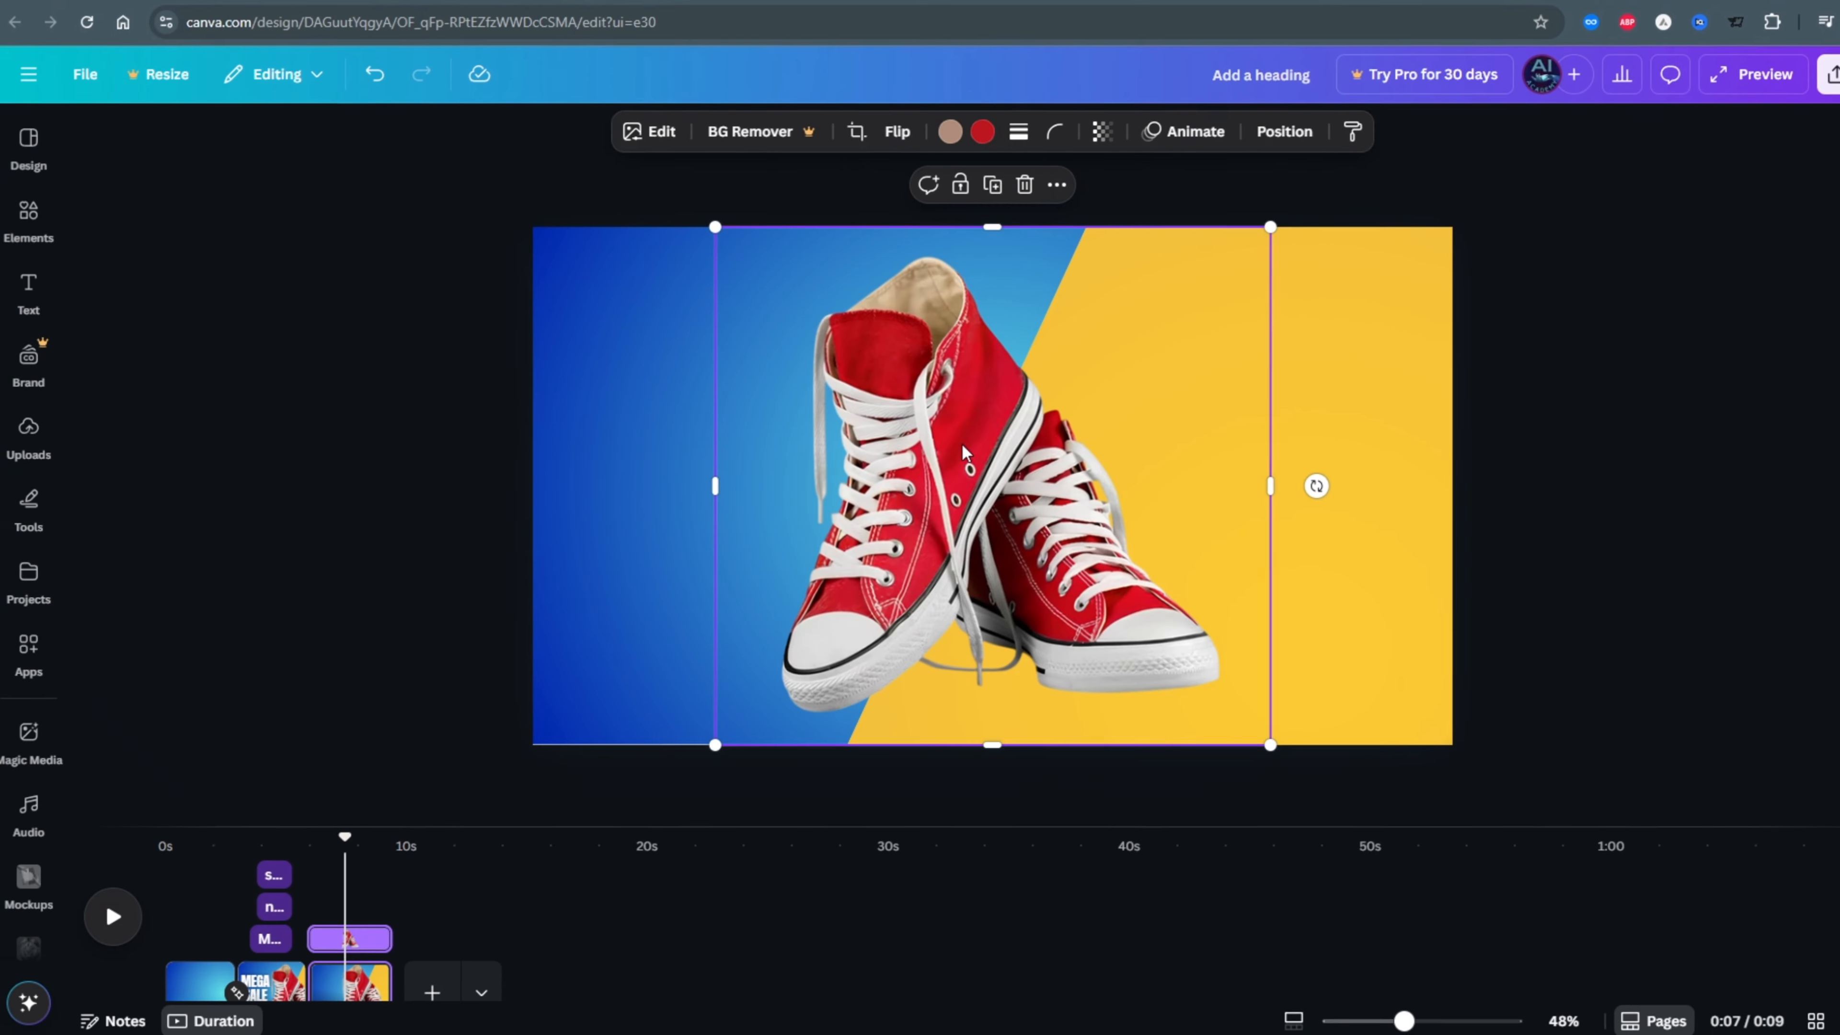
# Step: On the third page, enlarge the sneakers against the left edge and slide the yellow image out past the lower-right corner
pyautogui.moveTo(714, 226); pyautogui.dragTo(145, 93)
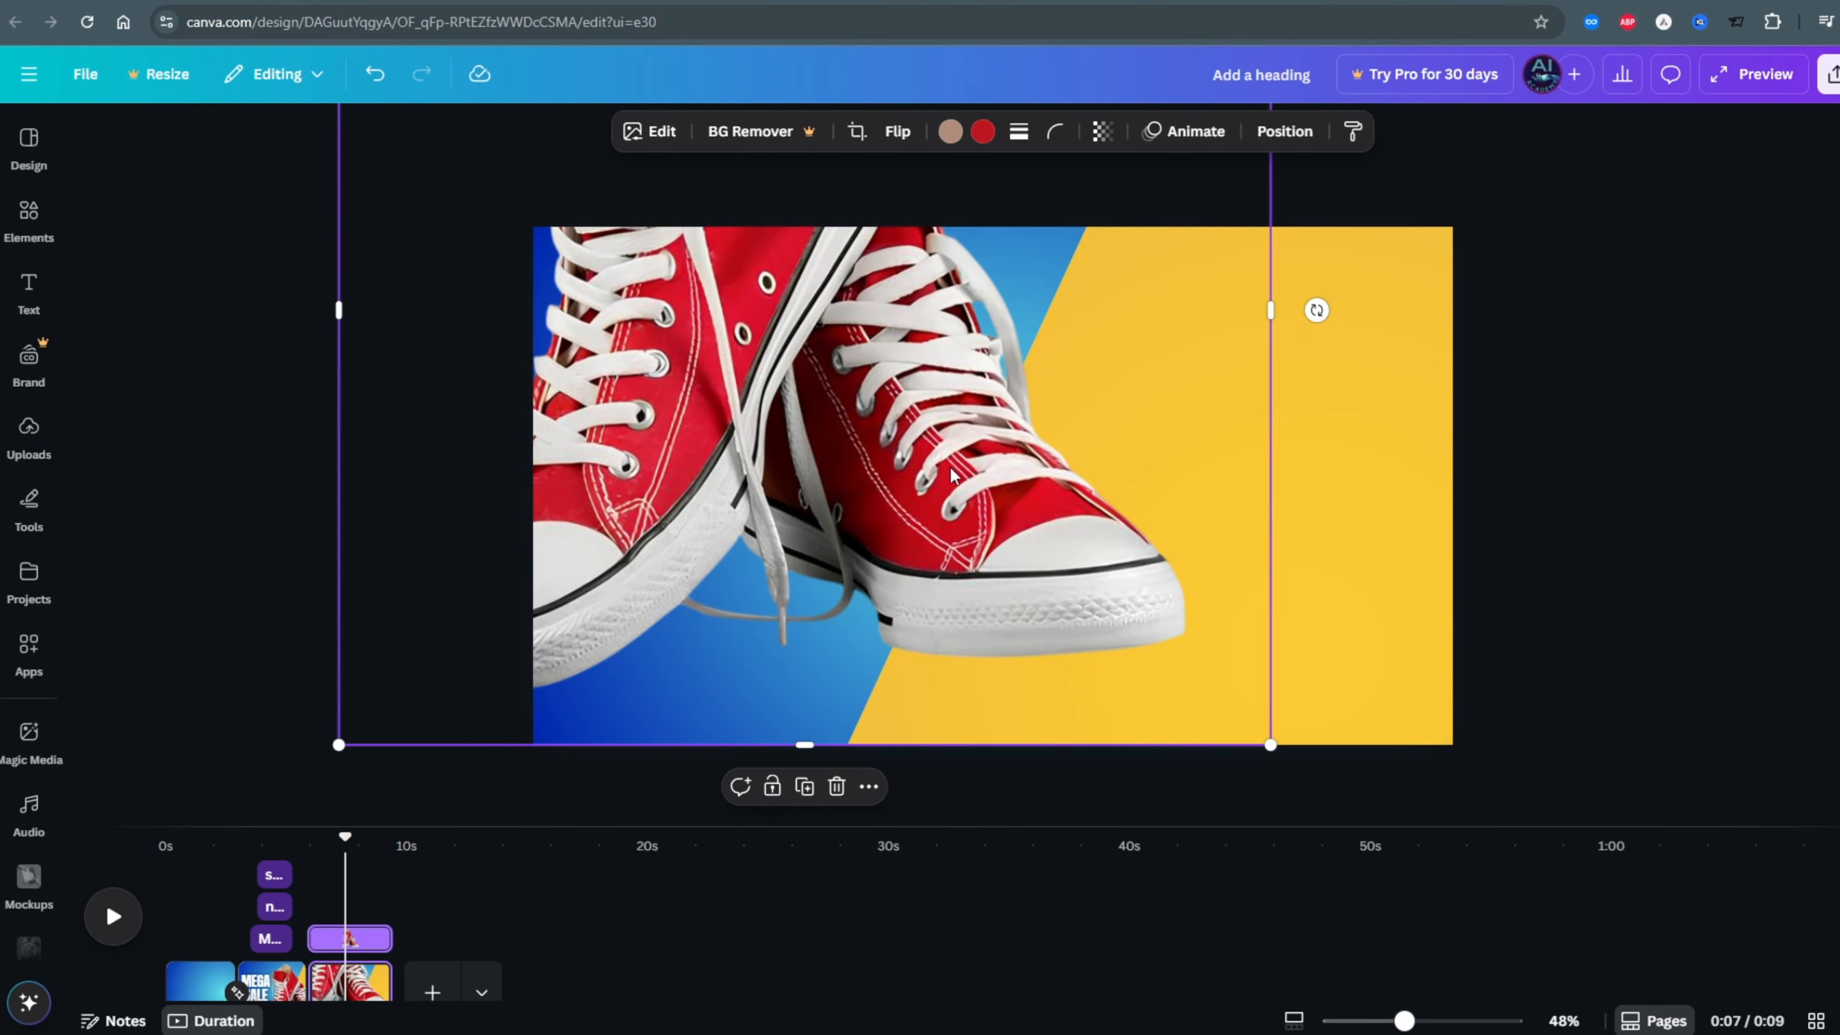
pyautogui.moveTo(951, 475); pyautogui.dragTo(595, 528)
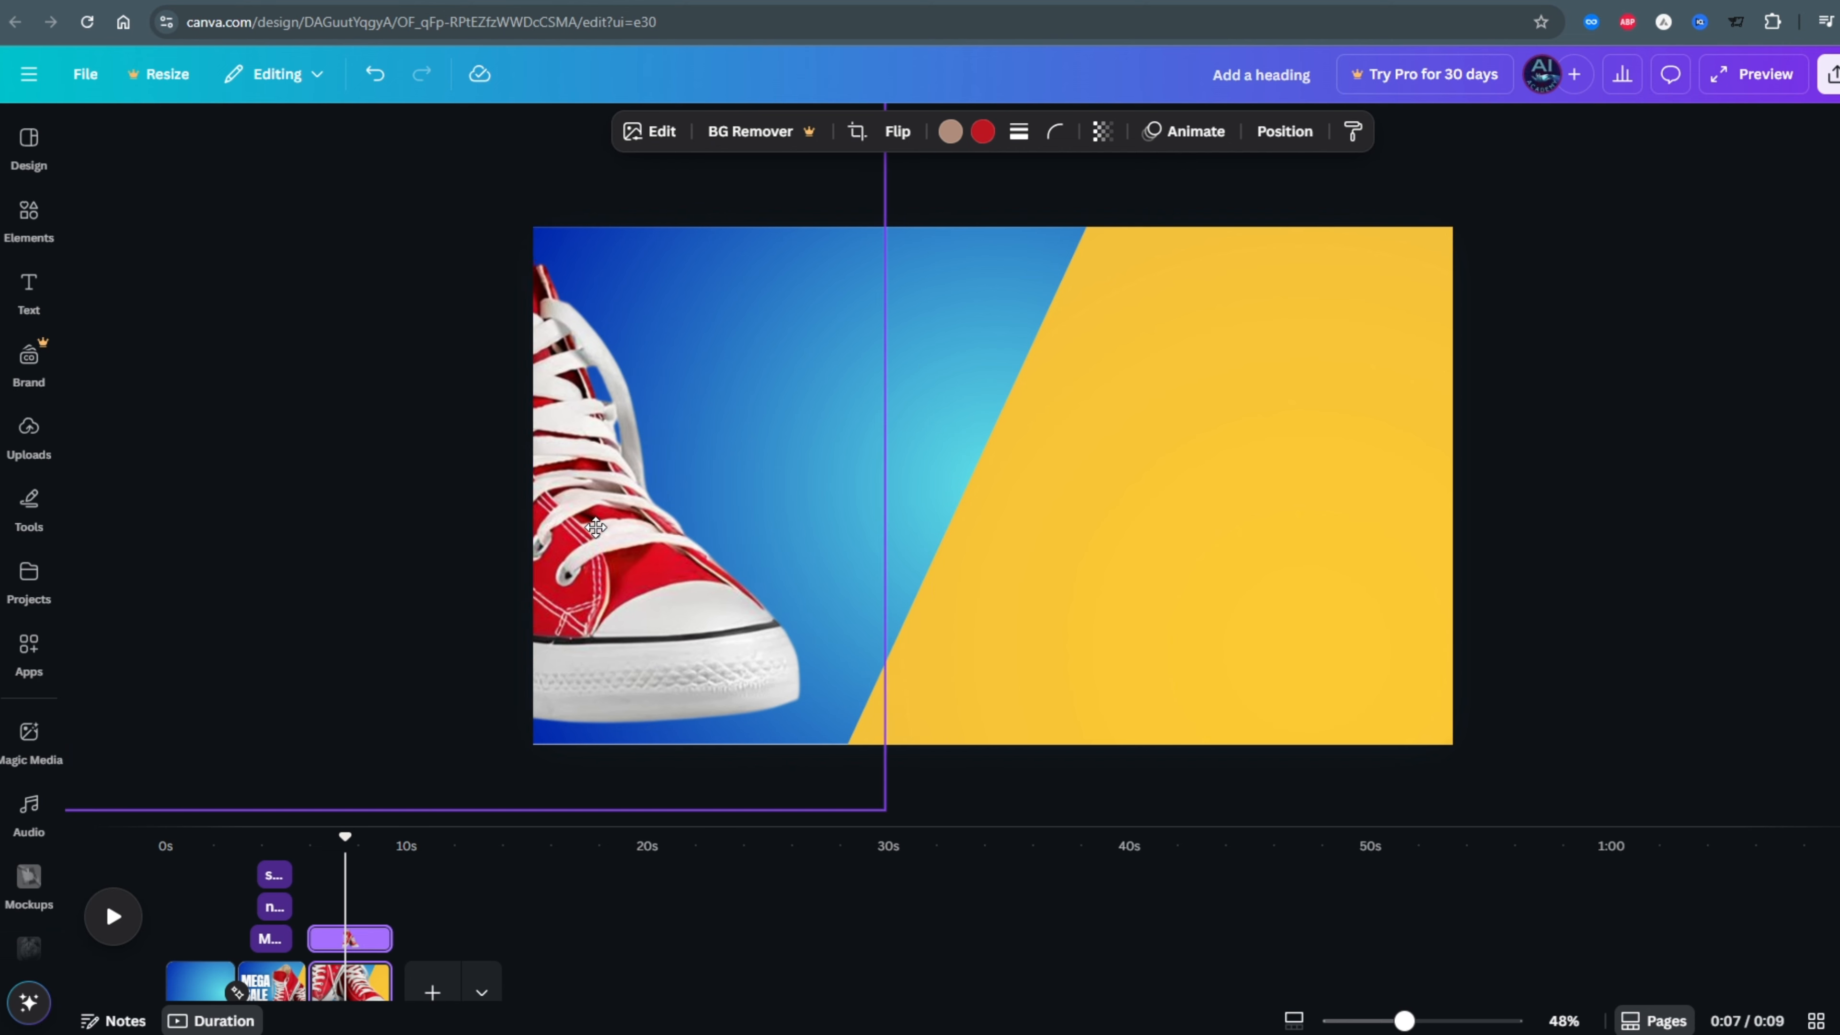
pyautogui.moveTo(1109, 530); pyautogui.dragTo(1555, 670)
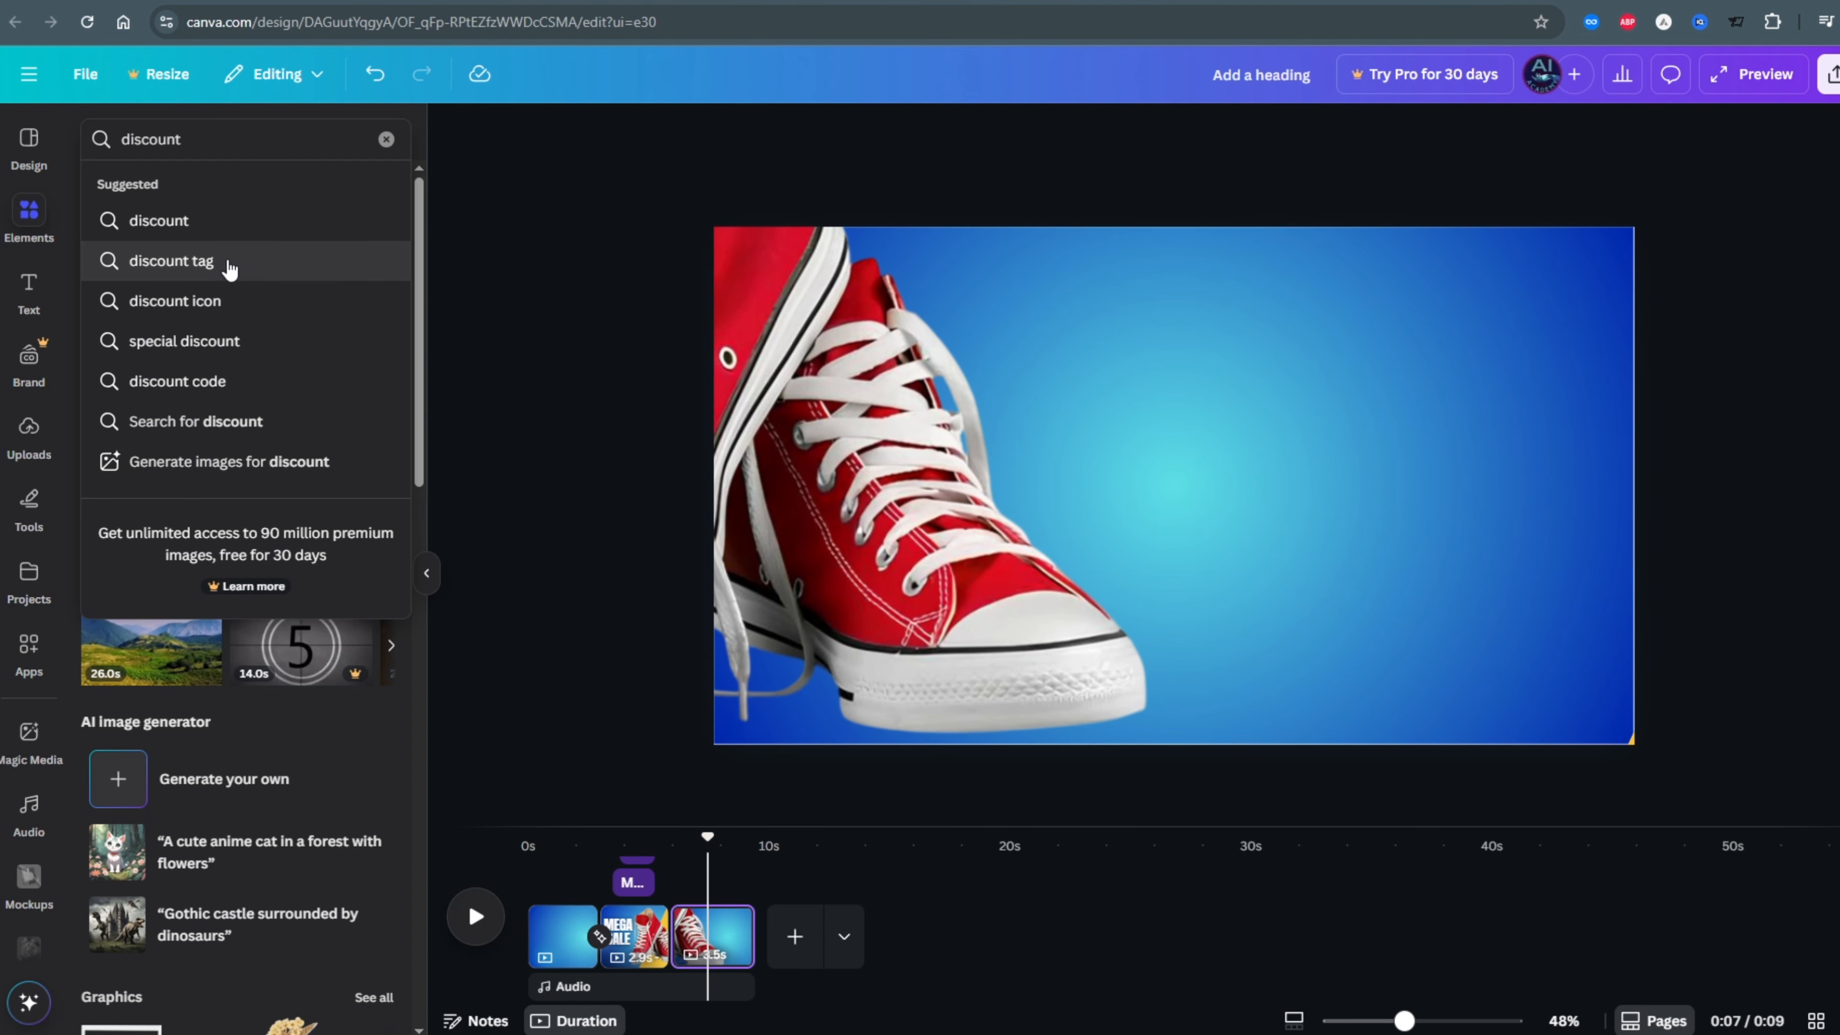
# Step: Add the 50% OFF badge from a "discount tag" search and recolor its two main colors to #FF2700 and bright red
pyautogui.click(235, 260)
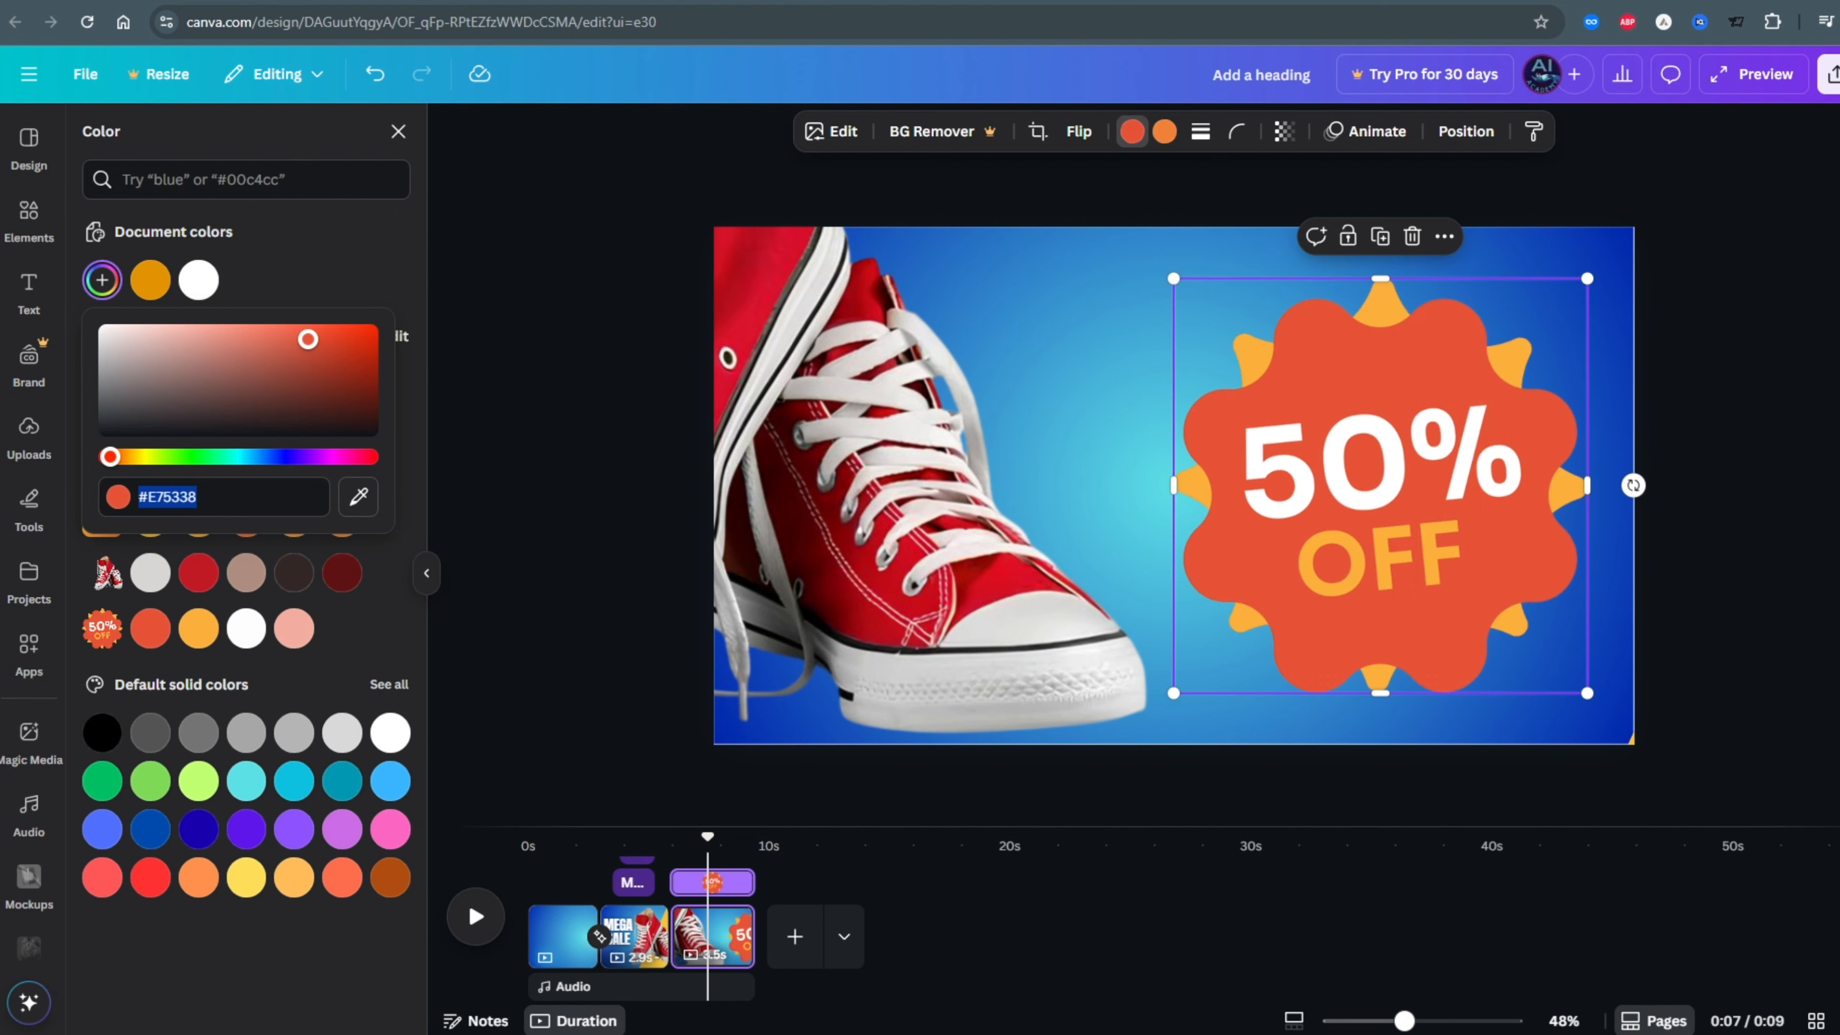
pyautogui.moveTo(308, 338); pyautogui.dragTo(400, 322)
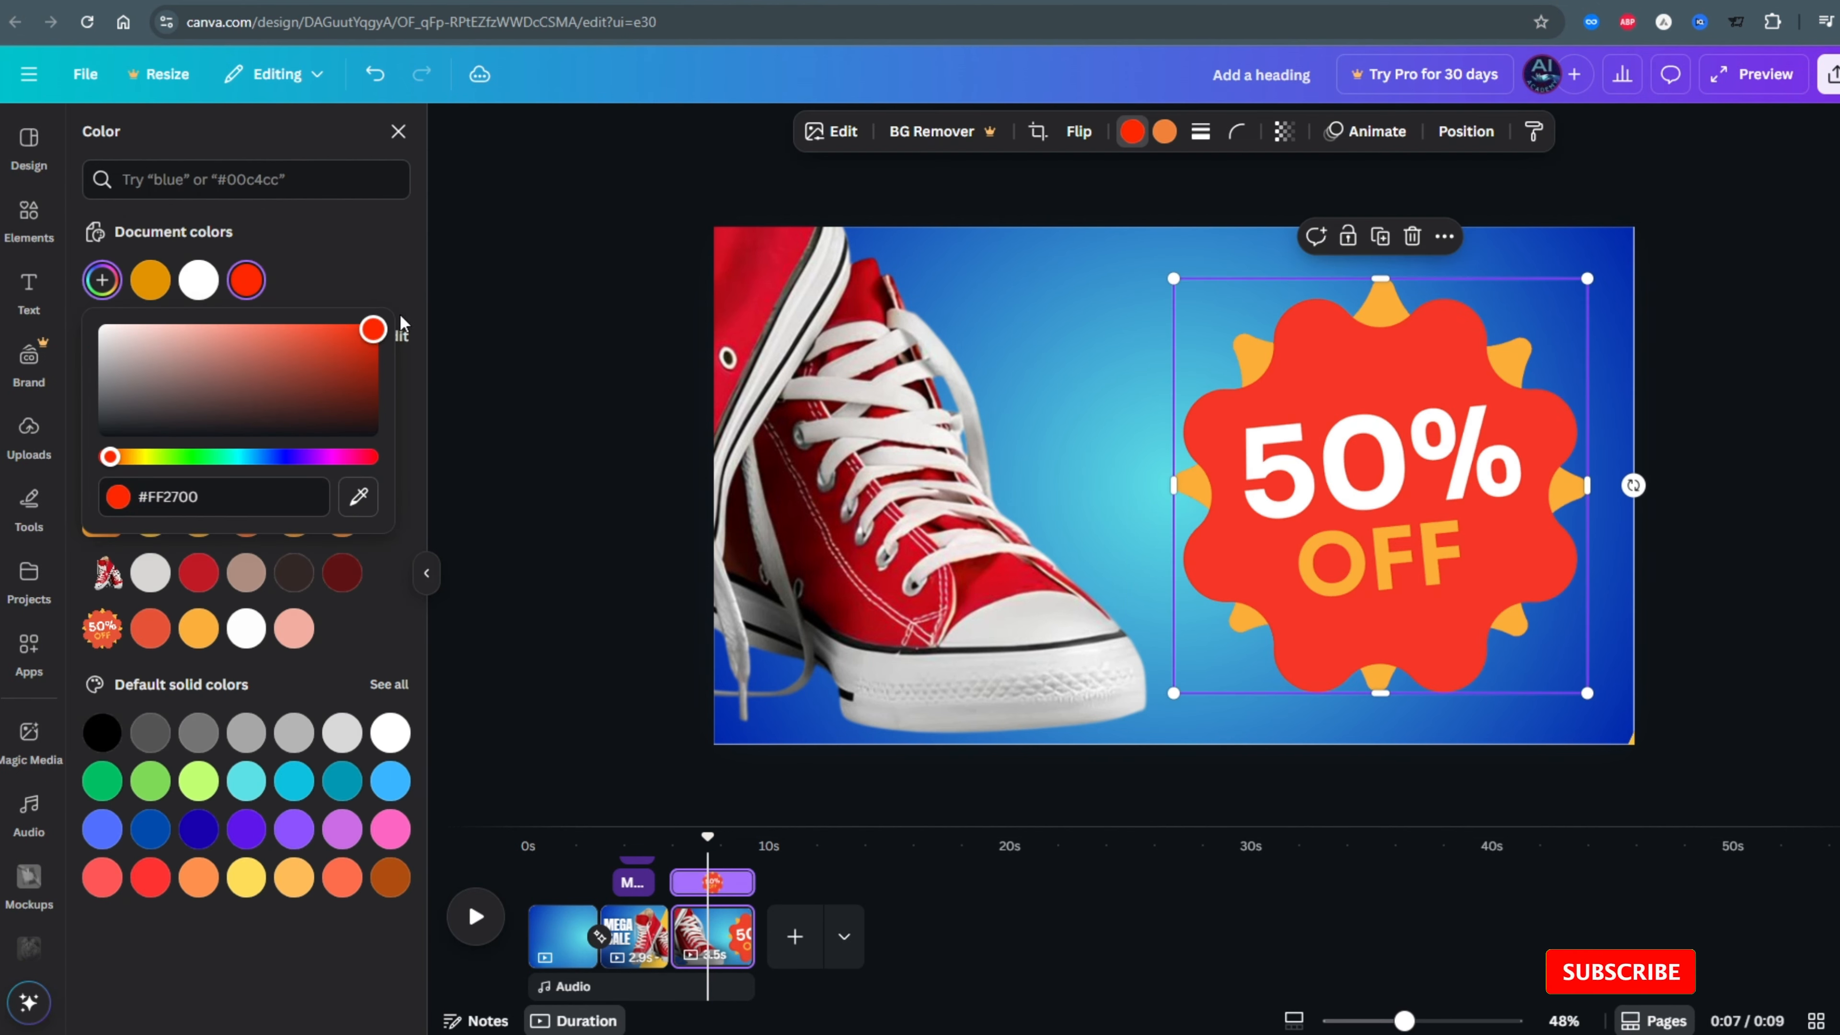
pyautogui.click(148, 282)
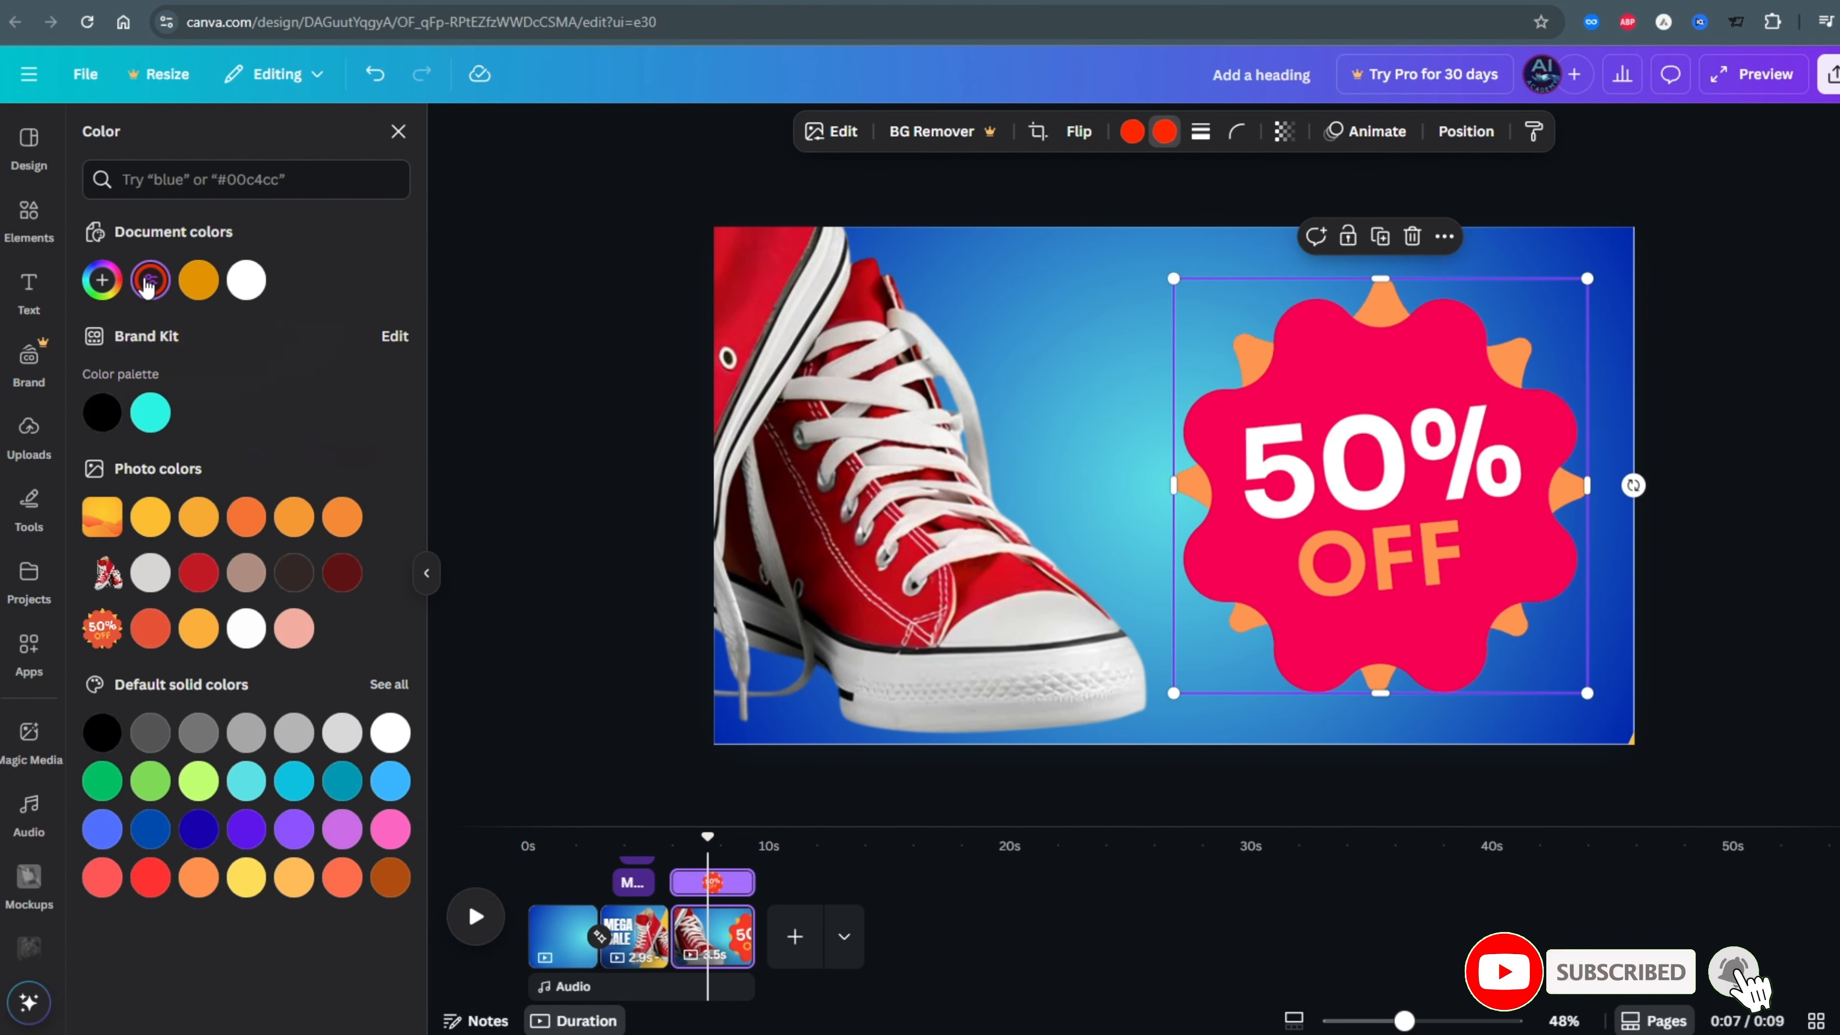
pyautogui.click(103, 288)
pyautogui.click(373, 458)
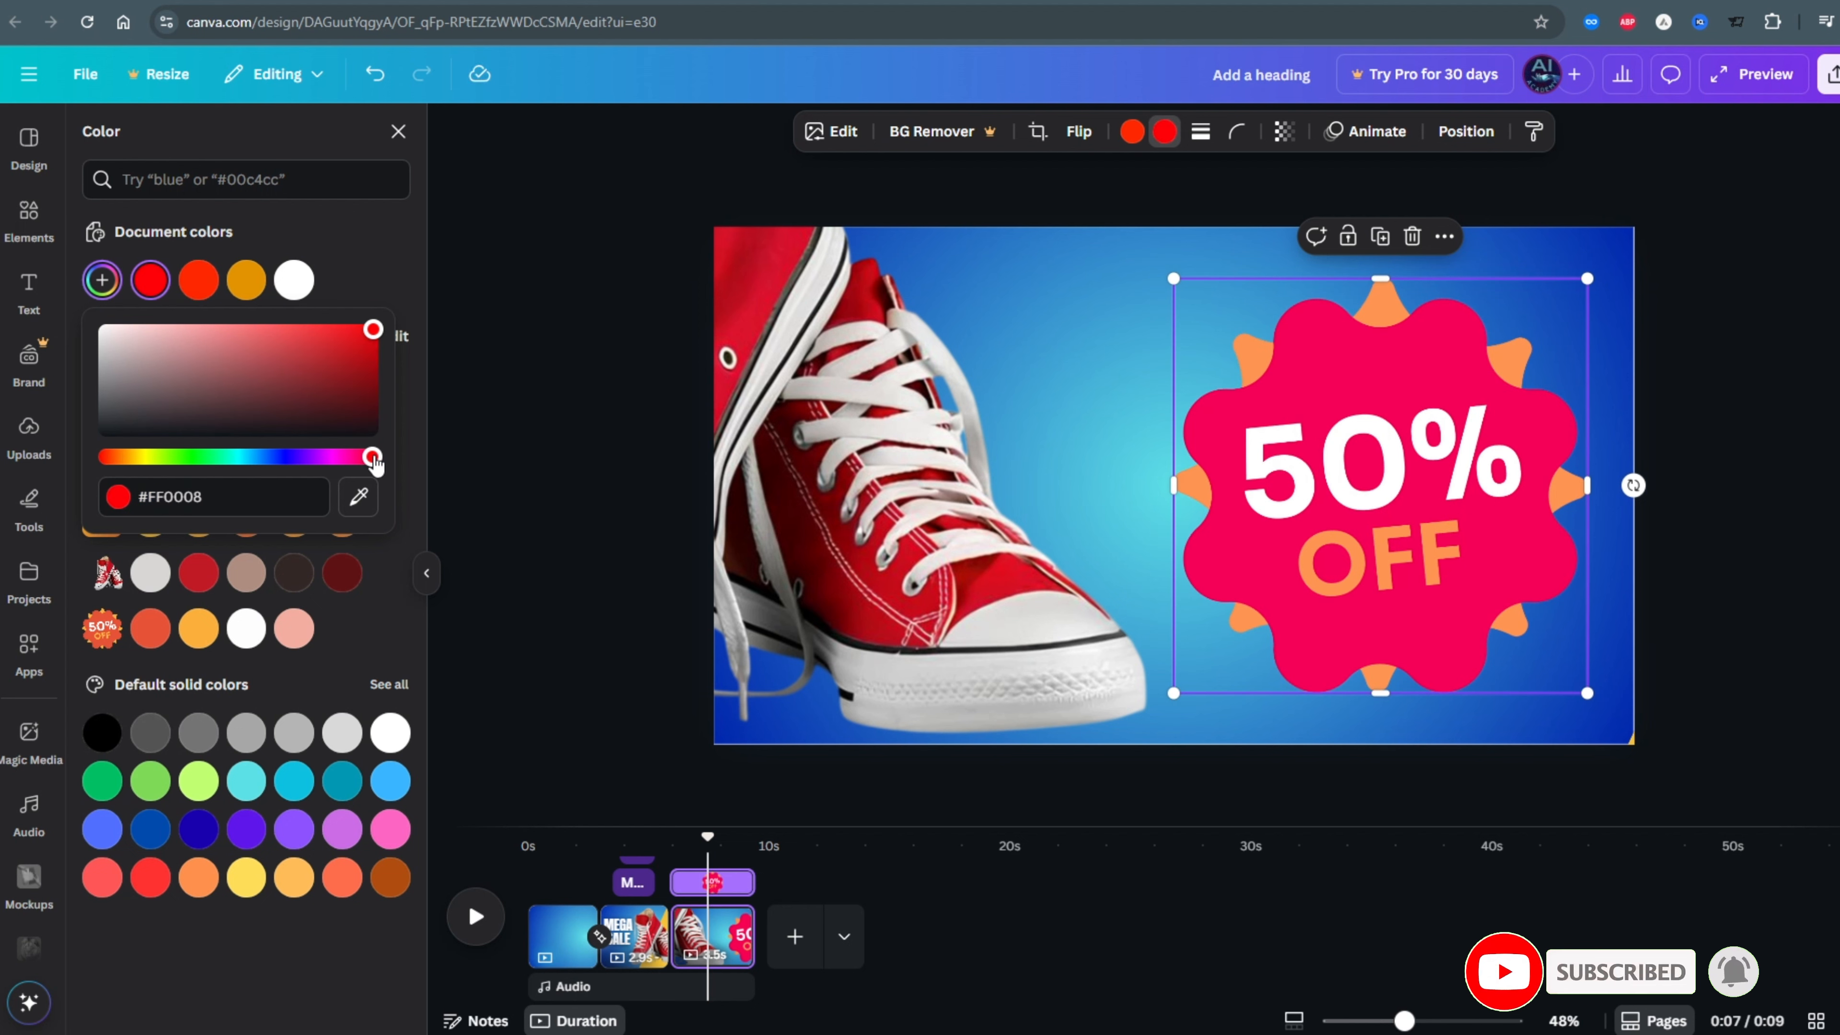
pyautogui.moveTo(368, 337); pyautogui.dragTo(395, 299)
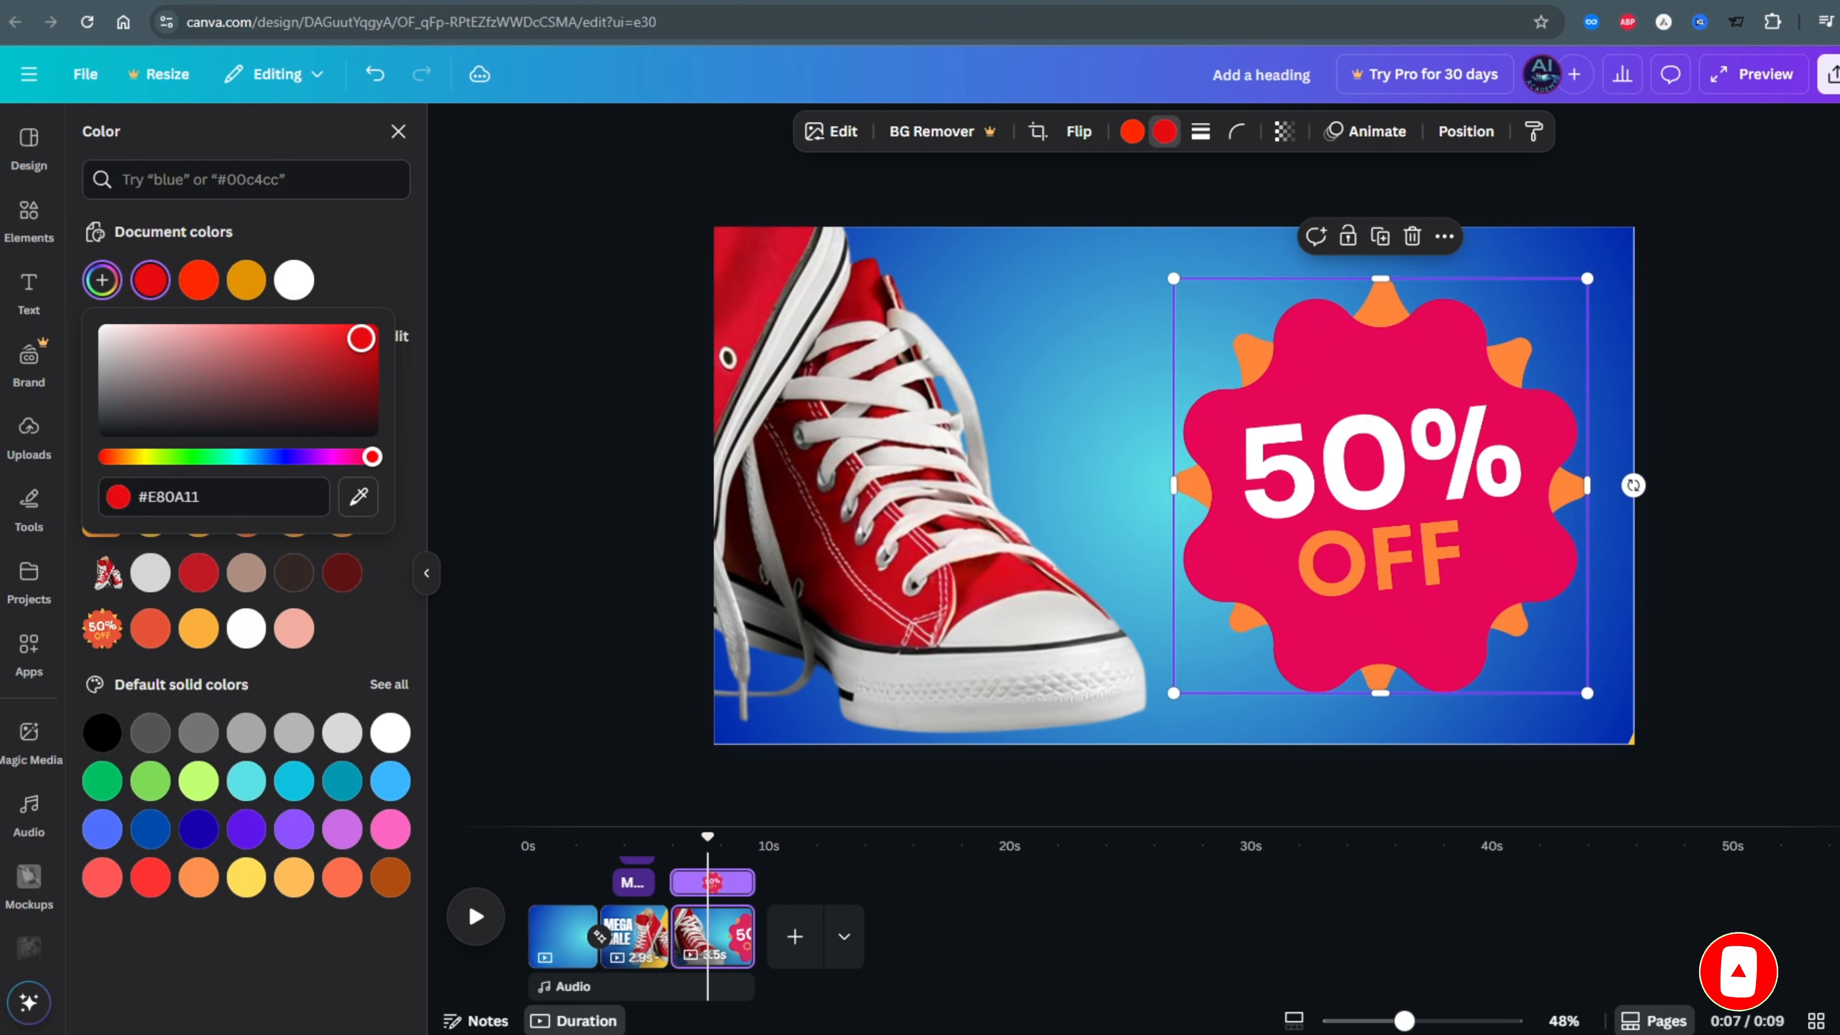
pyautogui.press('Escape')
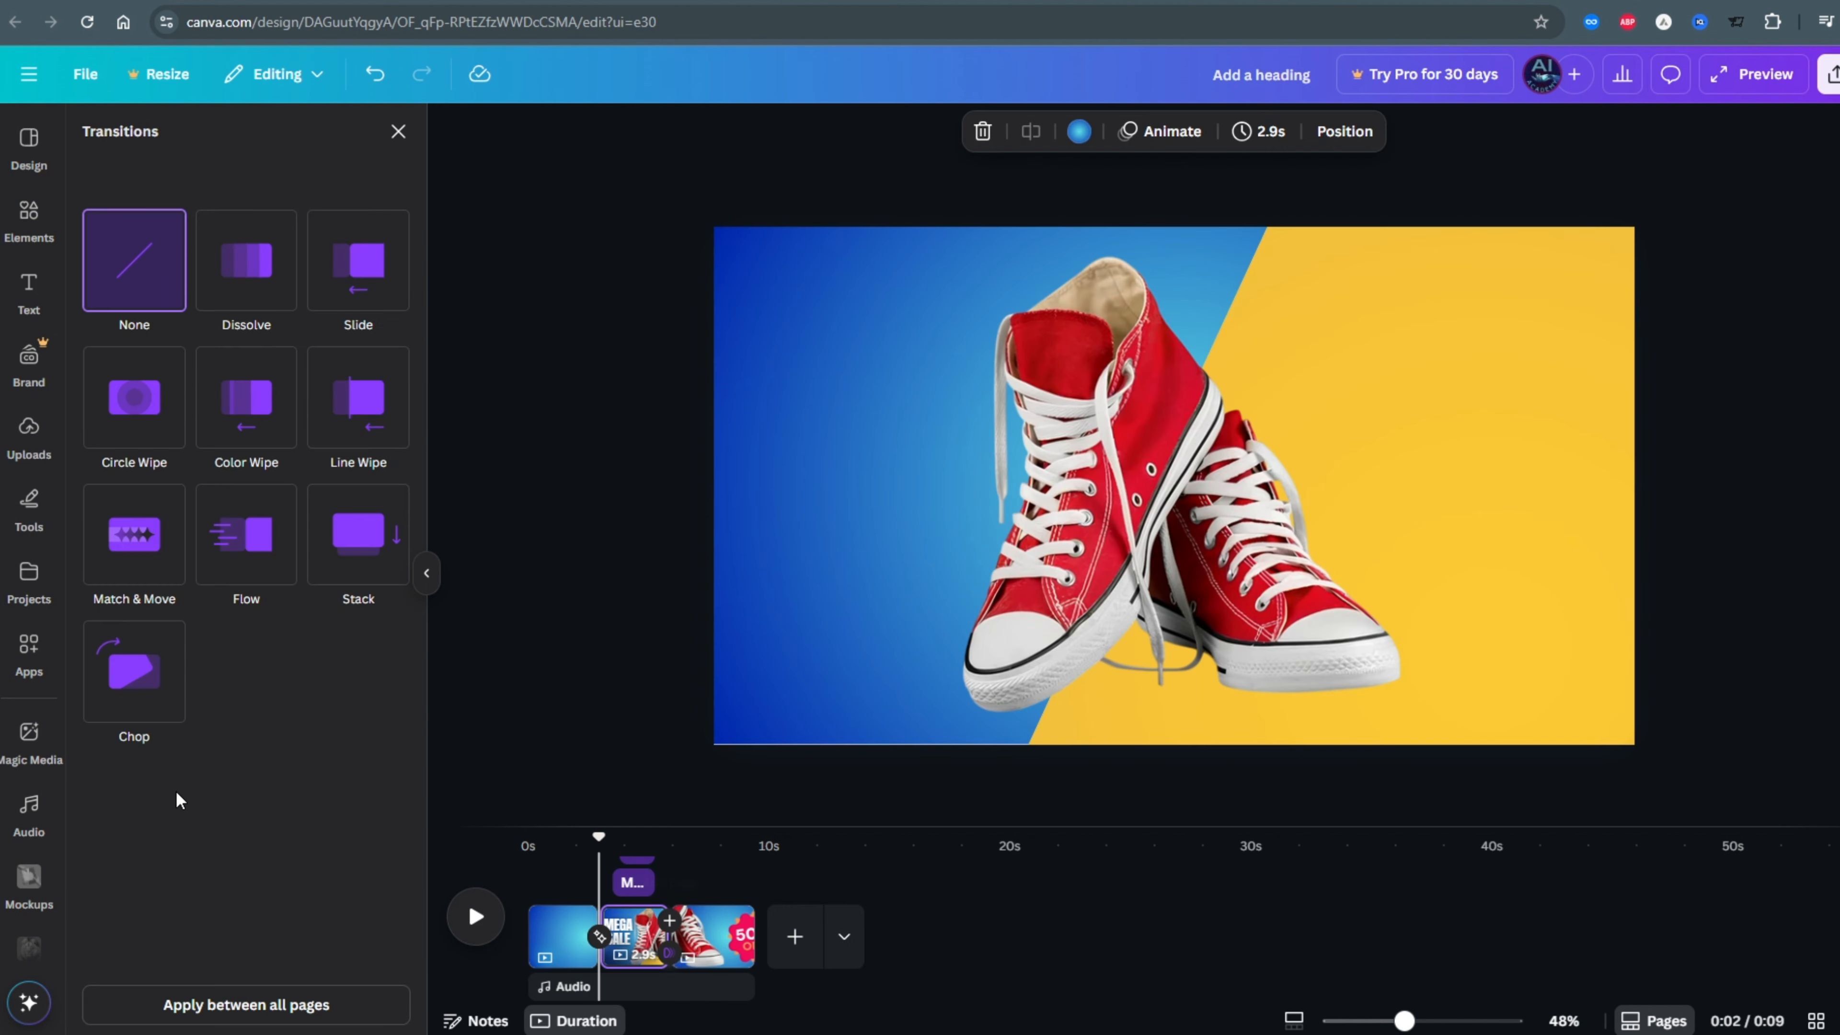
# Step: Apply the Match & Move transition between the second and third pages and the Stomp animation to the 50% OFF badge
pyautogui.click(103, 554)
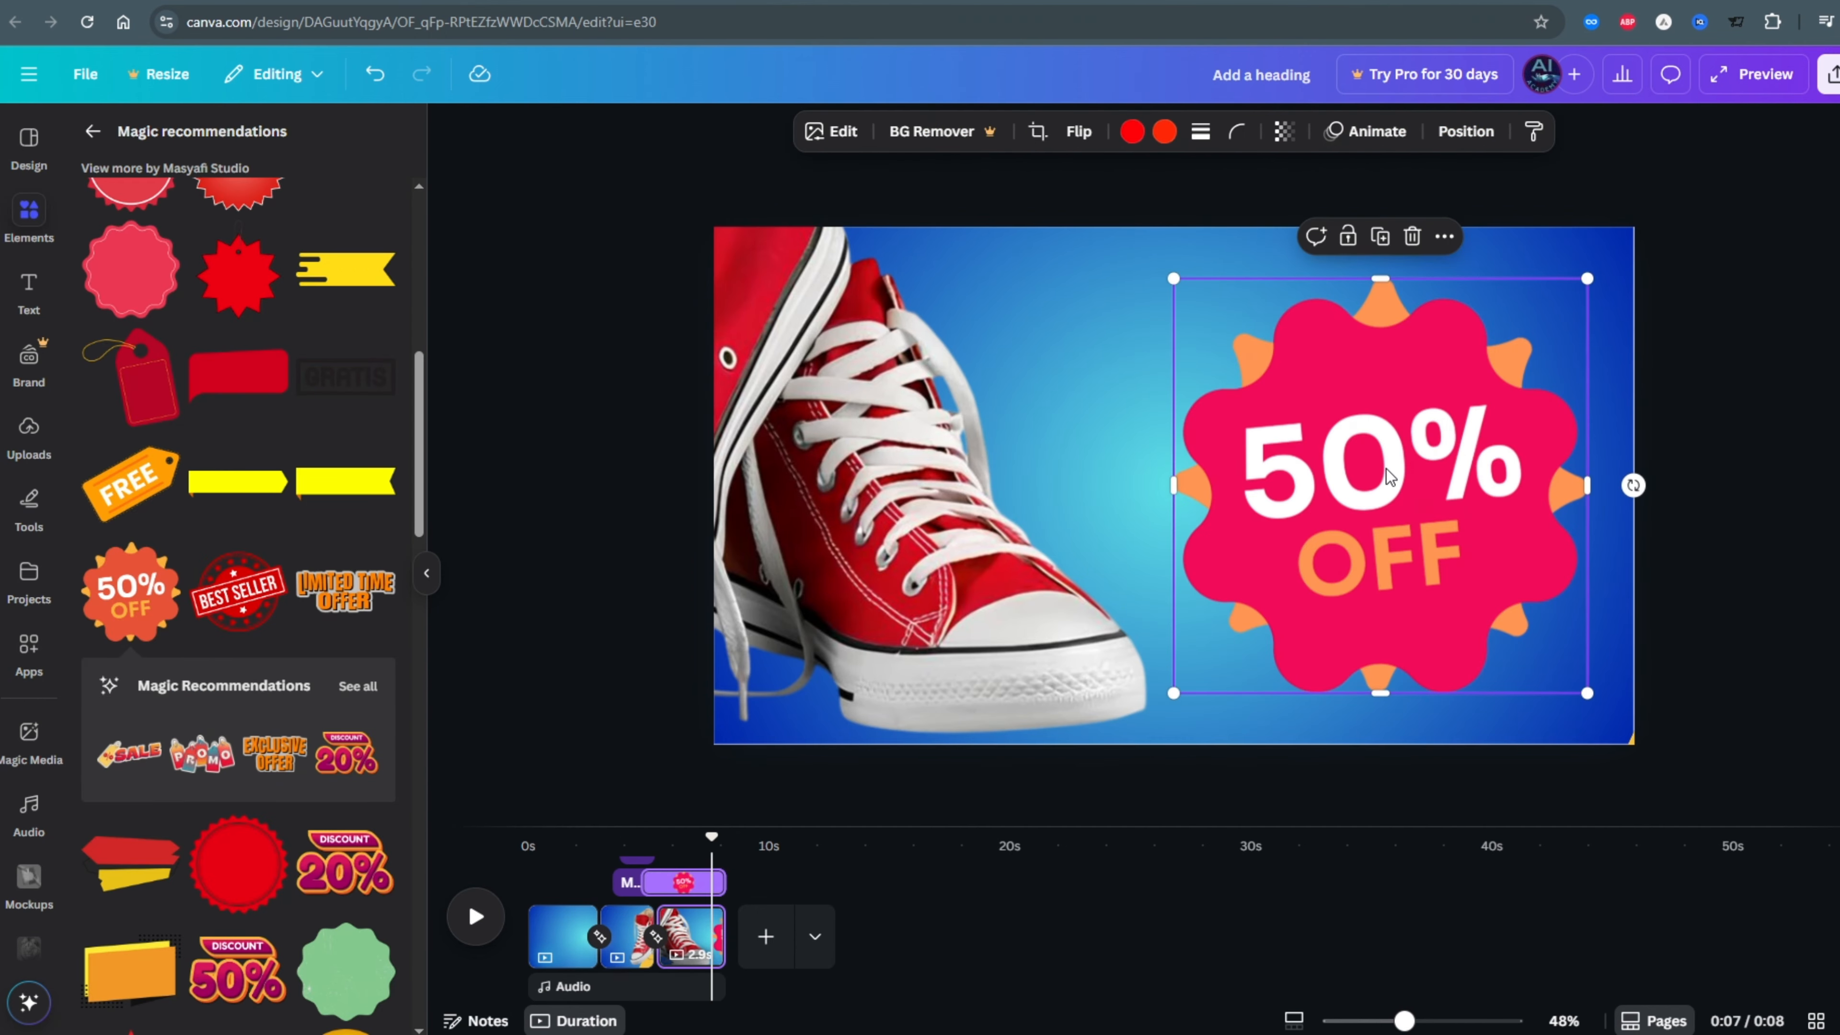
pyautogui.click(1396, 150)
pyautogui.scroll(-10, 415, 362)
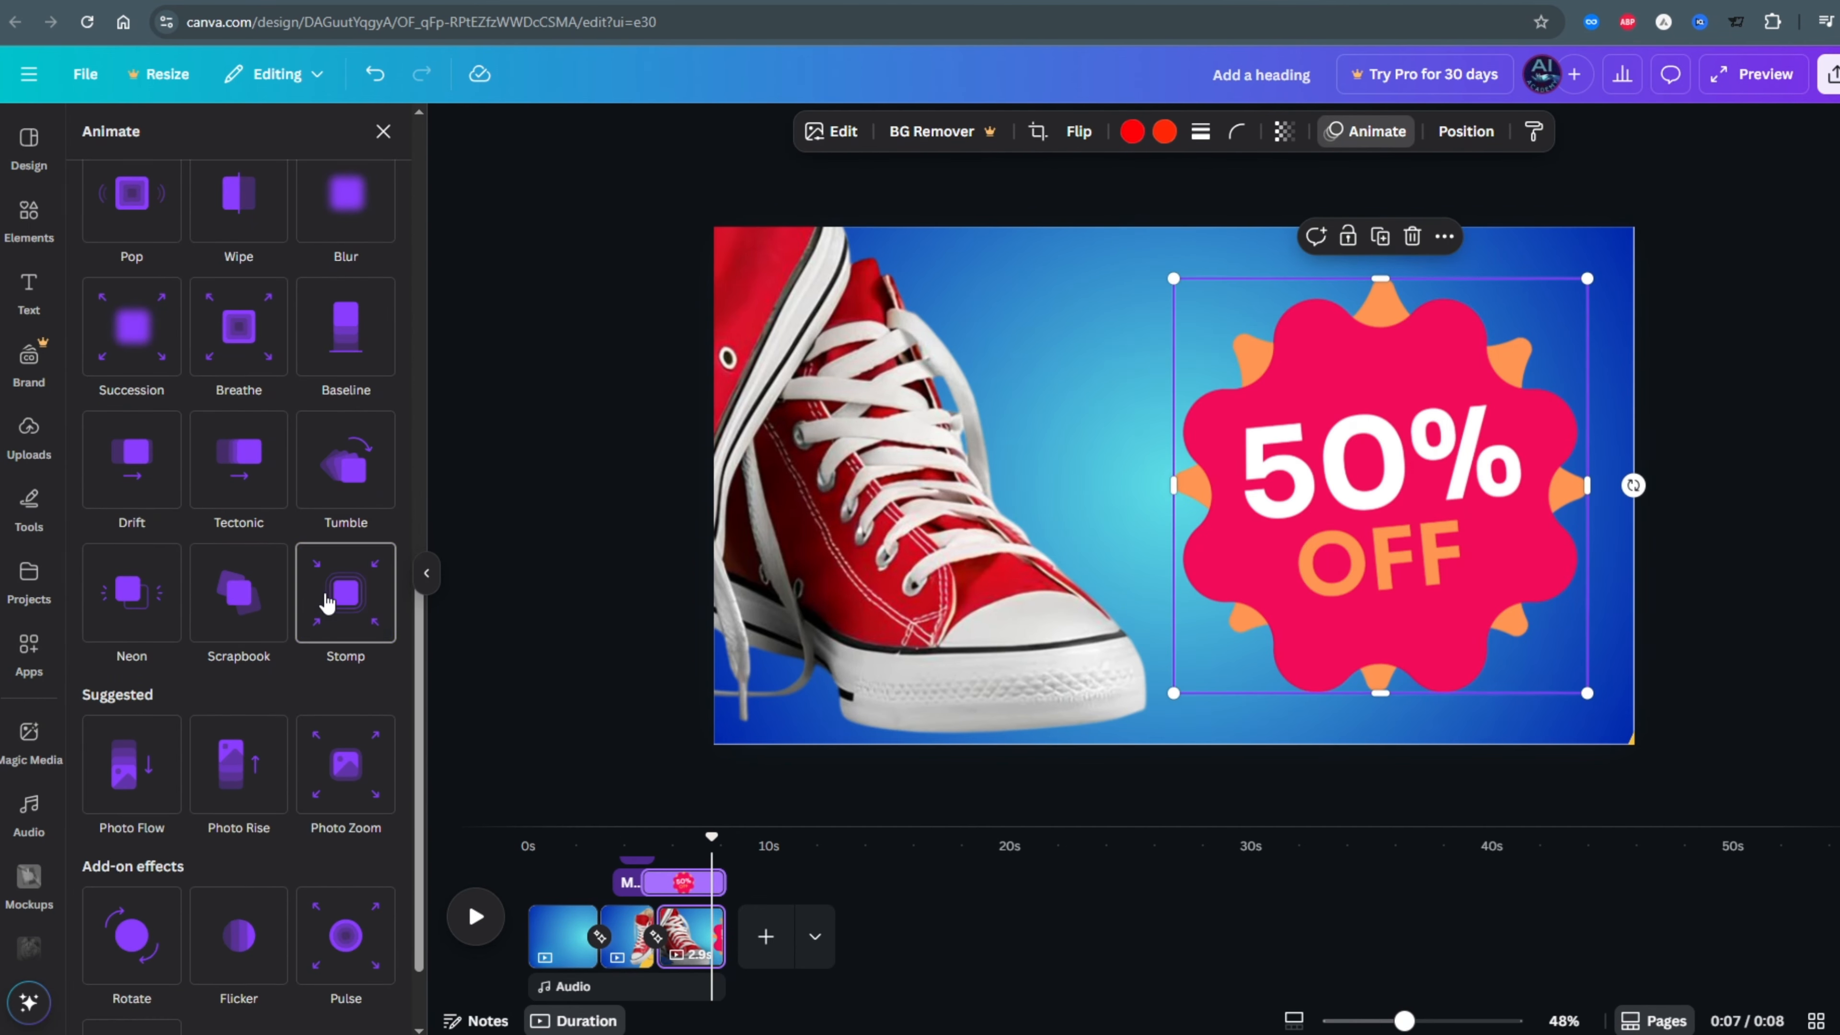
pyautogui.click(333, 601)
# Step: Delay the 50% OFF badge's start on the third page's timeline and play the video from the beginning
pyautogui.moveTo(653, 888); pyautogui.dragTo(629, 839)
pyautogui.click(468, 919)
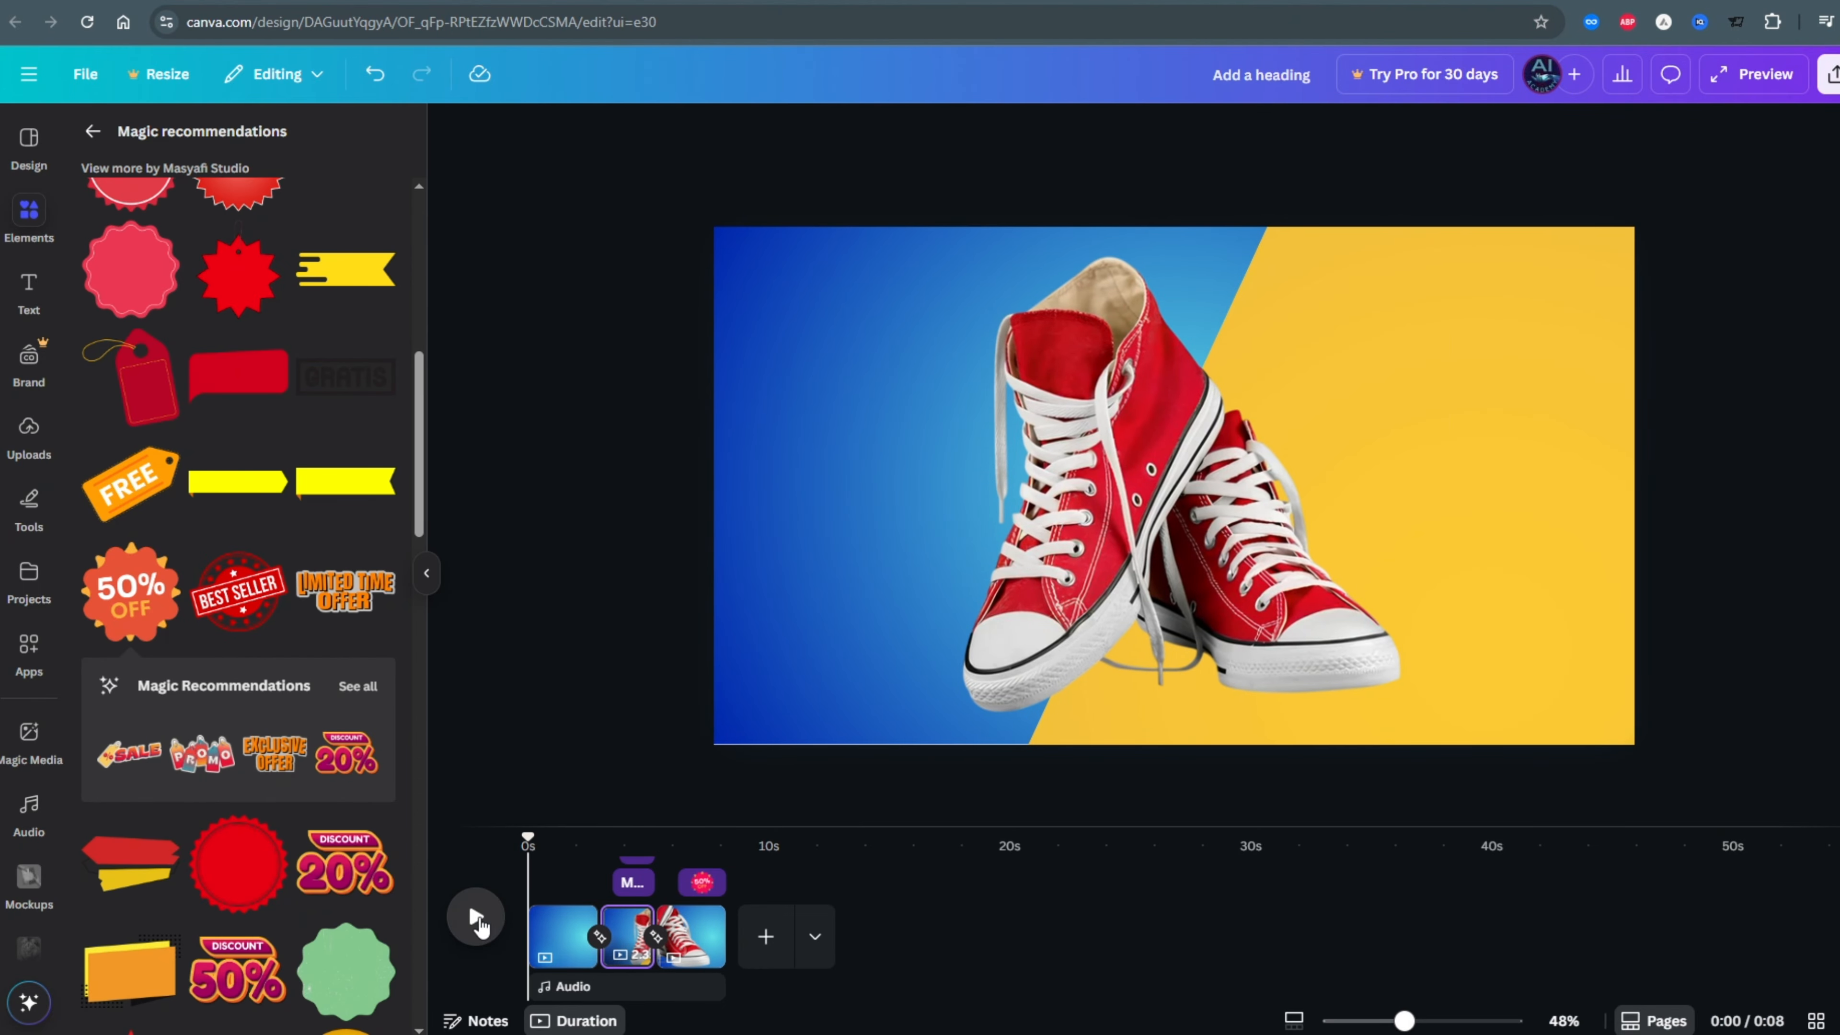
pyautogui.click(490, 925)
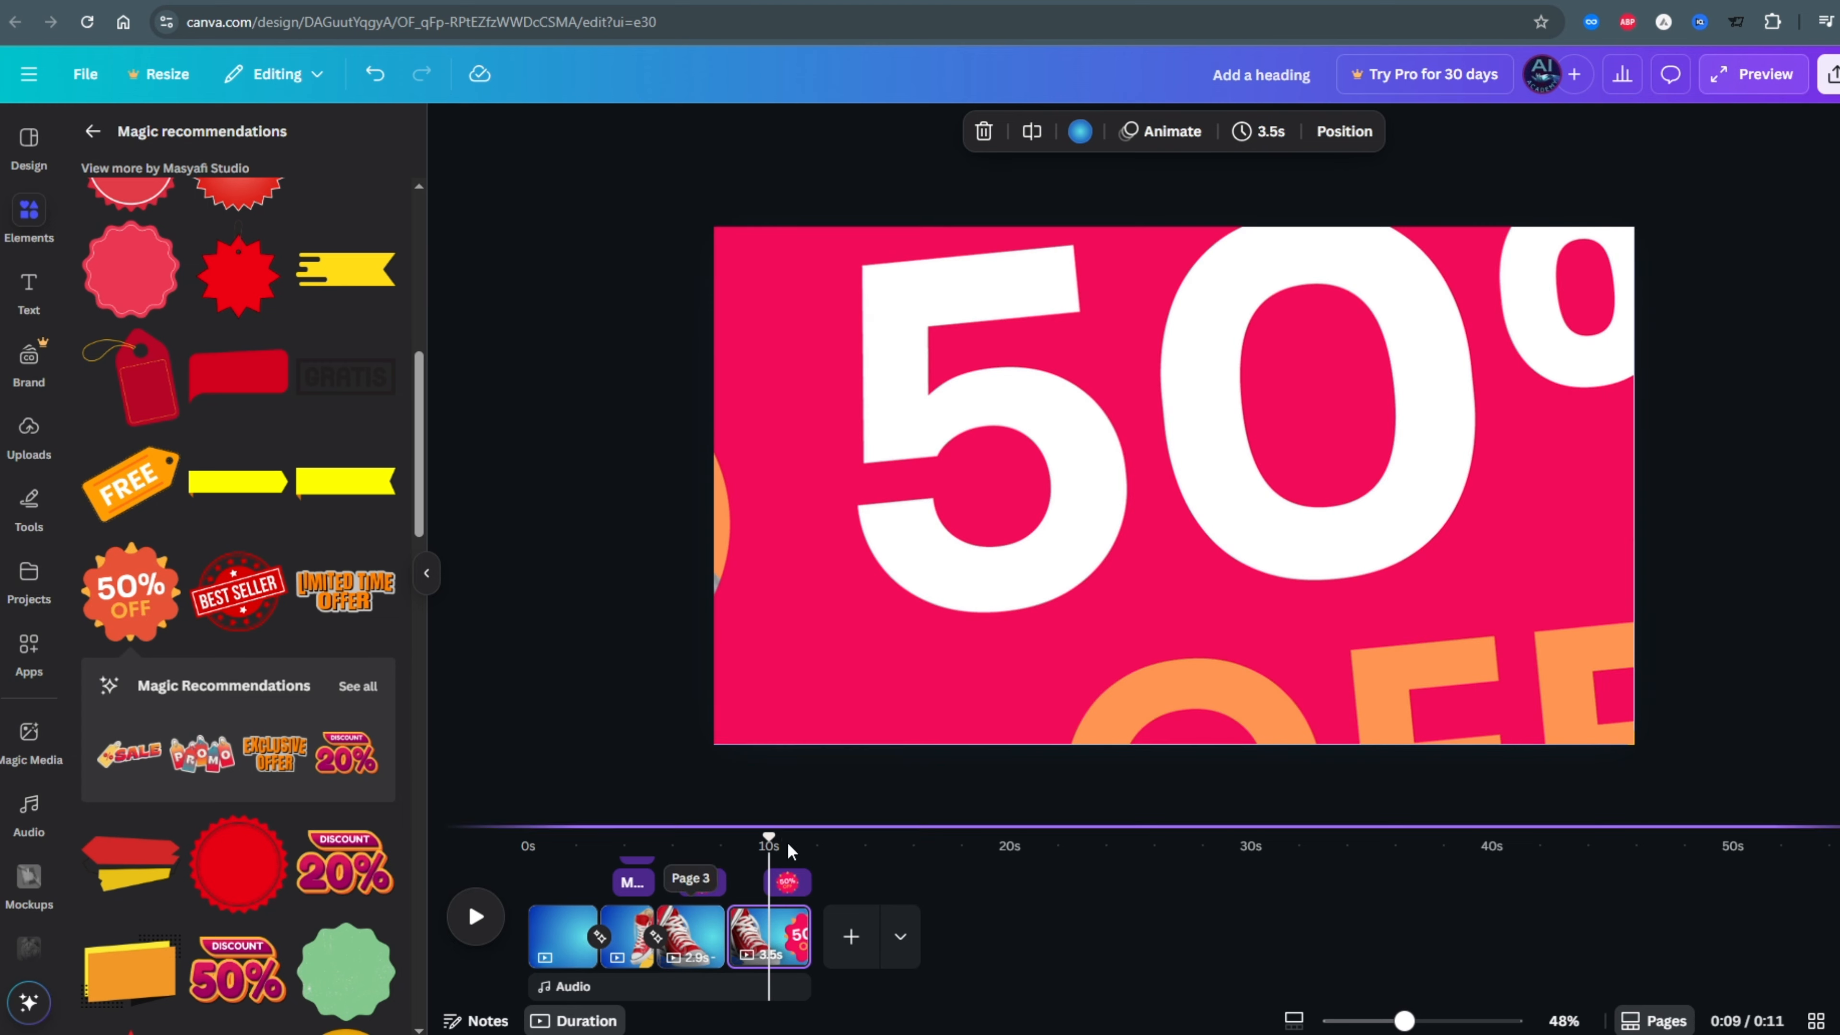
# Step: On the fourth page, shrink the 50% OFF badge and place it near the page's upper-right corner
pyautogui.click(1230, 648)
pyautogui.moveTo(1230, 647); pyautogui.dragTo(1381, 485)
pyautogui.moveTo(1541, 435); pyautogui.dragTo(1535, 415)
# Step: Shrink the sneakers on the fourth page so the whole pair fits, and place them on the left half
pyautogui.click(1065, 617)
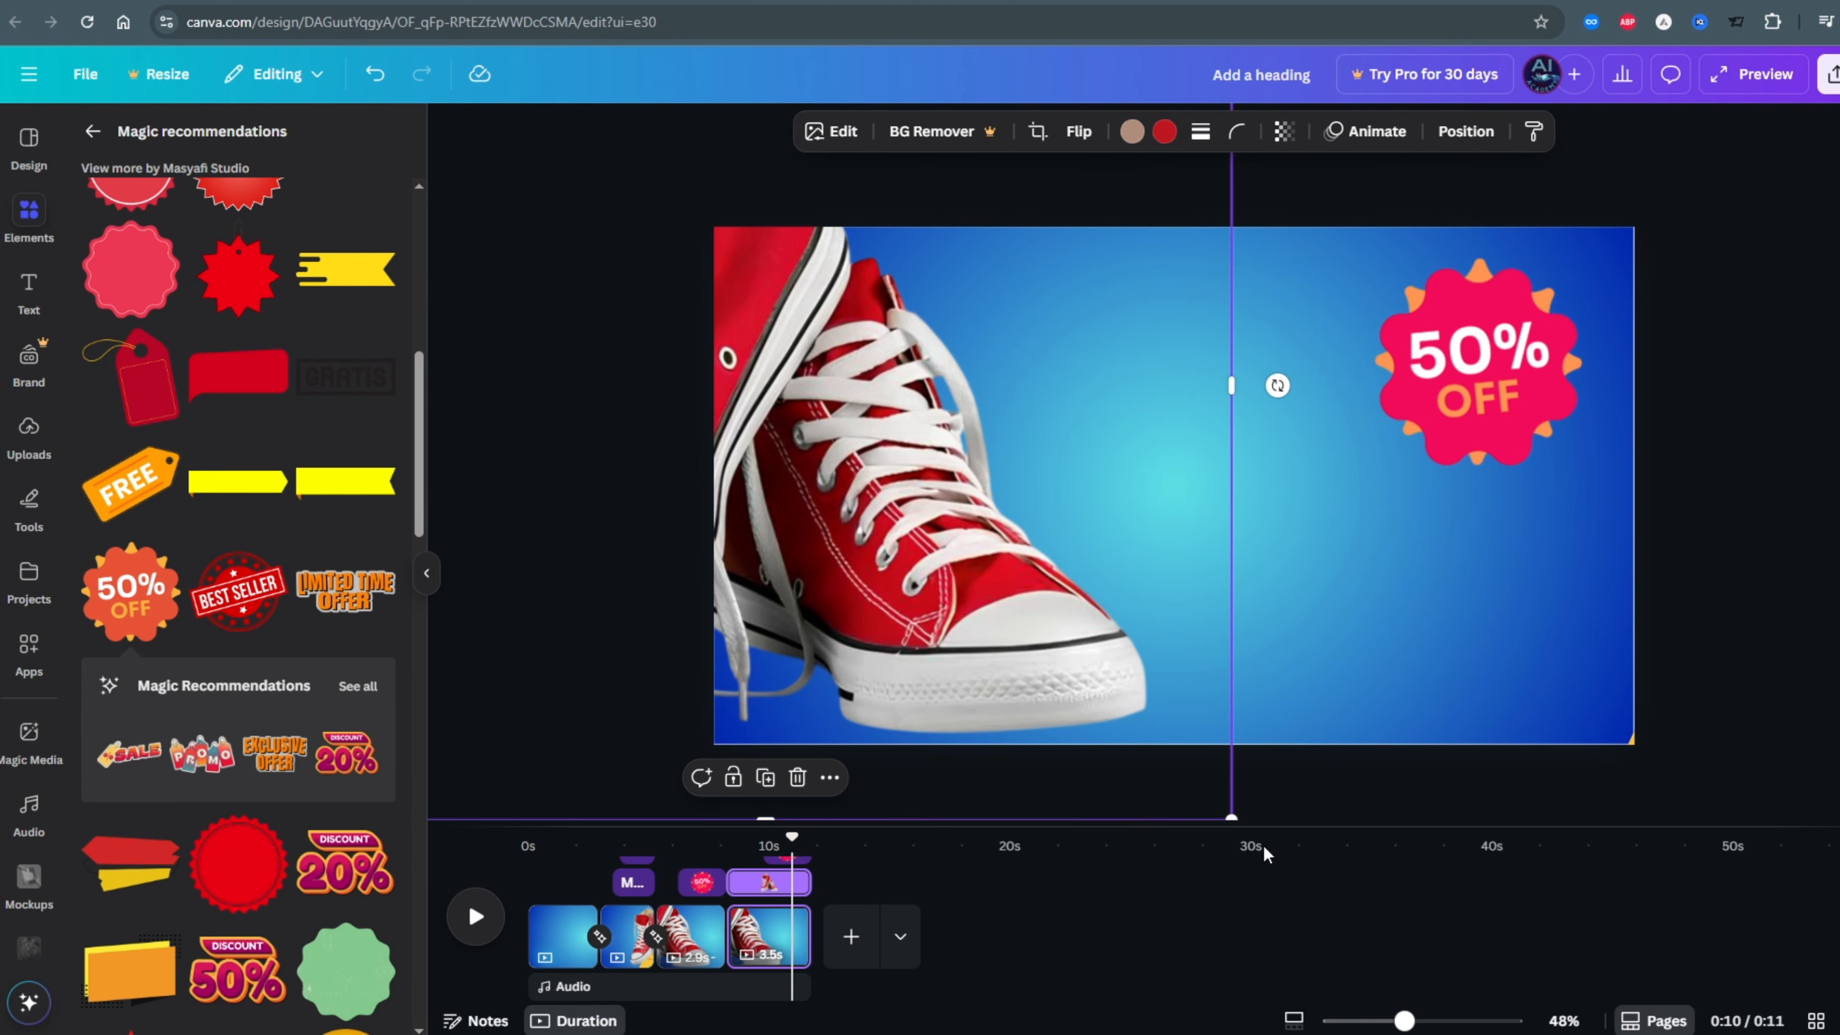
pyautogui.moveTo(1232, 818); pyautogui.dragTo(924, 456)
pyautogui.moveTo(776, 399); pyautogui.dragTo(1077, 613)
pyautogui.moveTo(1180, 704); pyautogui.dragTo(1101, 635)
pyautogui.moveTo(1014, 543); pyautogui.dragTo(1275, 615)
pyautogui.click(1594, 583)
pyautogui.moveTo(1159, 537); pyautogui.dragTo(996, 558)
pyautogui.moveTo(1212, 730); pyautogui.dragTo(1125, 649)
pyautogui.click(1246, 573)
# Step: Search the elements for "circle grunge stamp" and add a yellow grunge circle to the fourth page
pyautogui.click(29, 217)
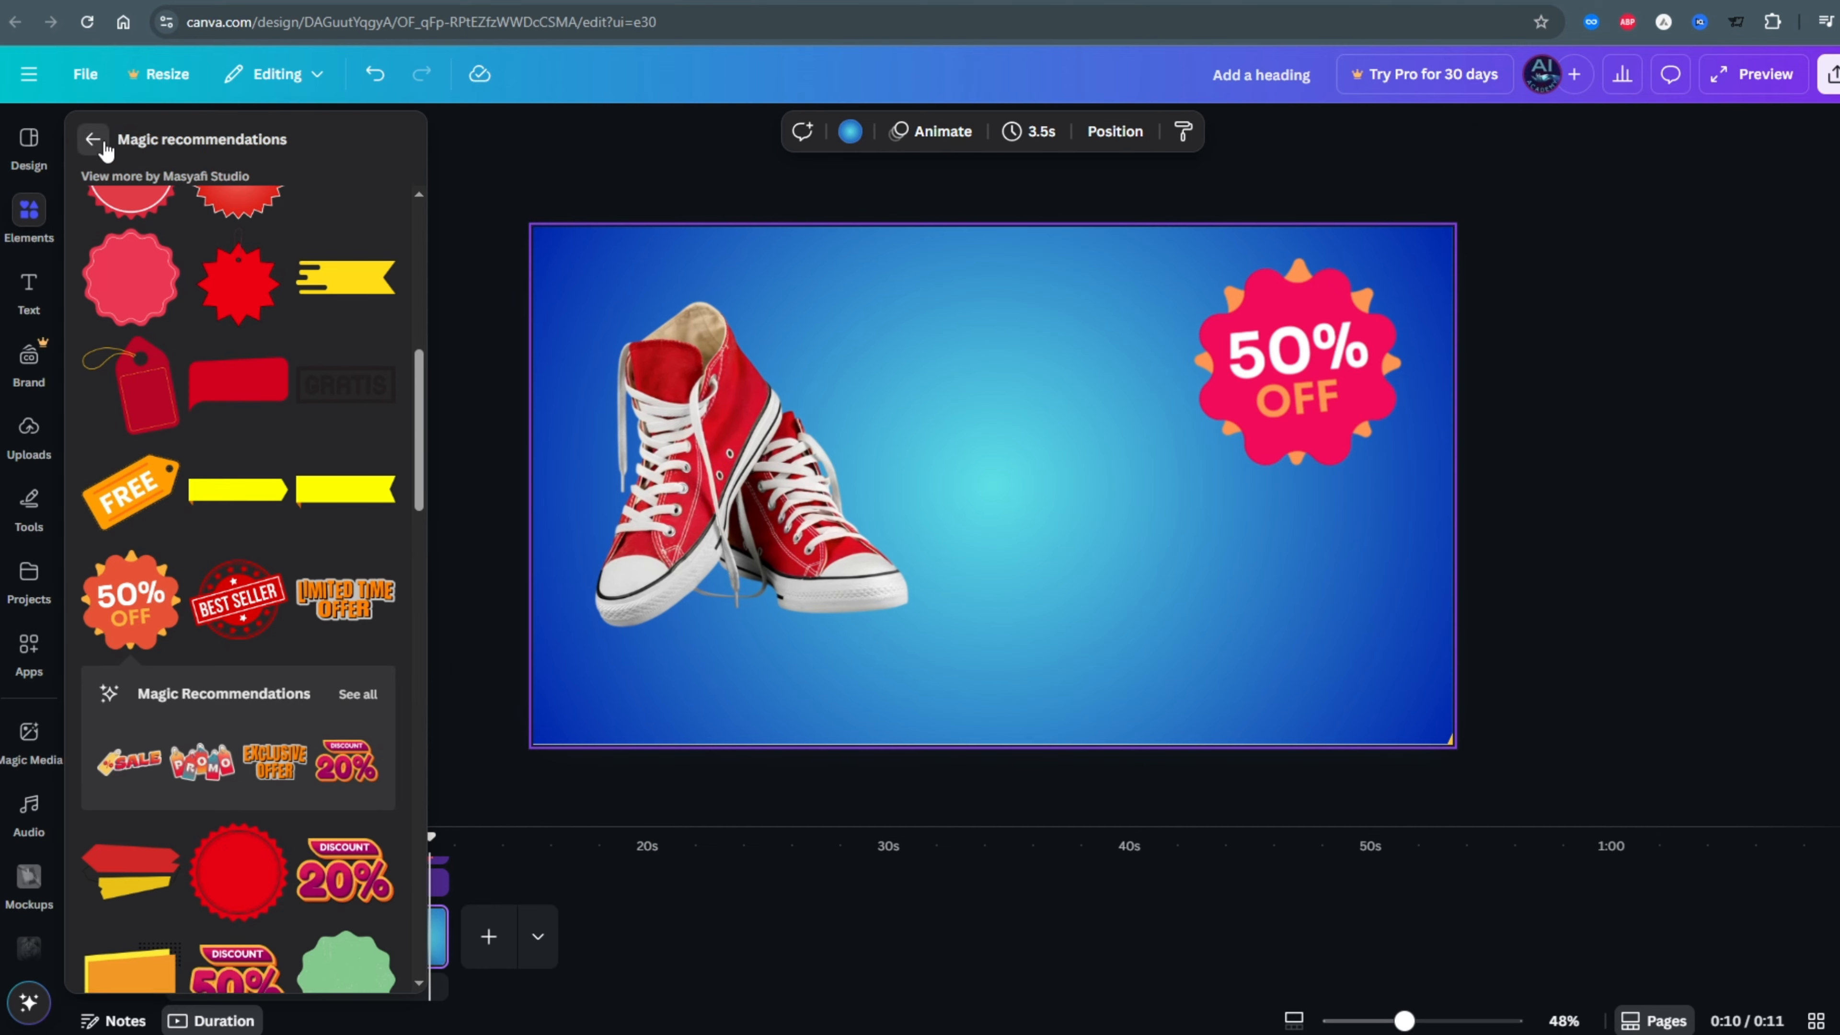
pyautogui.click(95, 133)
pyautogui.click(238, 150)
pyautogui.write('circle grun')
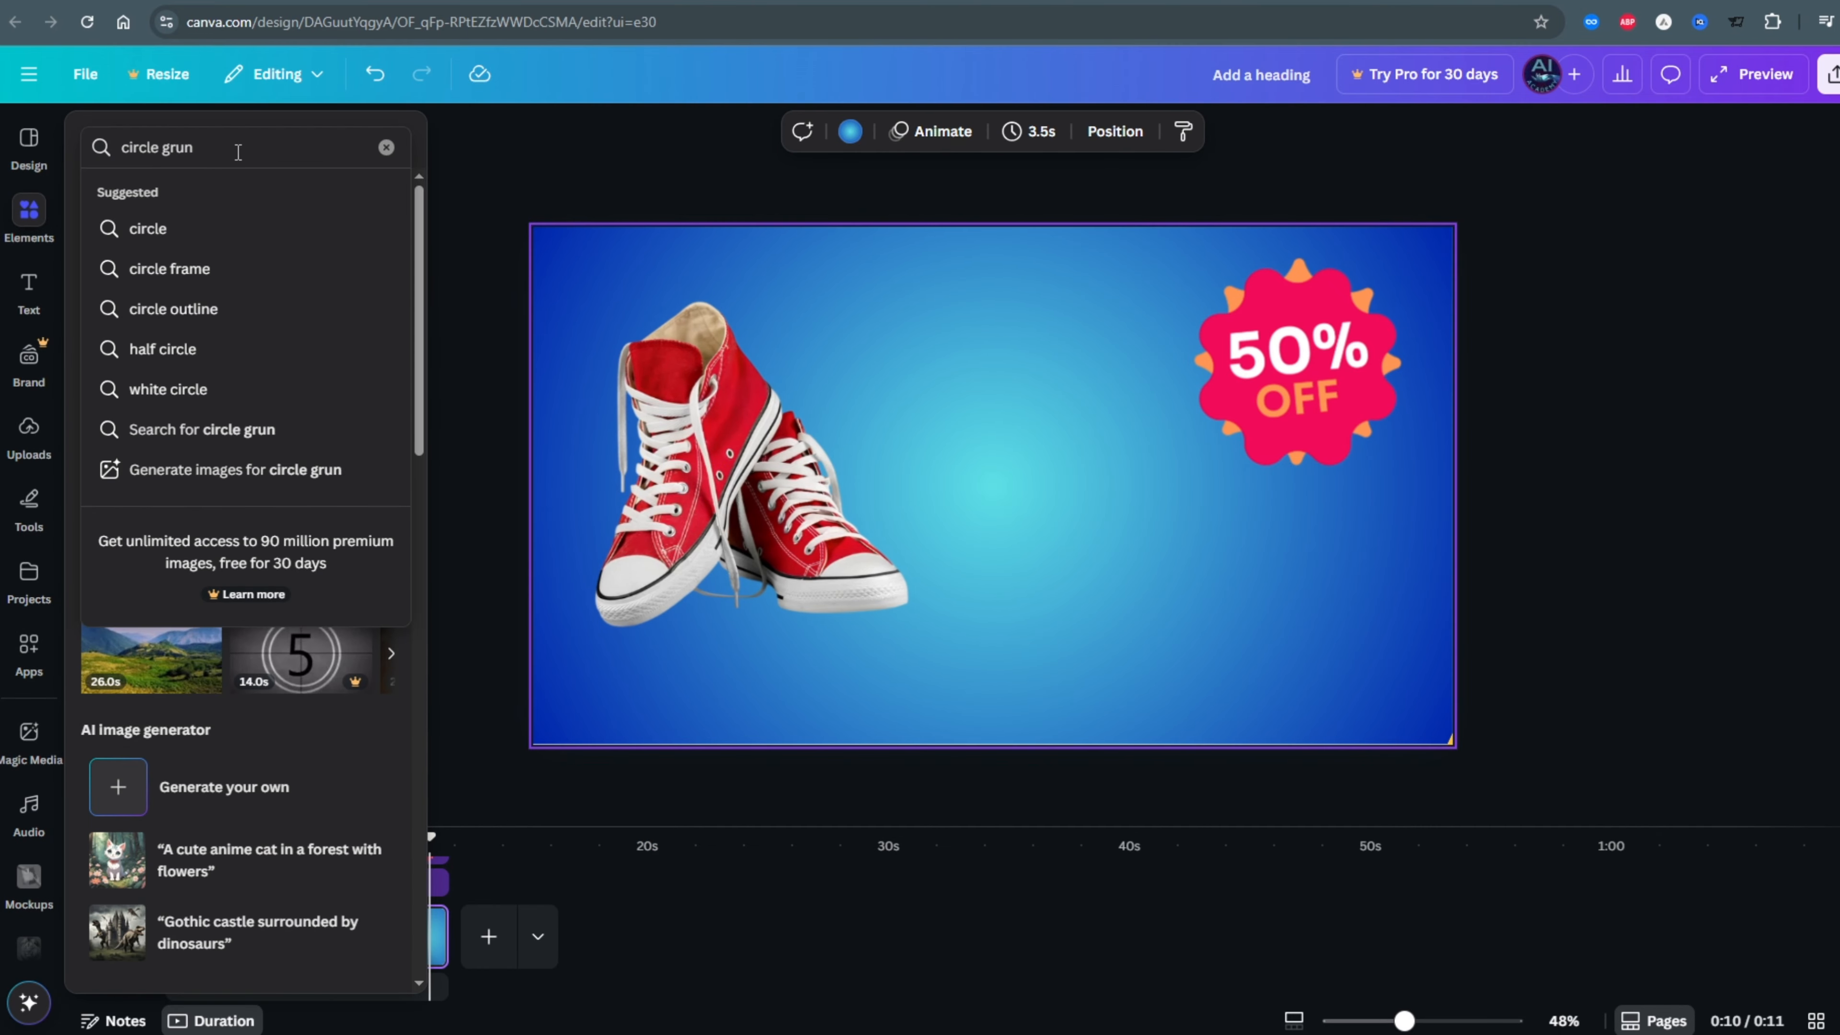
pyautogui.write('ge stamp')
pyautogui.press('Return')
pyautogui.click(362, 401)
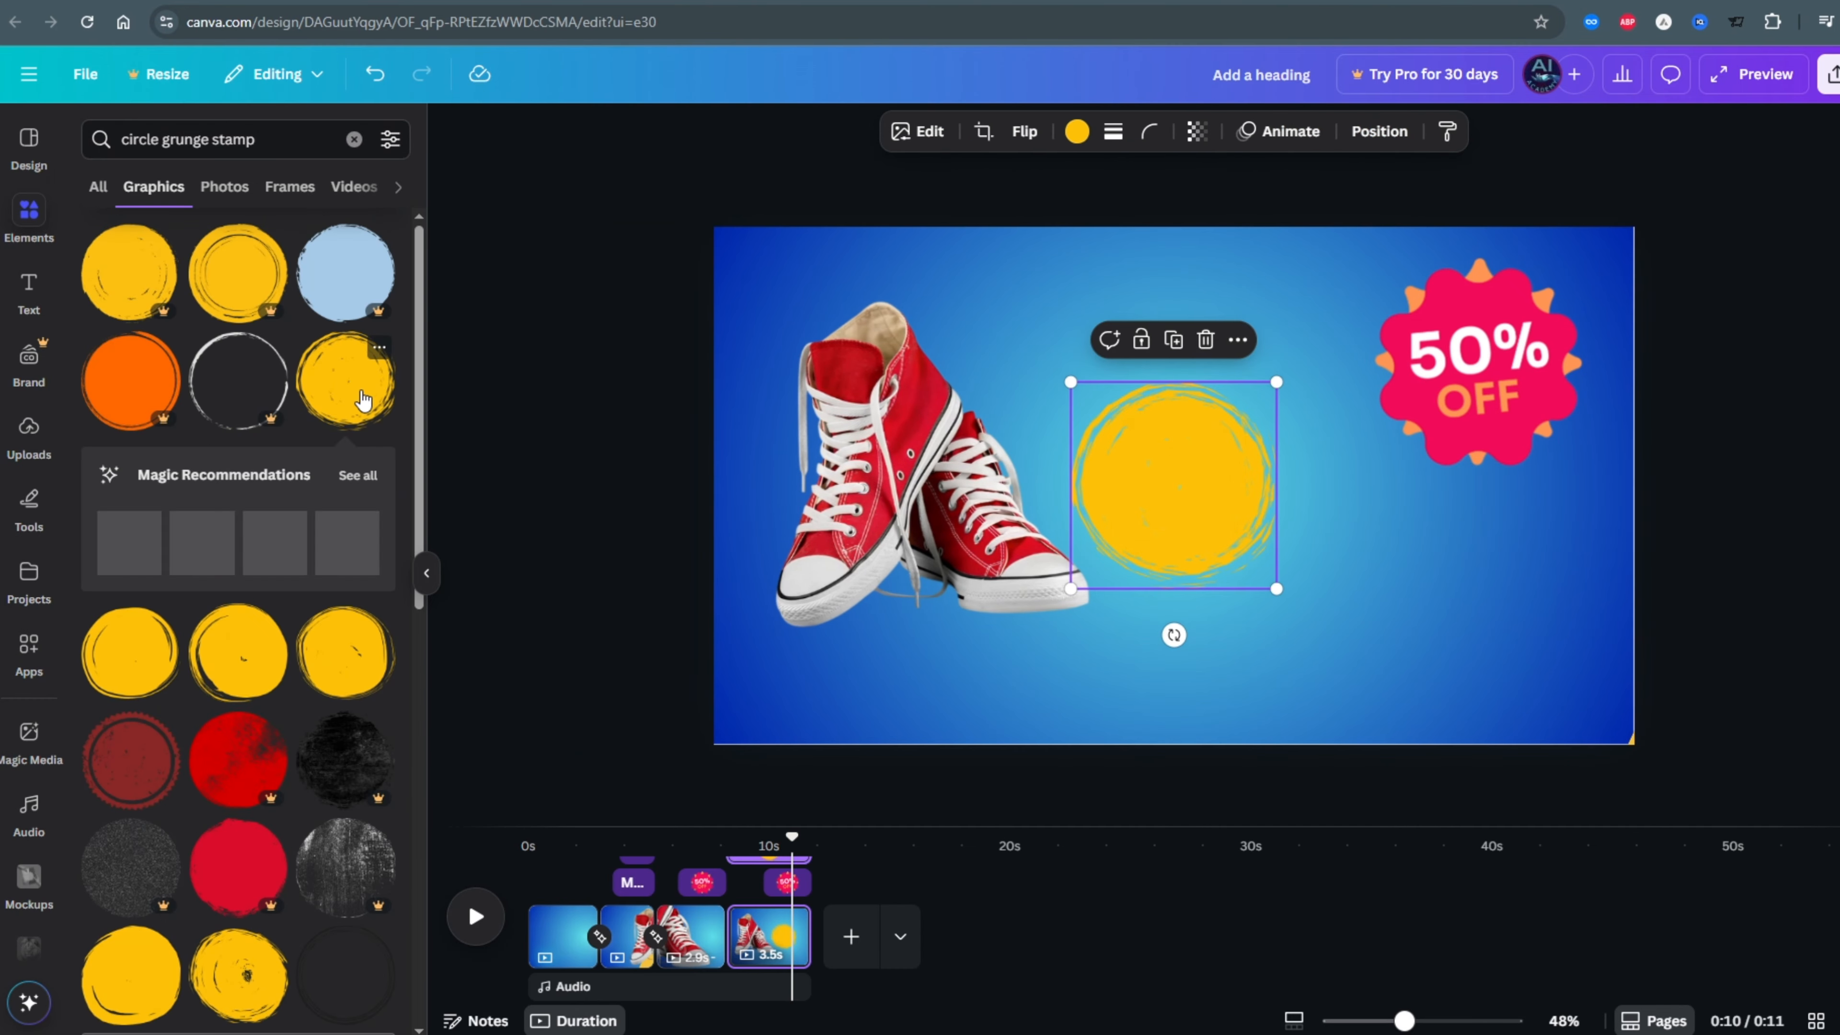
# Step: Enlarge the yellow circle half off the page's left edge behind the sneakers, and shift the sneakers slightly left
pyautogui.moveTo(1077, 587); pyautogui.dragTo(742, 862)
pyautogui.moveTo(1035, 554); pyautogui.dragTo(731, 387)
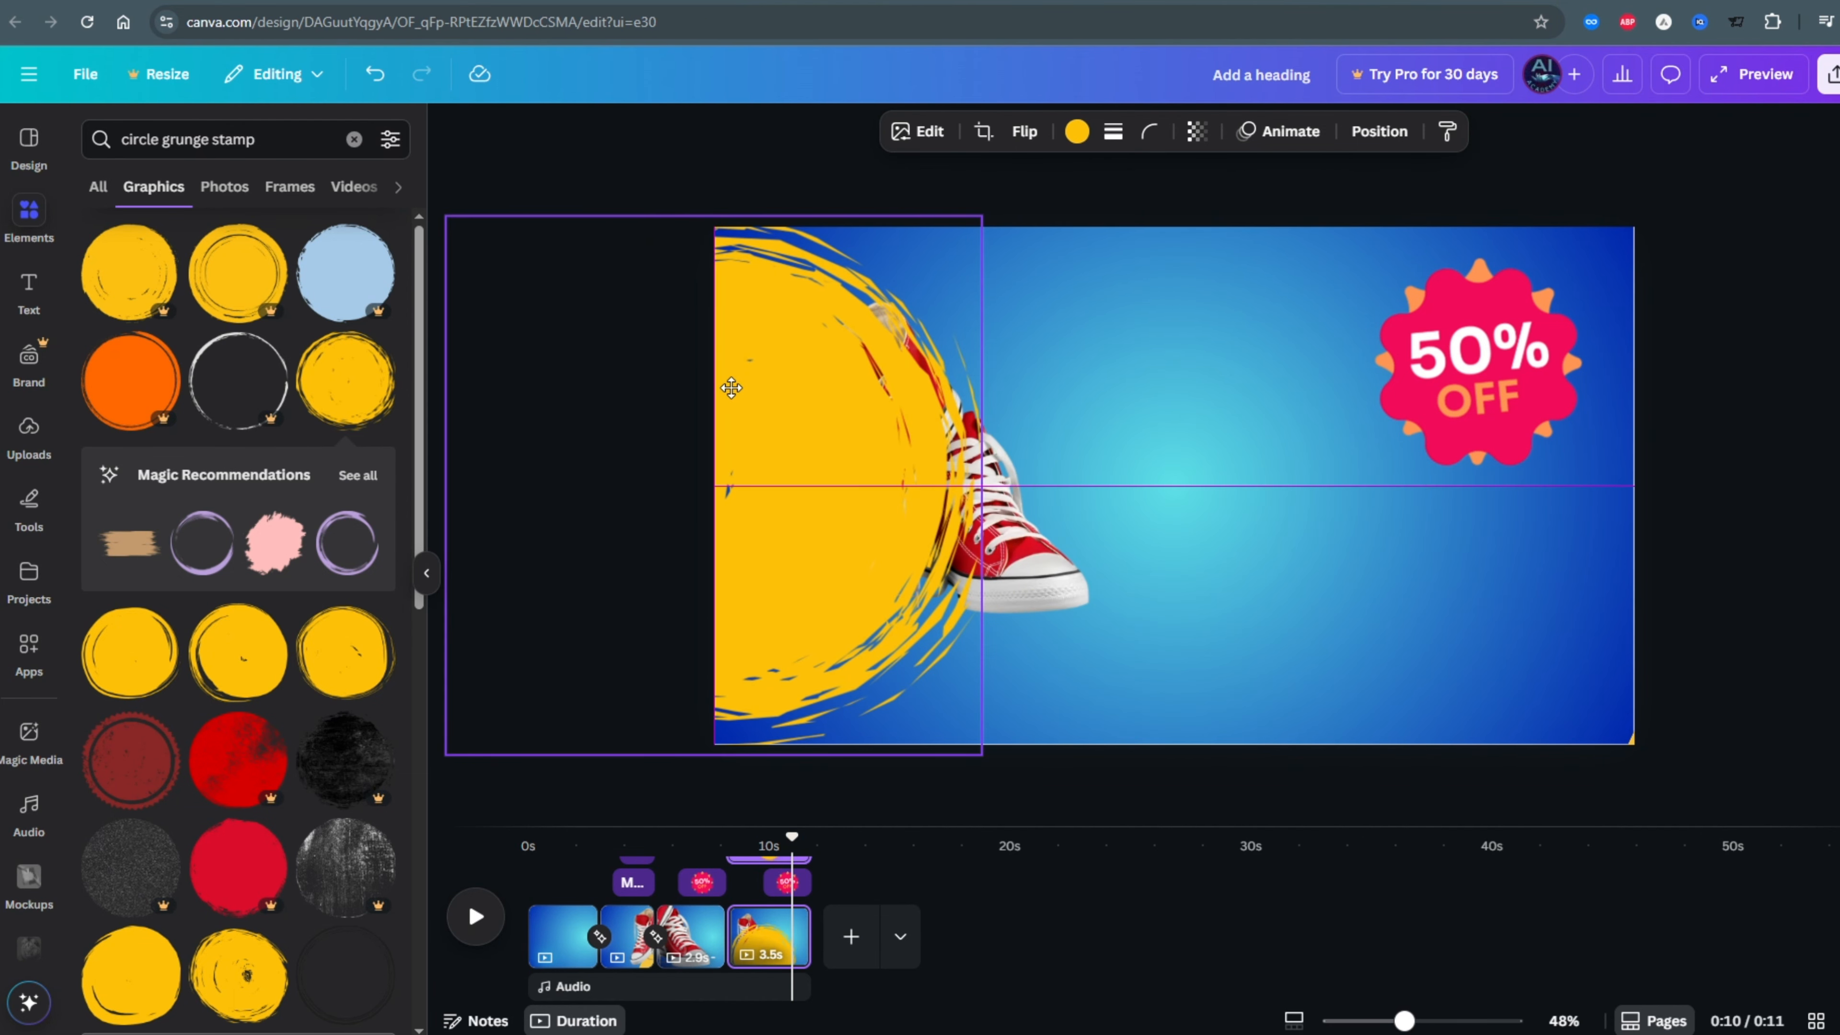
pyautogui.rightClick(796, 395)
pyautogui.moveTo(877, 638)
pyautogui.click(1230, 704)
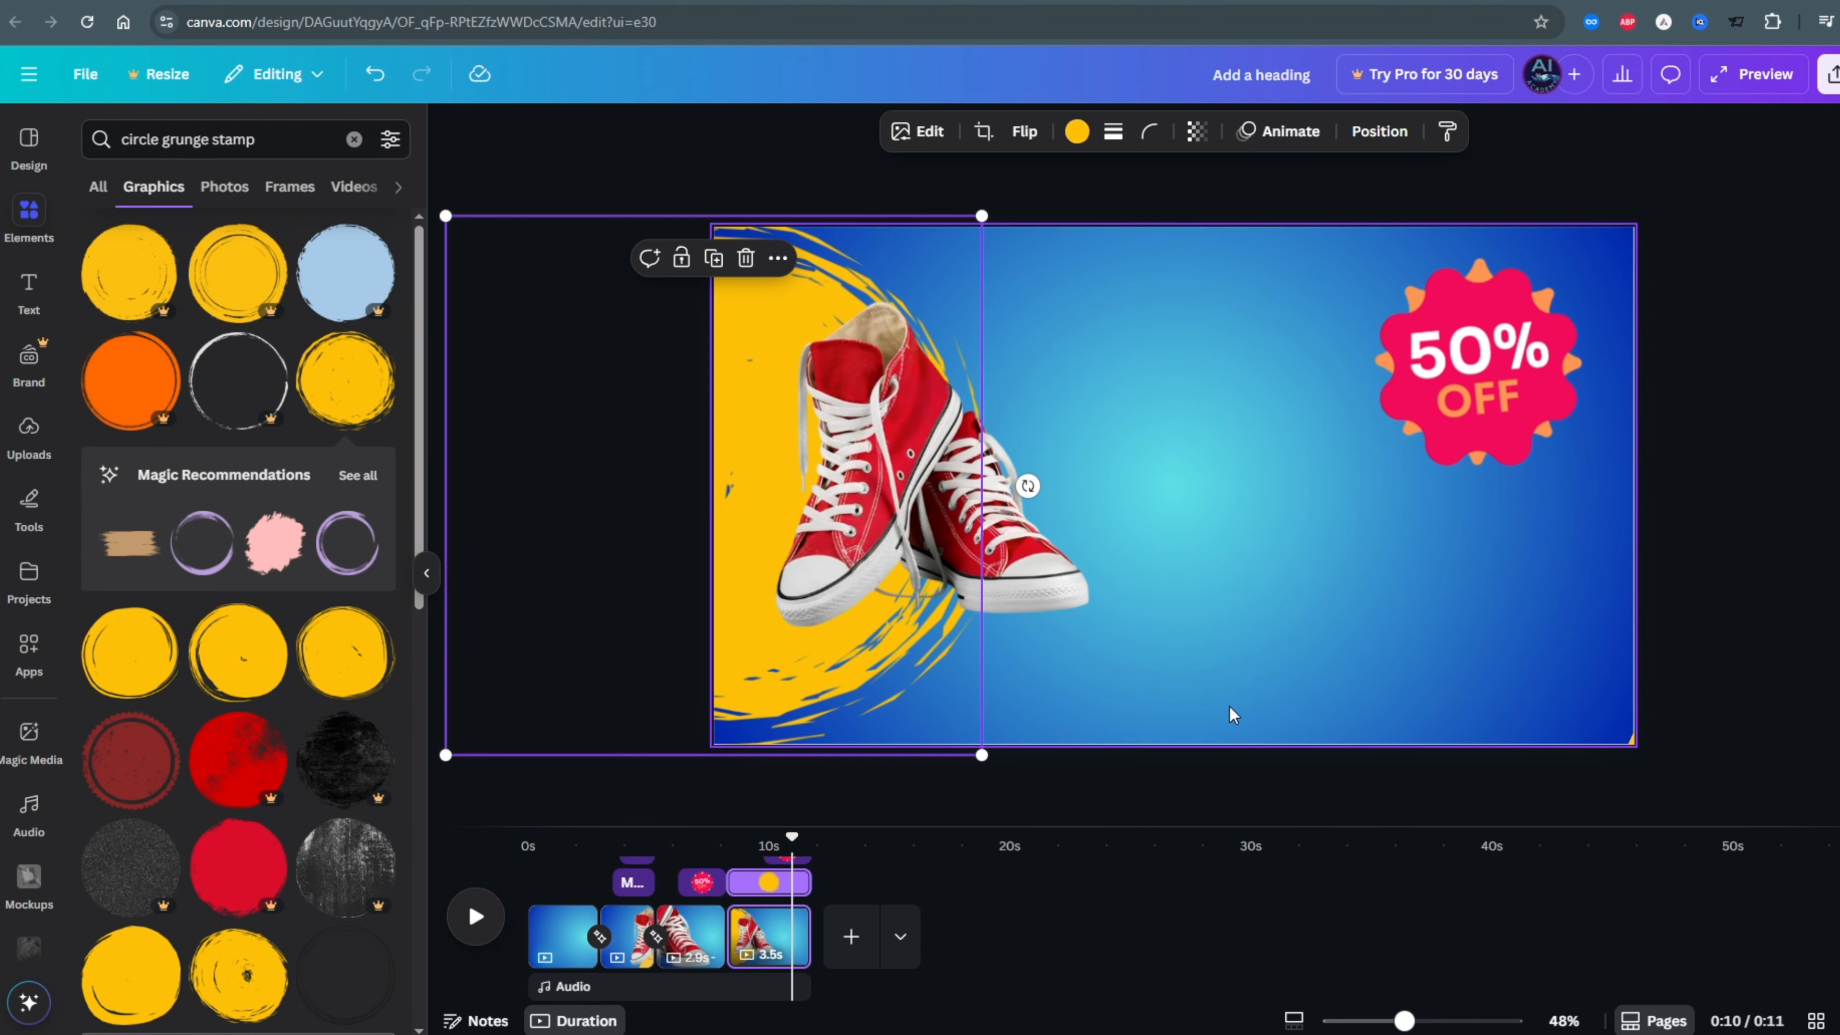
pyautogui.click(1376, 622)
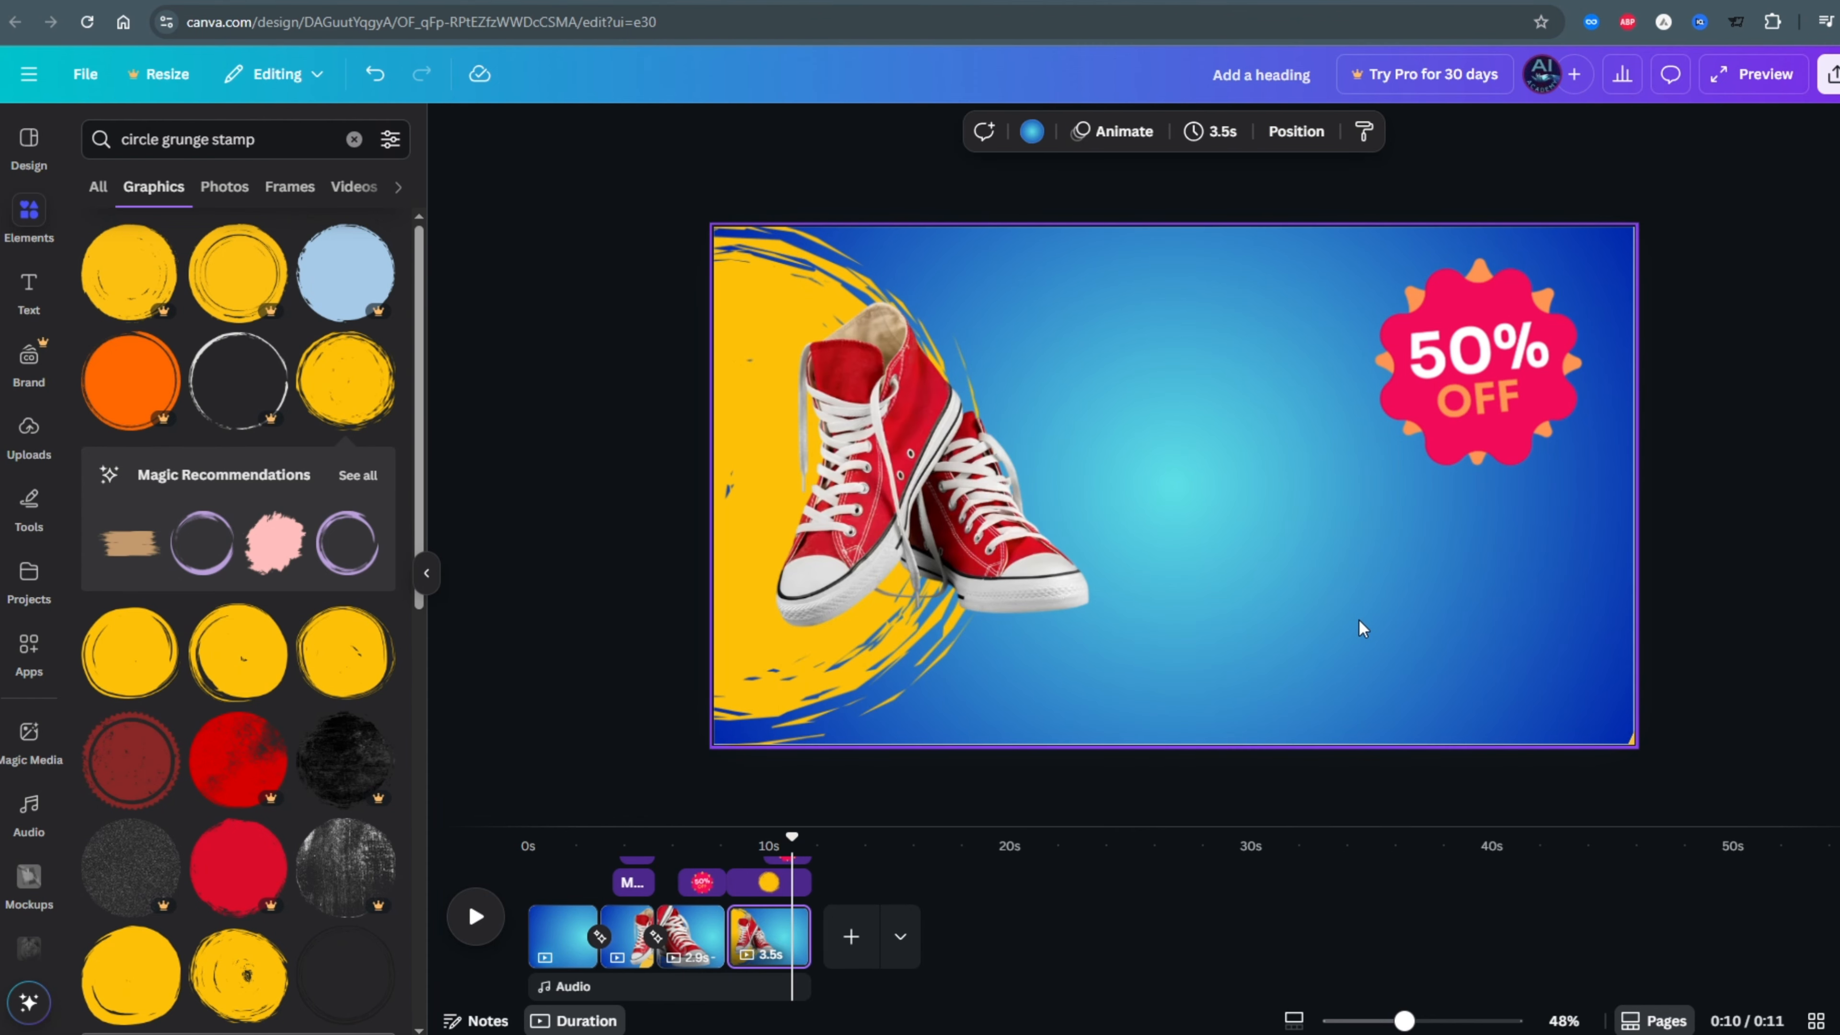
pyautogui.moveTo(915, 506); pyautogui.dragTo(870, 504)
# Step: Add a text reading "get special offer now!" to the fourth page and narrow its text box
pyautogui.write('t')
pyautogui.write('get sp')
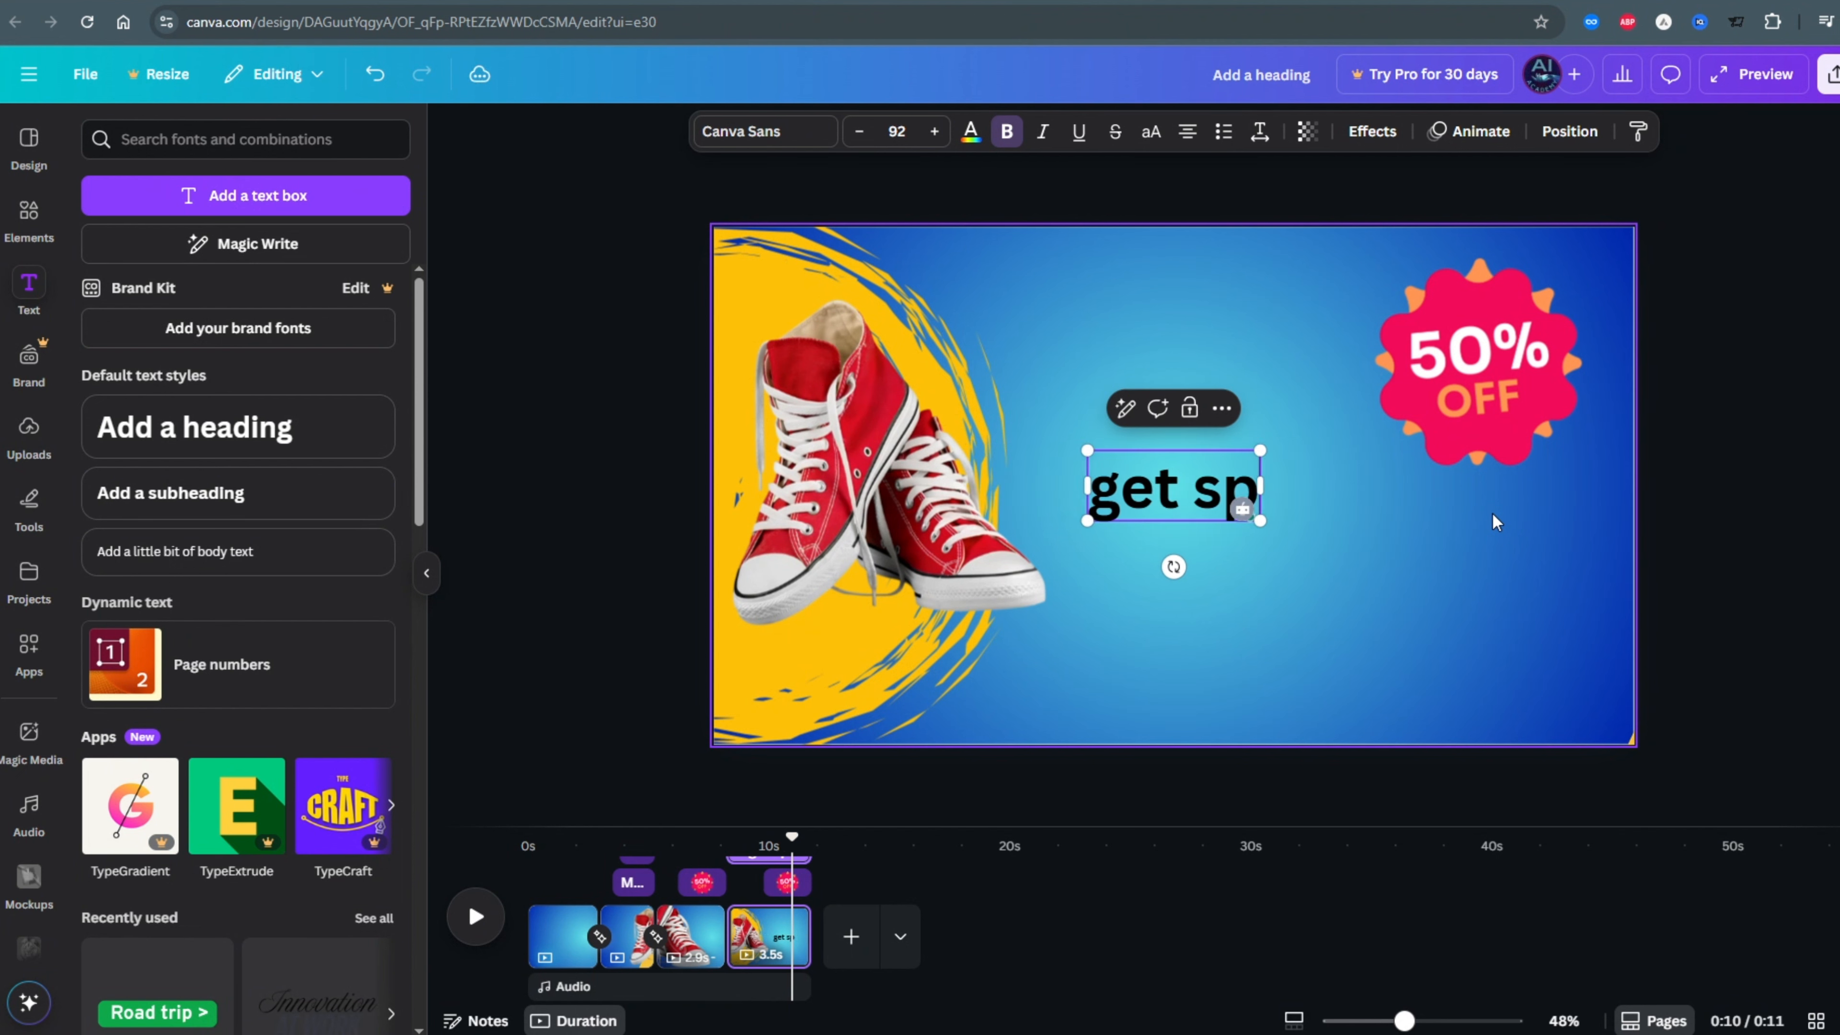
pyautogui.write('ecial offer now!')
pyautogui.moveTo(1481, 487); pyautogui.dragTo(1365, 485)
pyautogui.click(1420, 521)
# Step: Move the offer text to the right of the sneakers and correct its wording to "Get a Special Offer Now!"
pyautogui.click(1115, 511)
pyautogui.moveTo(1160, 508); pyautogui.dragTo(1296, 503)
pyautogui.click(1086, 594)
pyautogui.moveTo(1231, 511)
pyautogui.click(1220, 585)
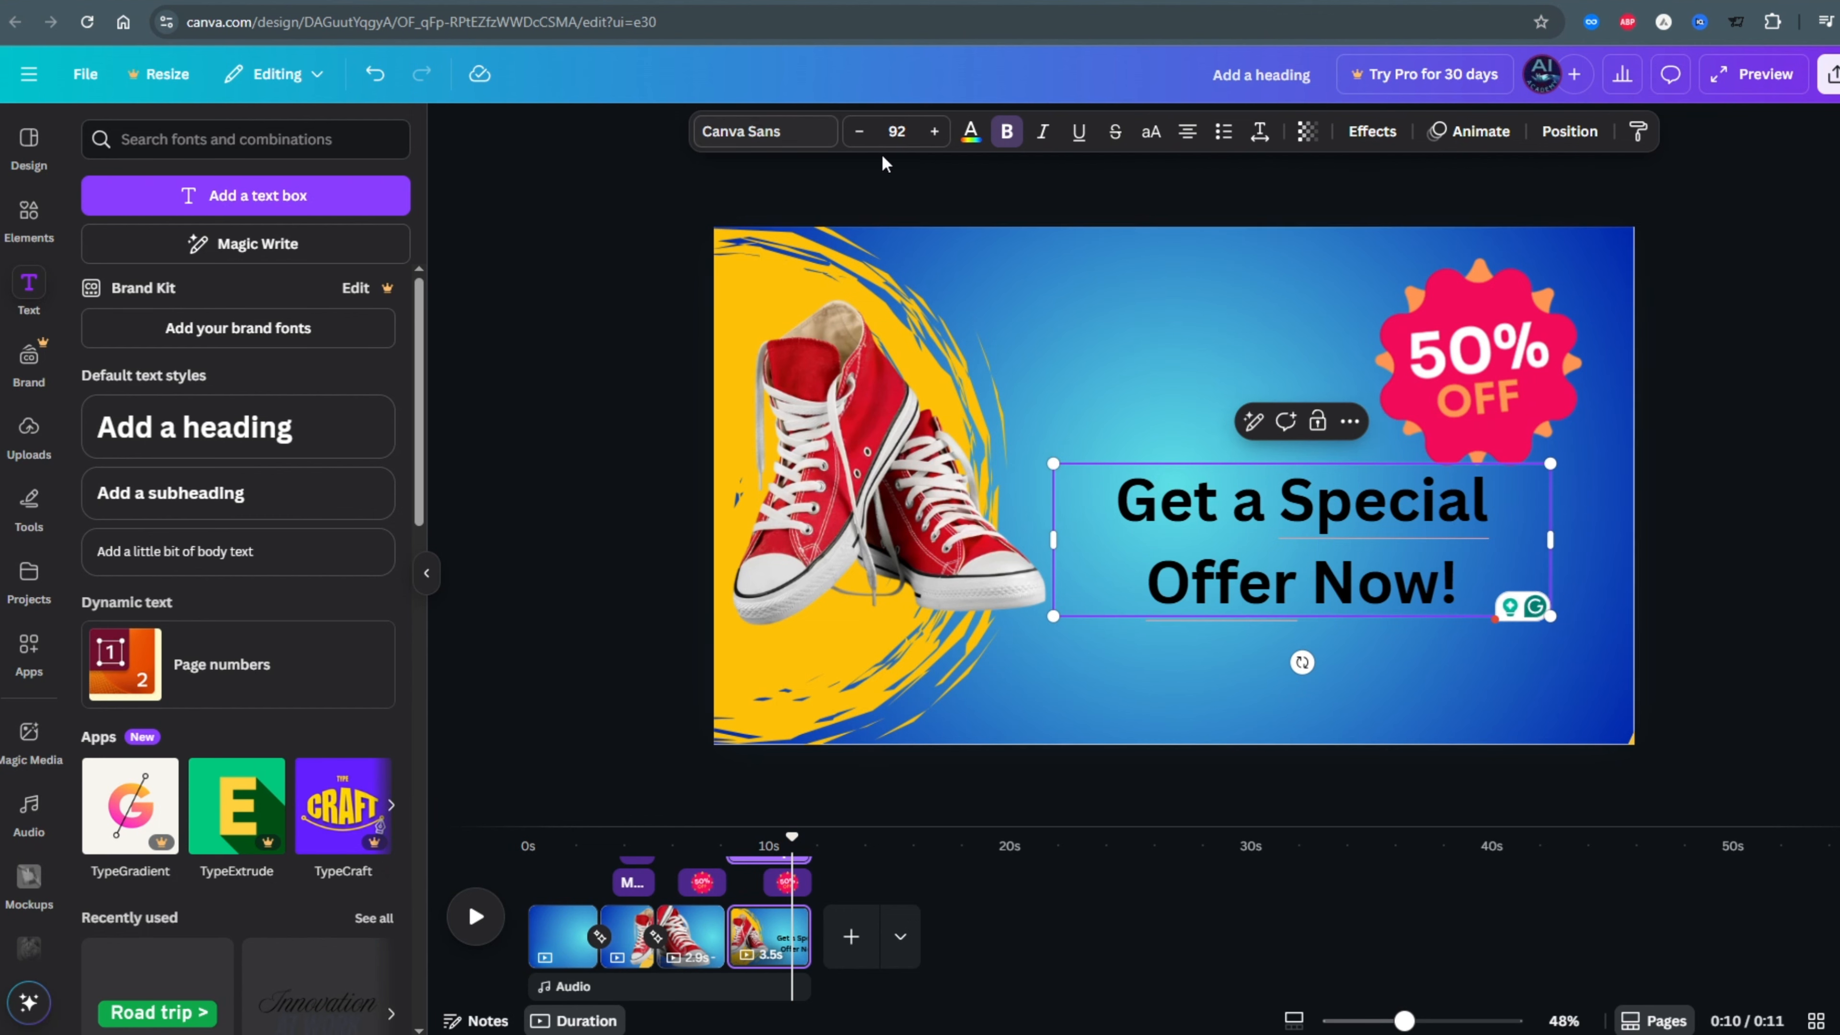
# Step: Recolor the offer text white and set its font to Glacial Indifference
pyautogui.click(971, 131)
pyautogui.click(149, 319)
pyautogui.click(765, 131)
pyautogui.click(241, 232)
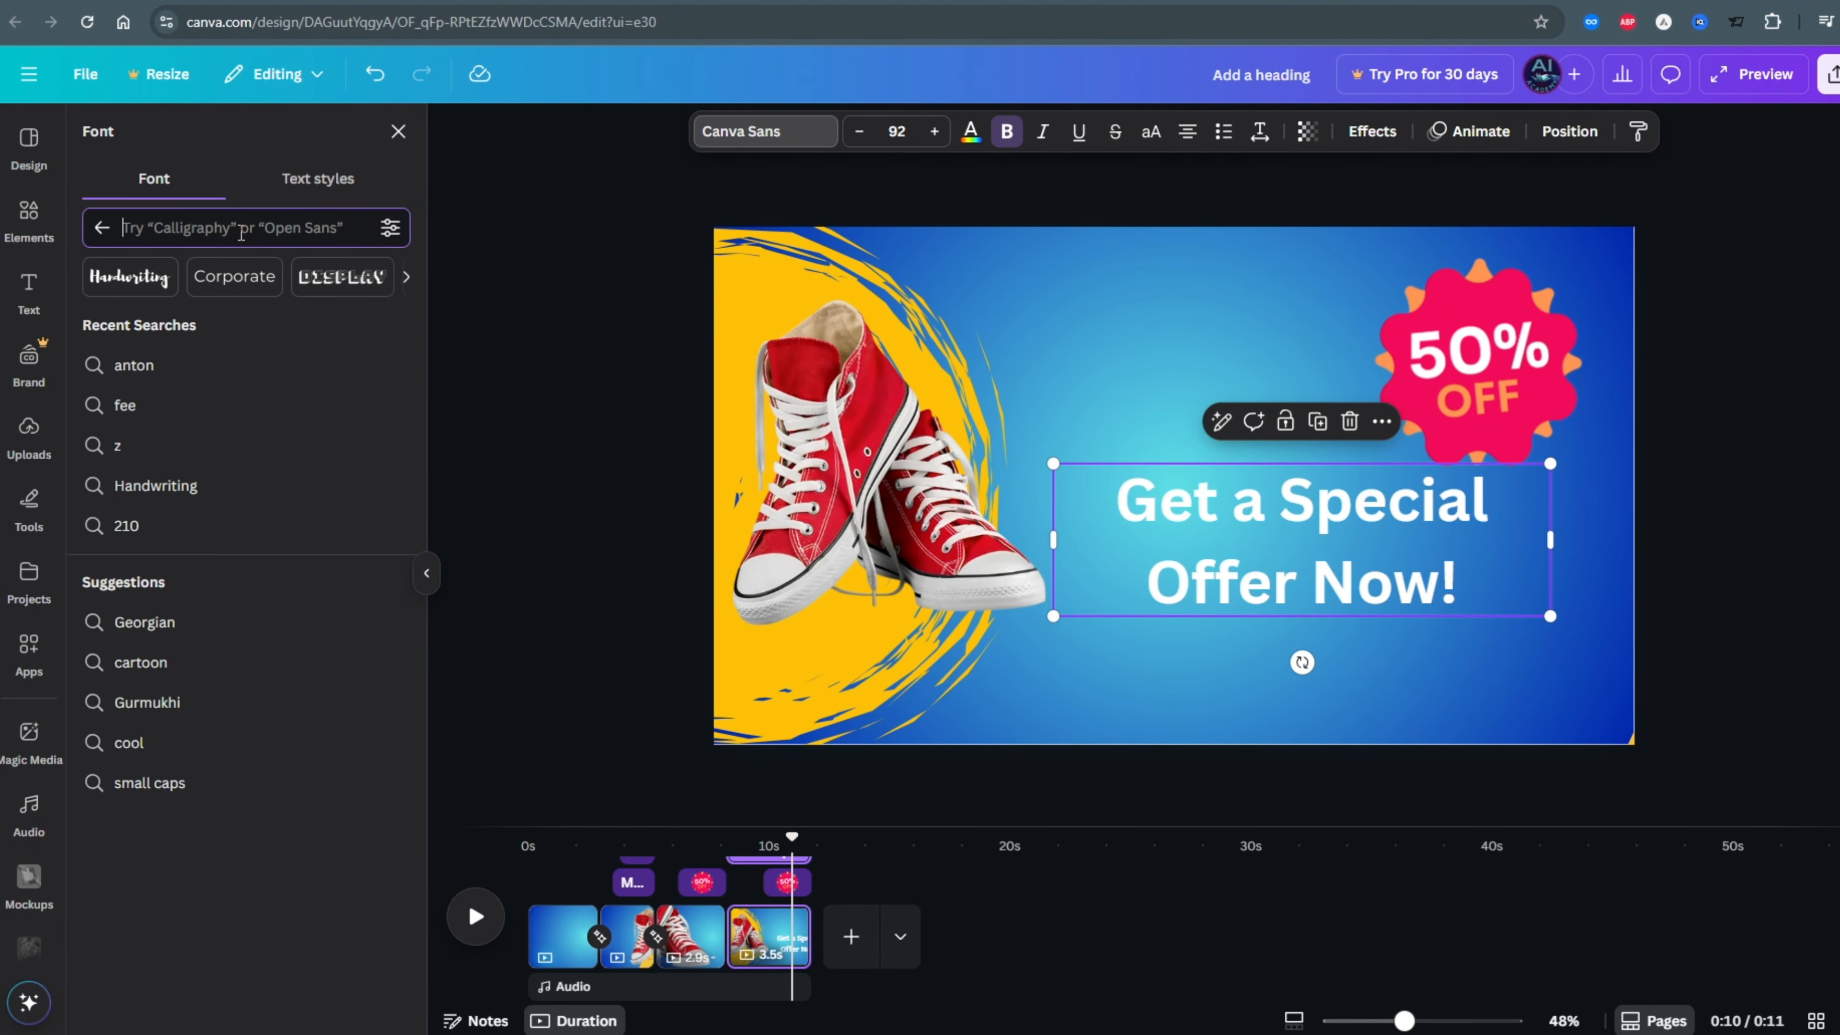
pyautogui.write('glad')
pyautogui.write('ia')
pyautogui.click(187, 324)
# Step: Color only the word "Offer" in the heading yellow
pyautogui.click(1457, 500)
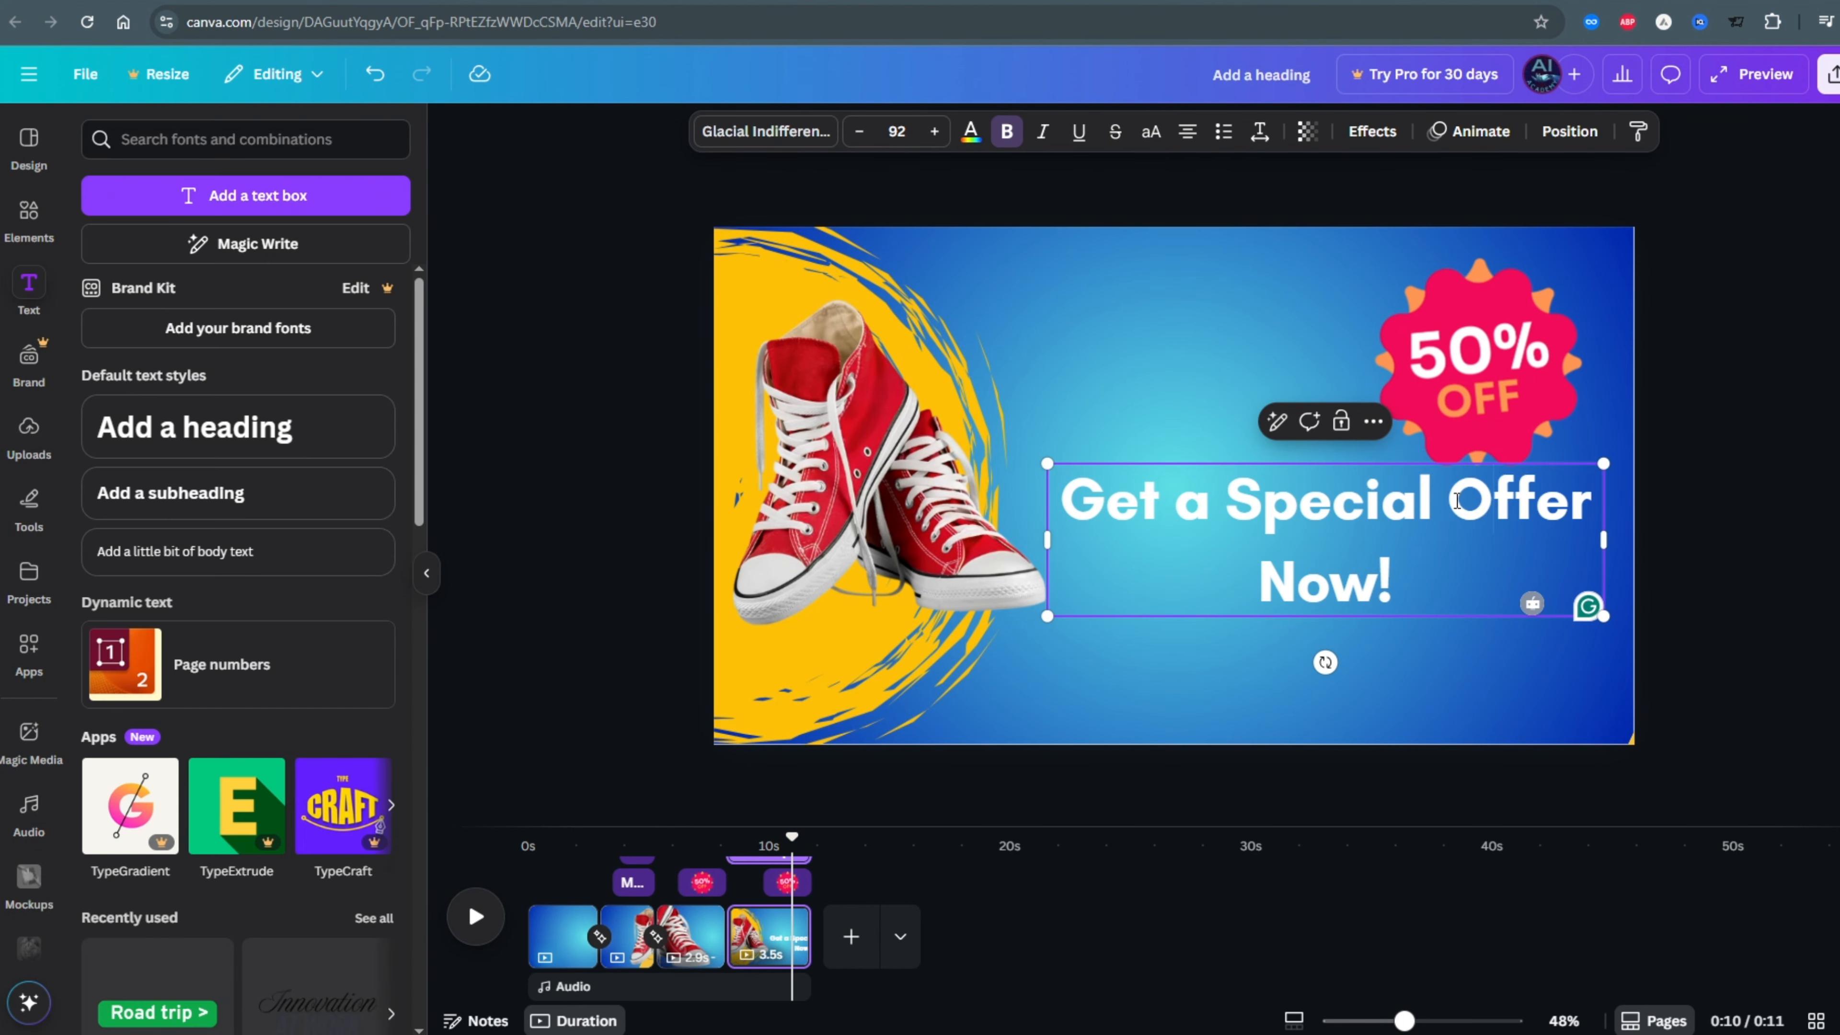
pyautogui.click(971, 132)
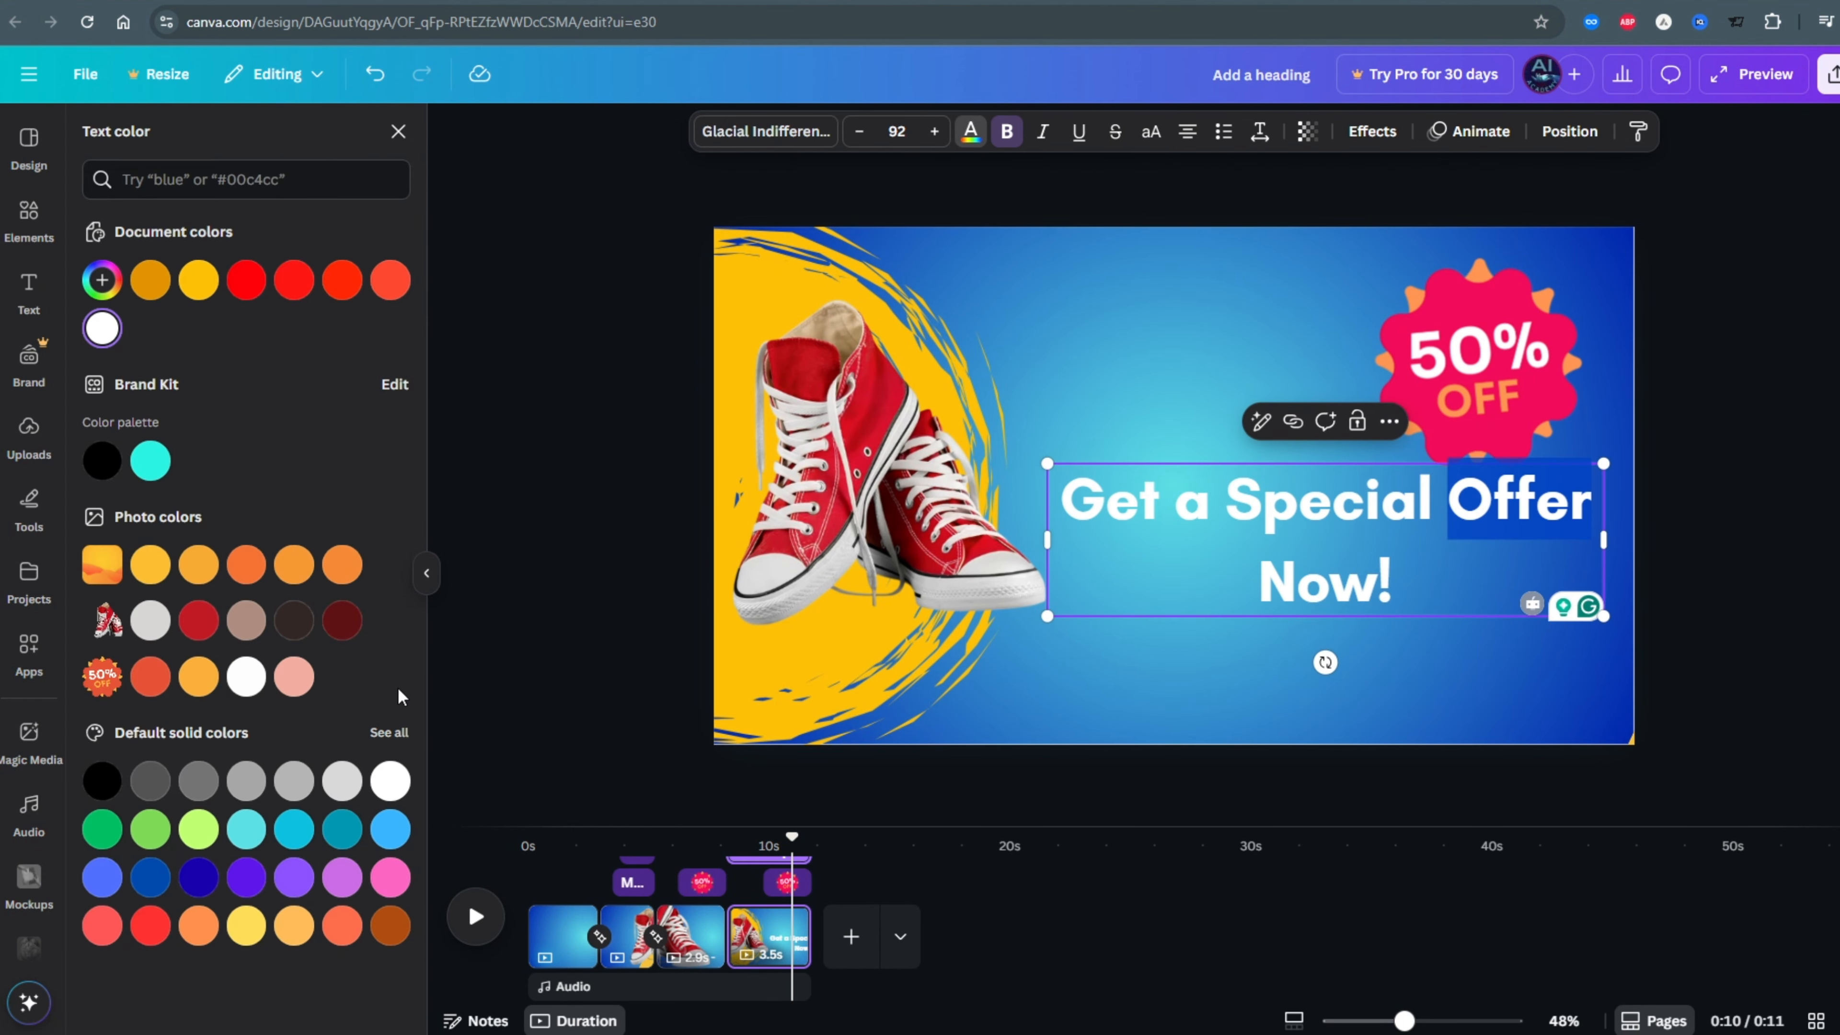
pyautogui.click(1182, 740)
# Step: Give the offer heading a soft shadow text effect and increase the effect's strength
pyautogui.click(1232, 502)
pyautogui.click(1372, 131)
pyautogui.click(355, 253)
pyautogui.moveTo(179, 382); pyautogui.dragTo(274, 382)
# Step: Apply the Burst animation on enter to the offer heading and delay its start slightly on the timeline
pyautogui.click(1469, 131)
pyautogui.click(346, 563)
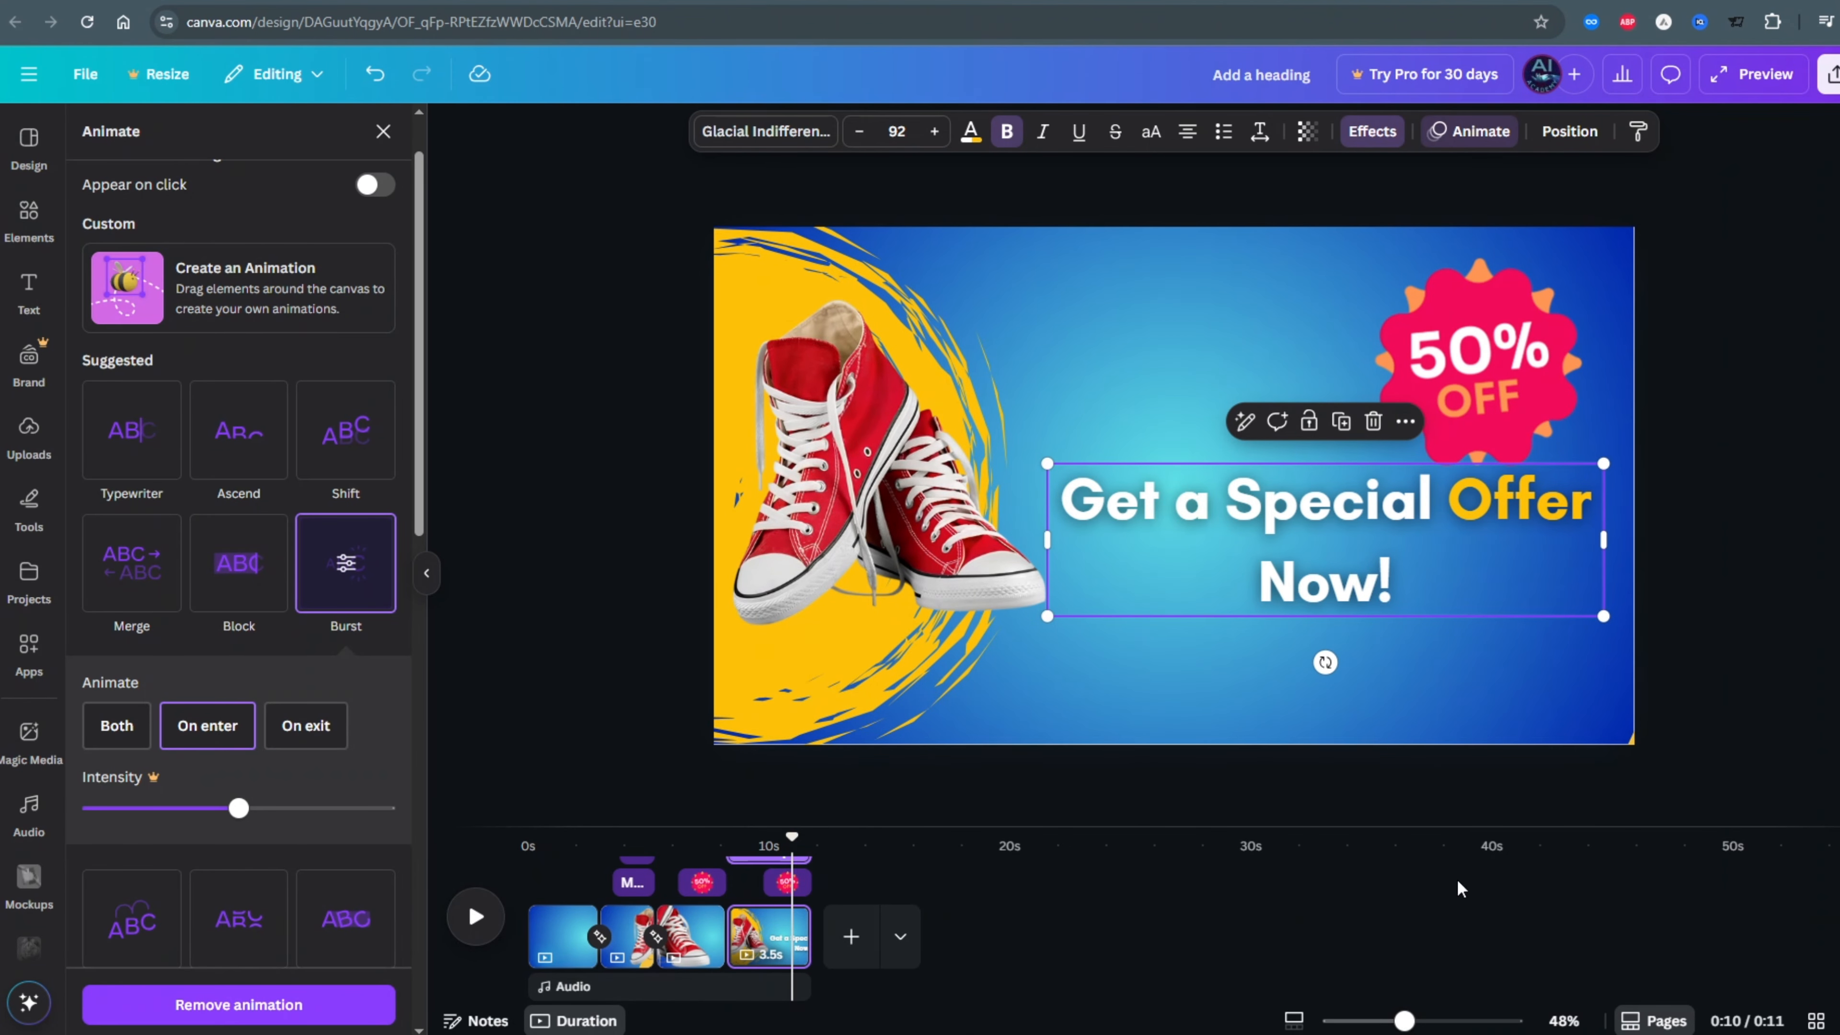
pyautogui.scroll(1, 728, 926)
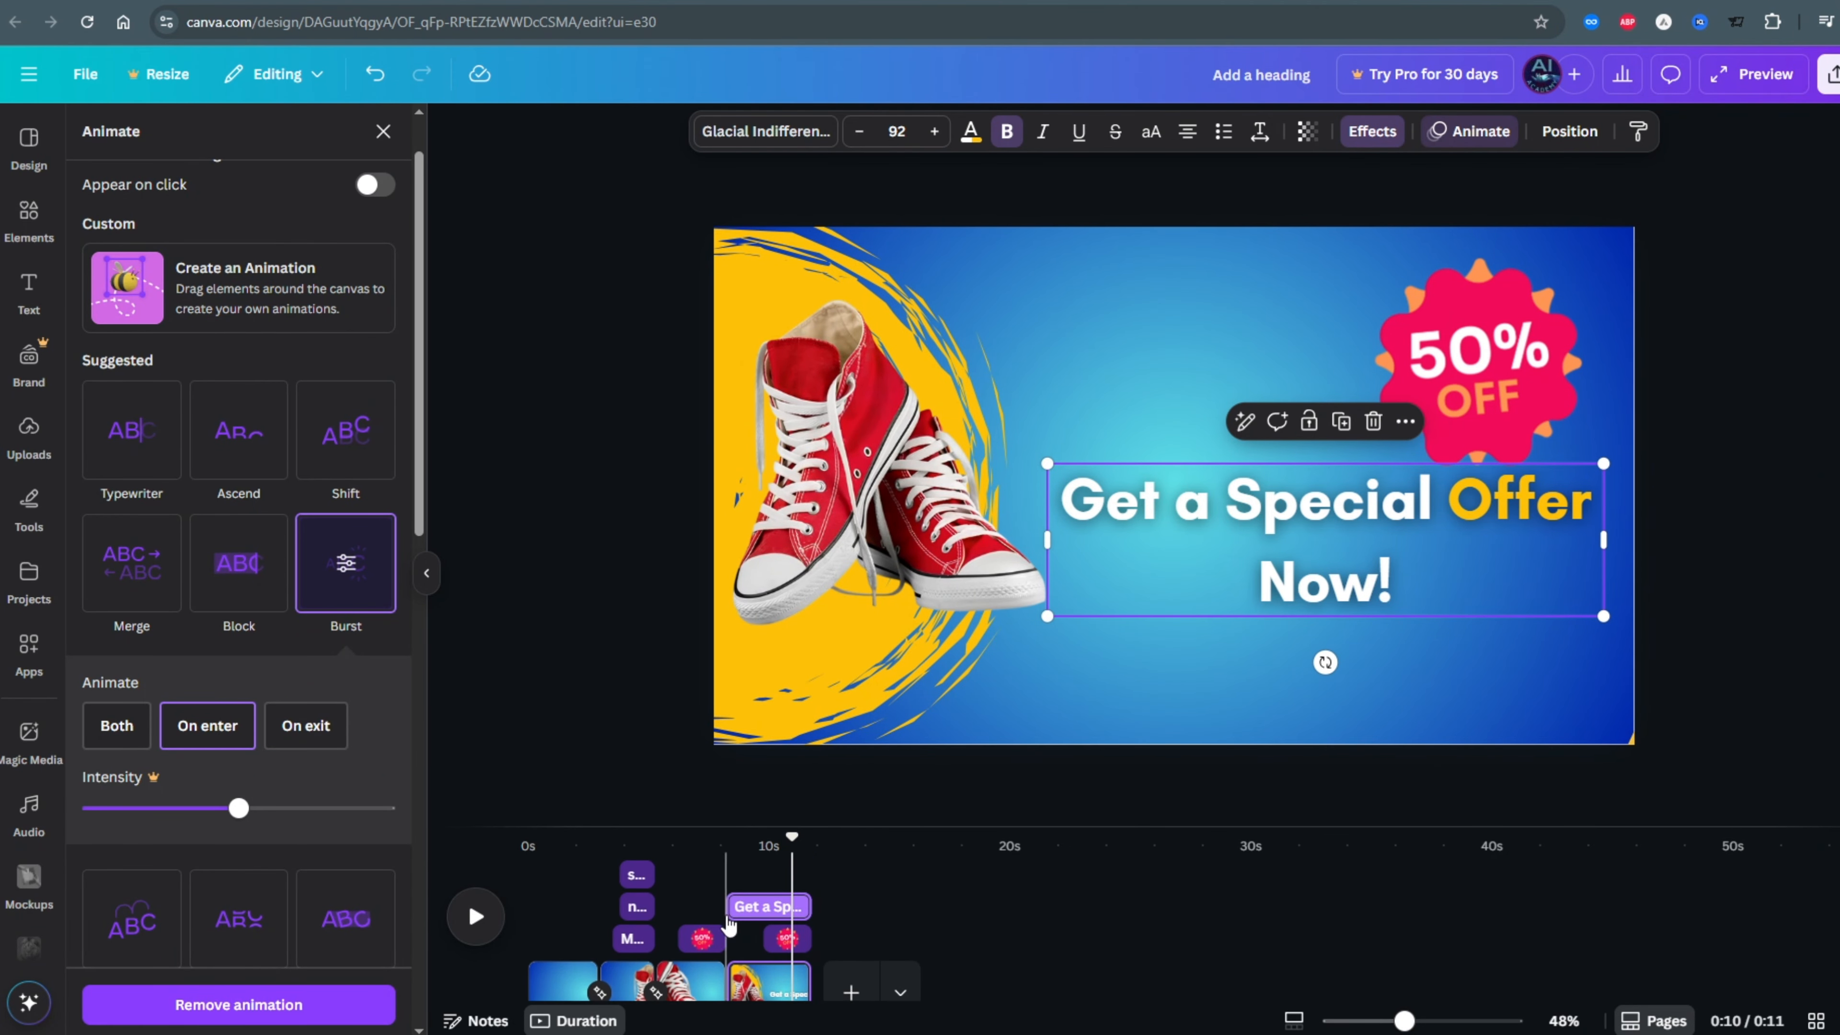
pyautogui.moveTo(730, 905)
pyautogui.mouseDown()
pyautogui.moveTo(751, 905)
pyautogui.moveTo(739, 935)
pyautogui.mouseUp()
pyautogui.click(1443, 371)
pyautogui.moveTo(790, 838); pyautogui.dragTo(709, 841)
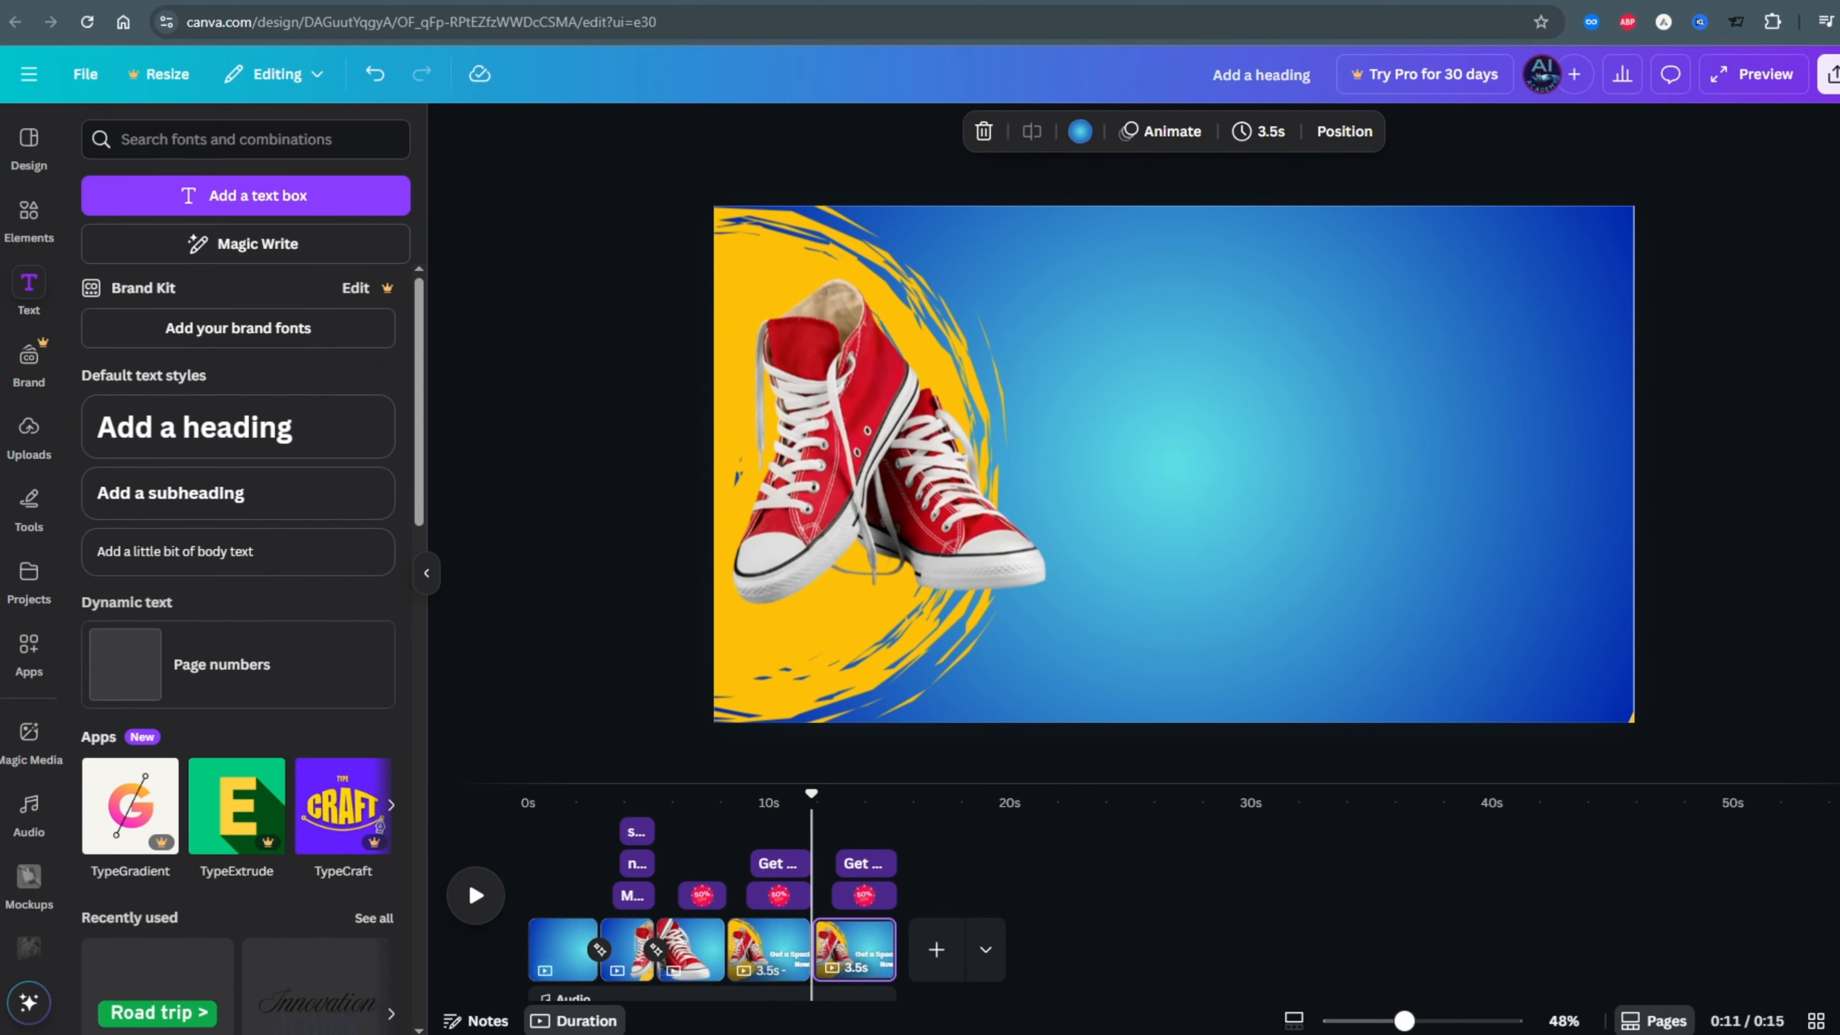
# Step: On the fifth page, shrink the 50% OFF badge and the offer heading, stacking the badge above the heading at upper right
pyautogui.click(1481, 338)
pyautogui.moveTo(1404, 416); pyautogui.dragTo(1494, 325)
pyautogui.click(1347, 503)
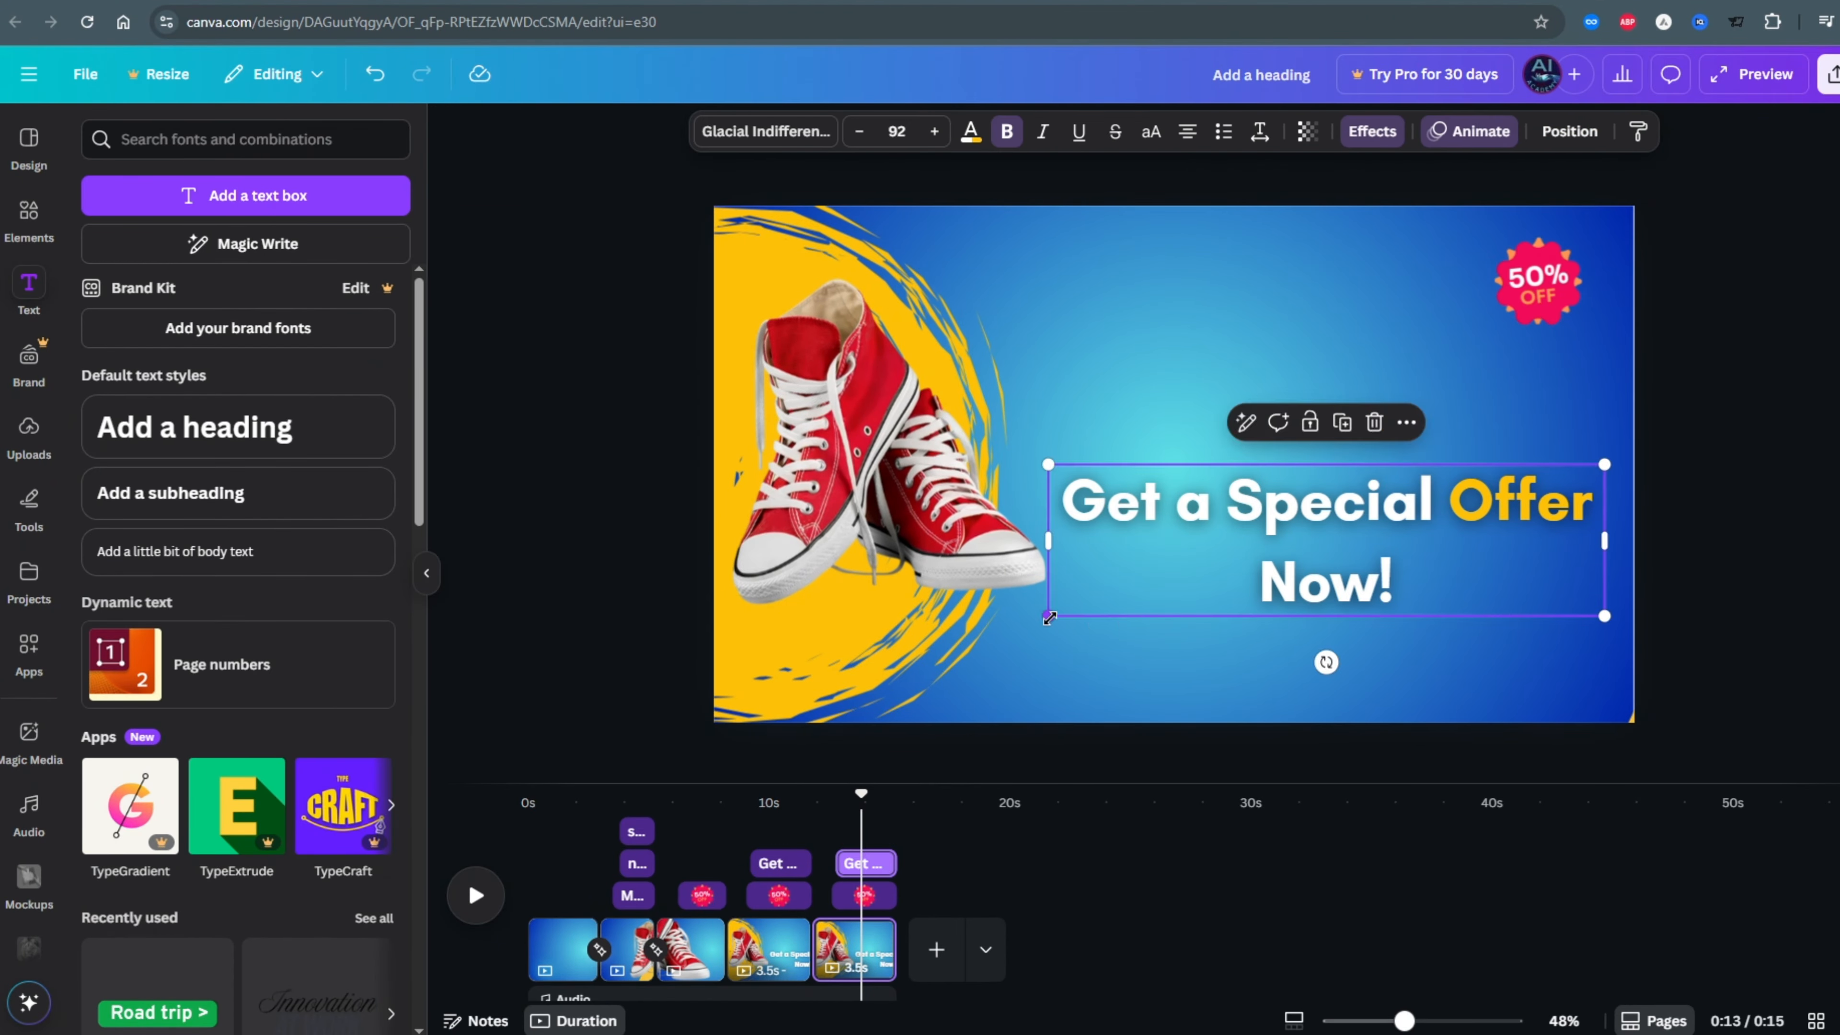
pyautogui.moveTo(1048, 617); pyautogui.dragTo(1337, 537)
pyautogui.moveTo(1483, 478); pyautogui.dragTo(1472, 404)
pyautogui.moveTo(1536, 292); pyautogui.dragTo(1459, 334)
# Step: Shrink the fifth page's sneakers to about 555 × 518 and place them directly beneath the offer heading
pyautogui.click(934, 456)
pyautogui.moveTo(686, 257); pyautogui.dragTo(820, 381)
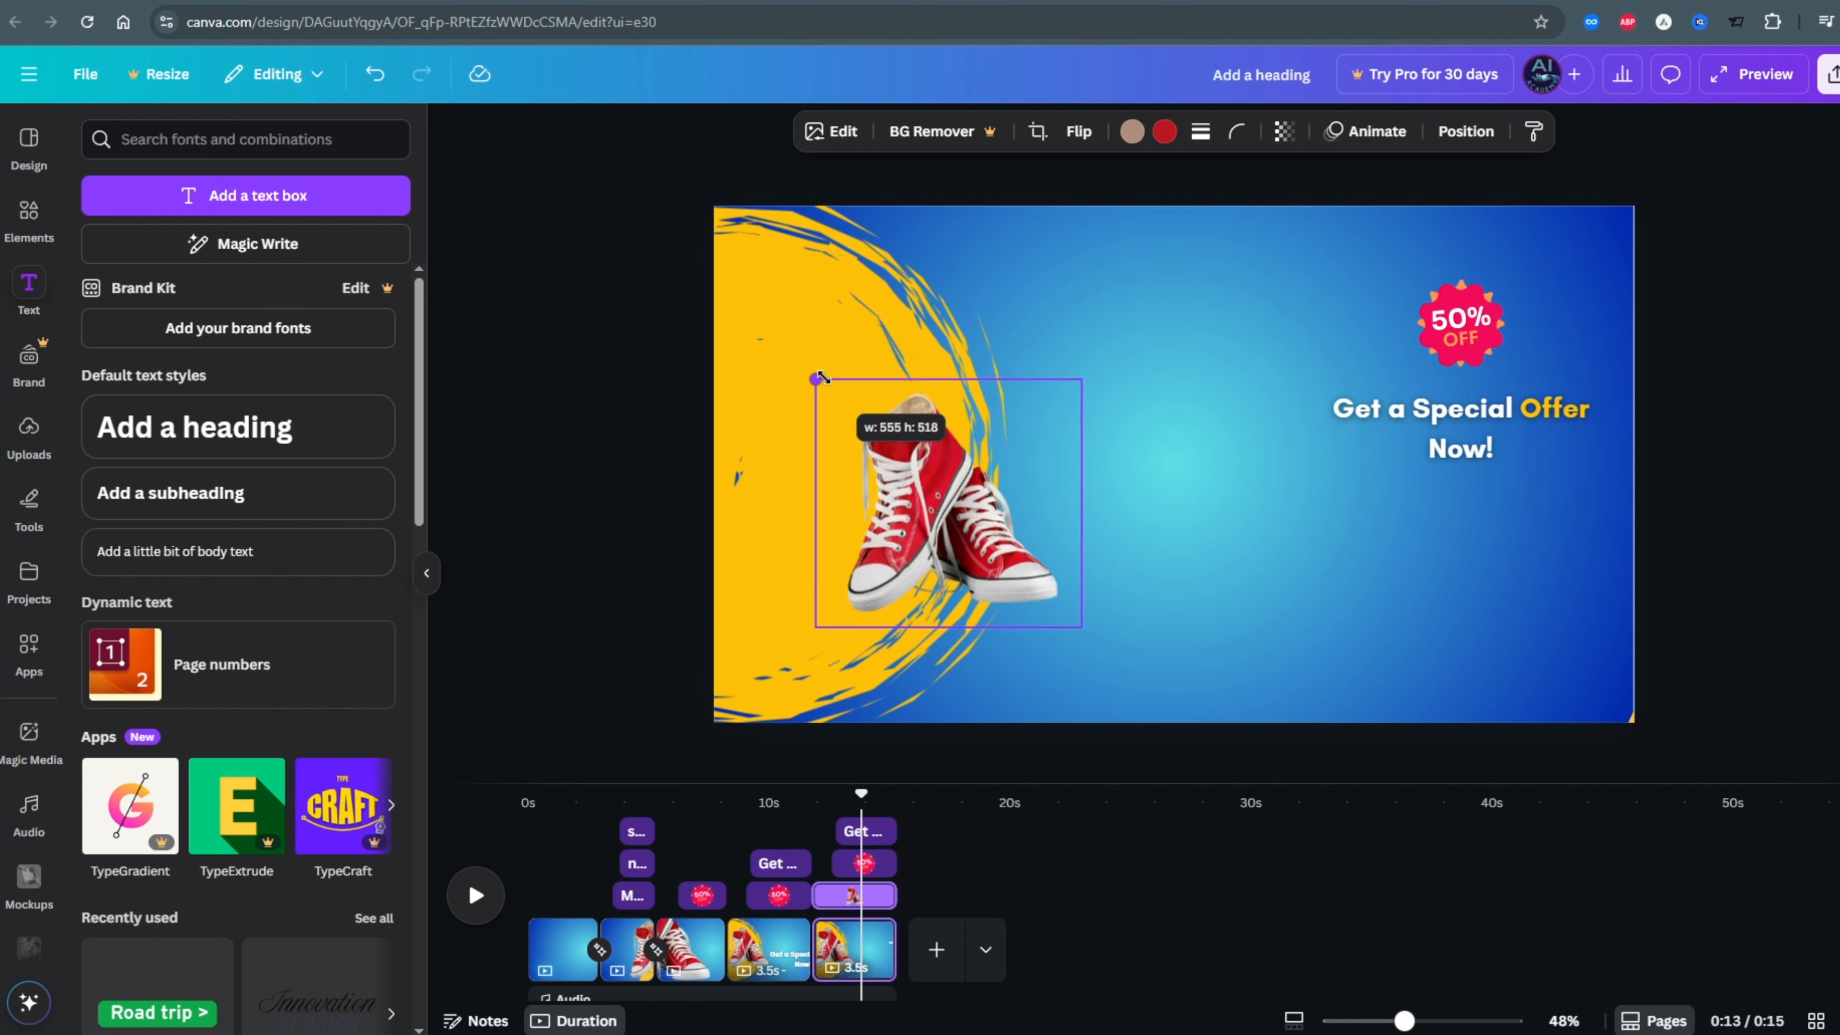
pyautogui.moveTo(889, 495); pyautogui.dragTo(1414, 587)
pyautogui.click(1746, 329)
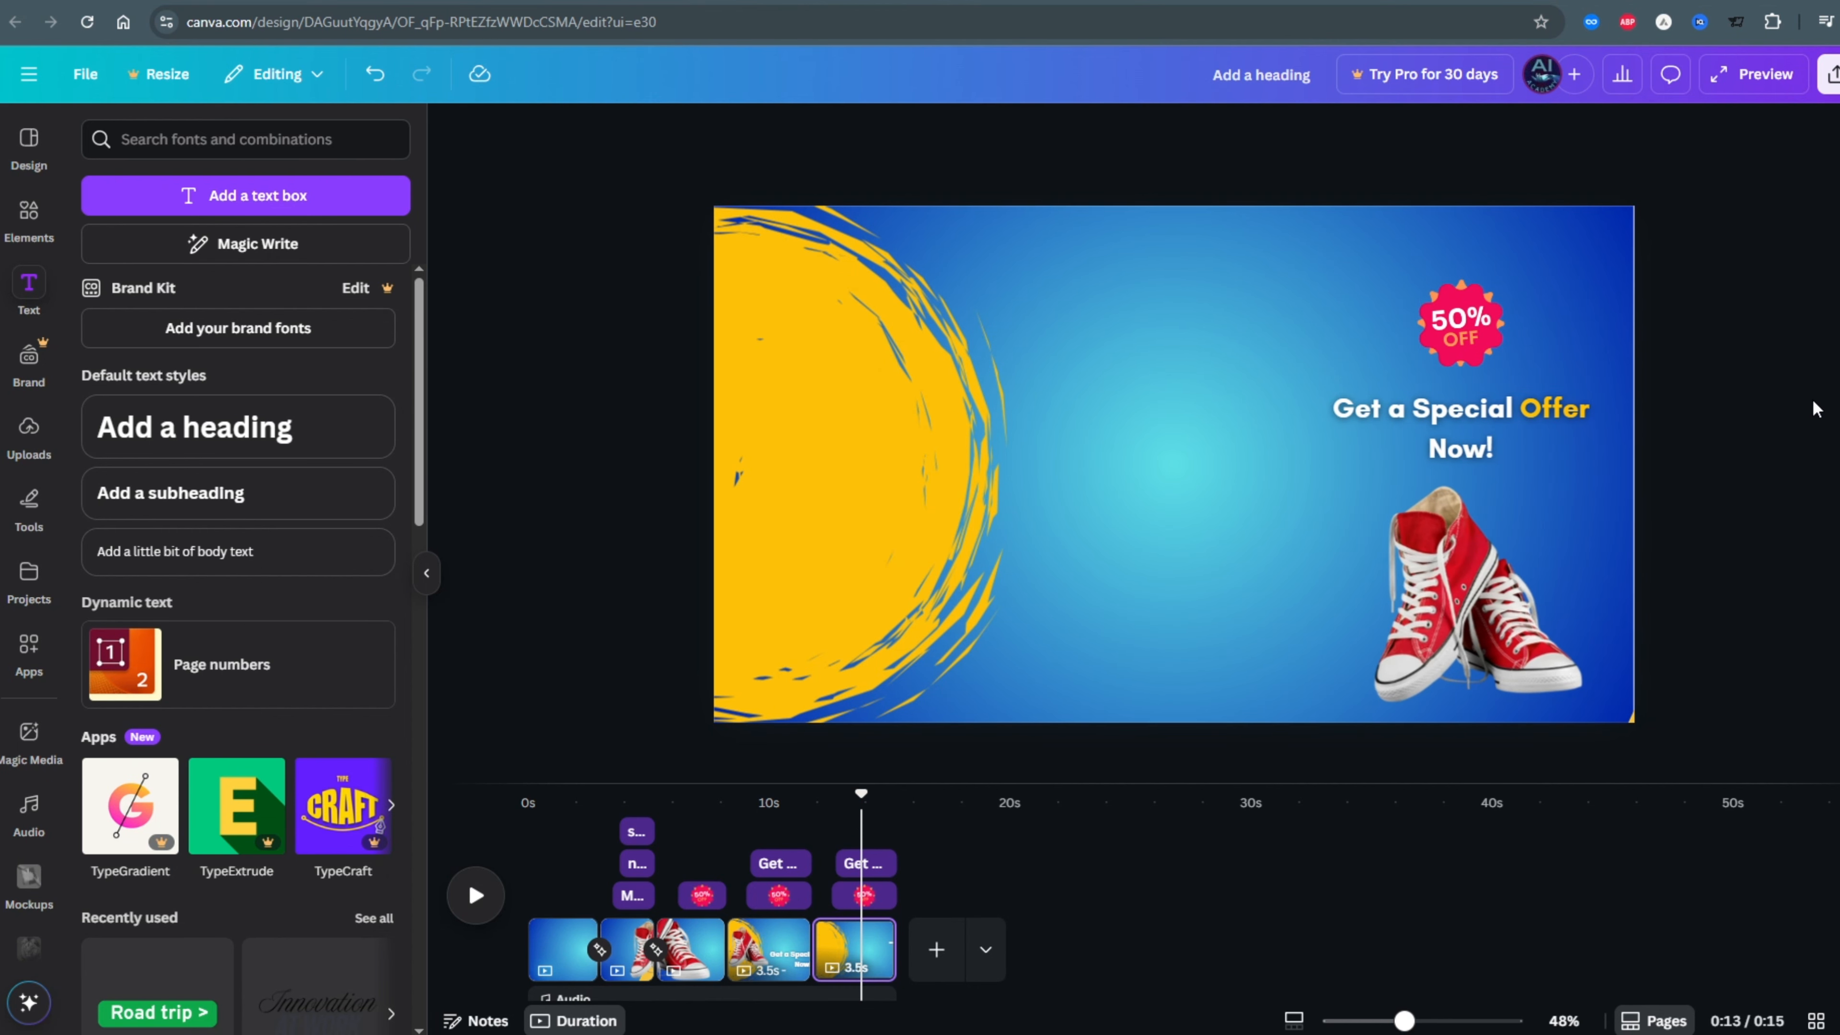
# Step: Resize the yellow circle to fit within the page height and move it fully onto the page's left-center area
pyautogui.click(833, 406)
pyautogui.moveTo(436, 182); pyautogui.dragTo(582, 327)
pyautogui.moveTo(821, 551); pyautogui.dragTo(1064, 482)
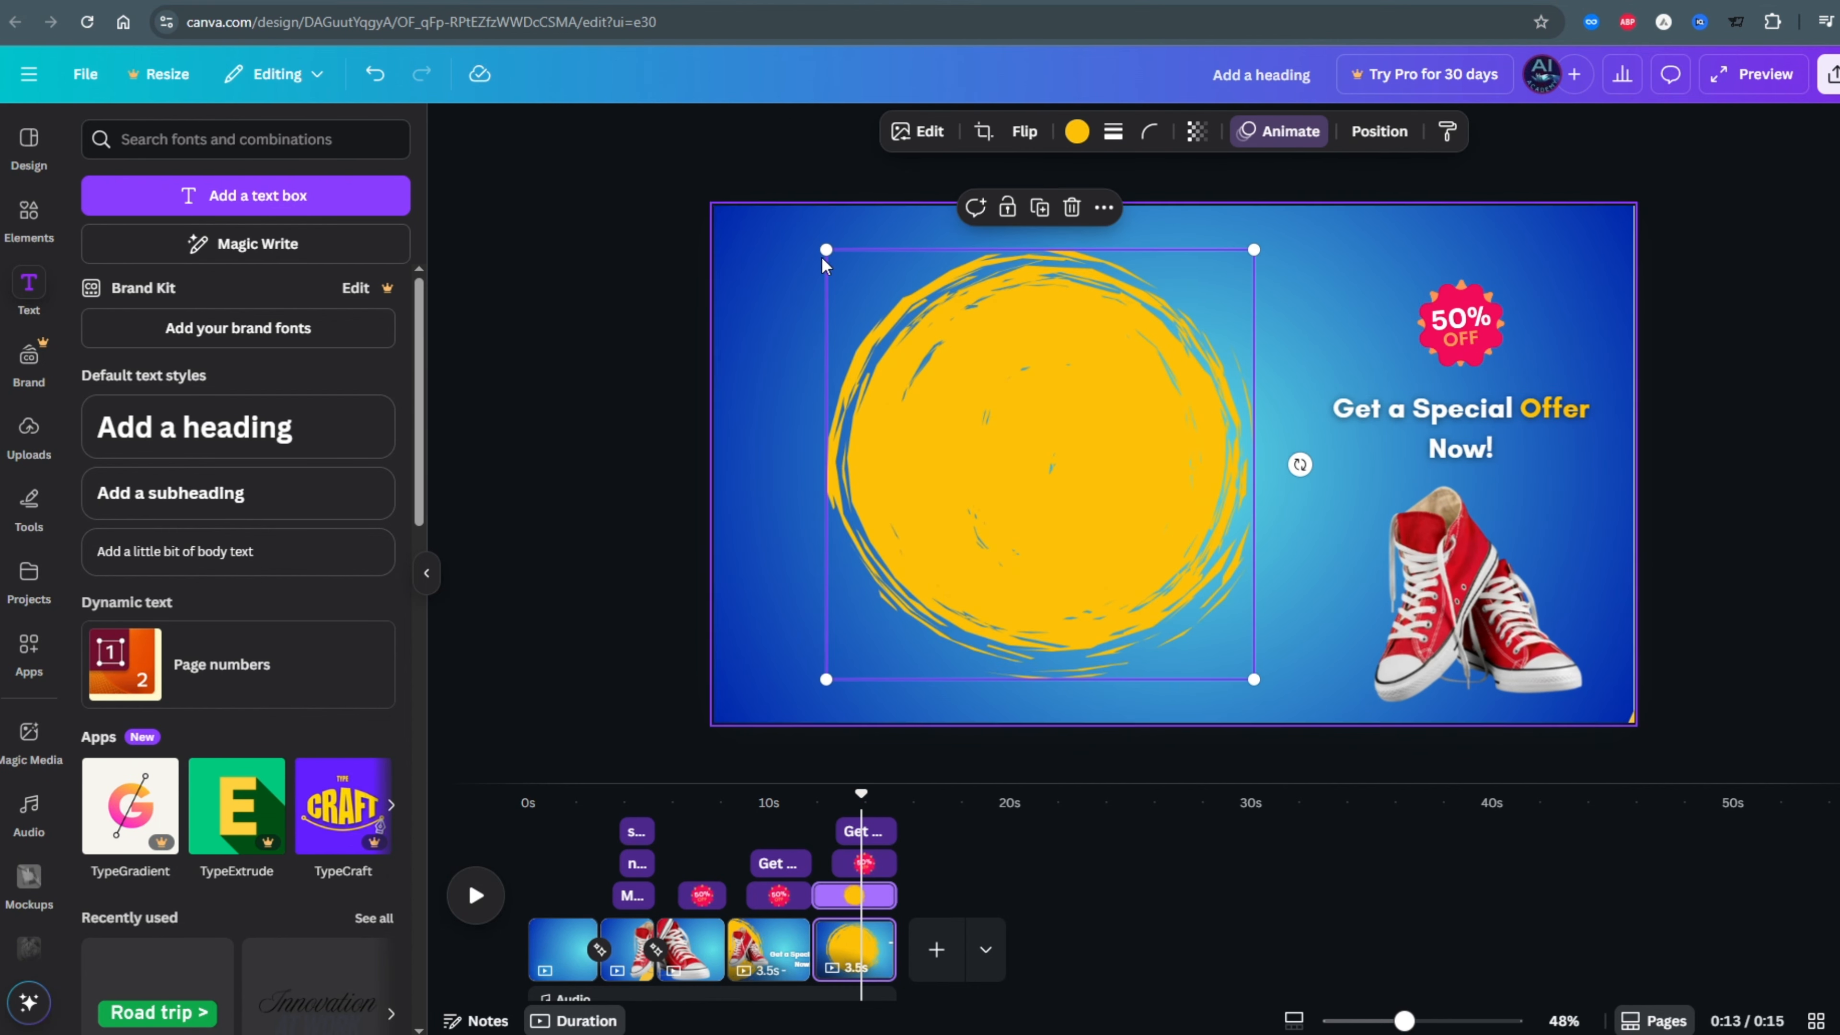
pyautogui.moveTo(825, 249); pyautogui.dragTo(809, 232)
pyautogui.moveTo(810, 680); pyautogui.dragTo(793, 697)
pyautogui.click(637, 508)
# Step: Add the uploaded front-facing red sneakers centered over the yellow circle and open their animation options
pyautogui.click(29, 435)
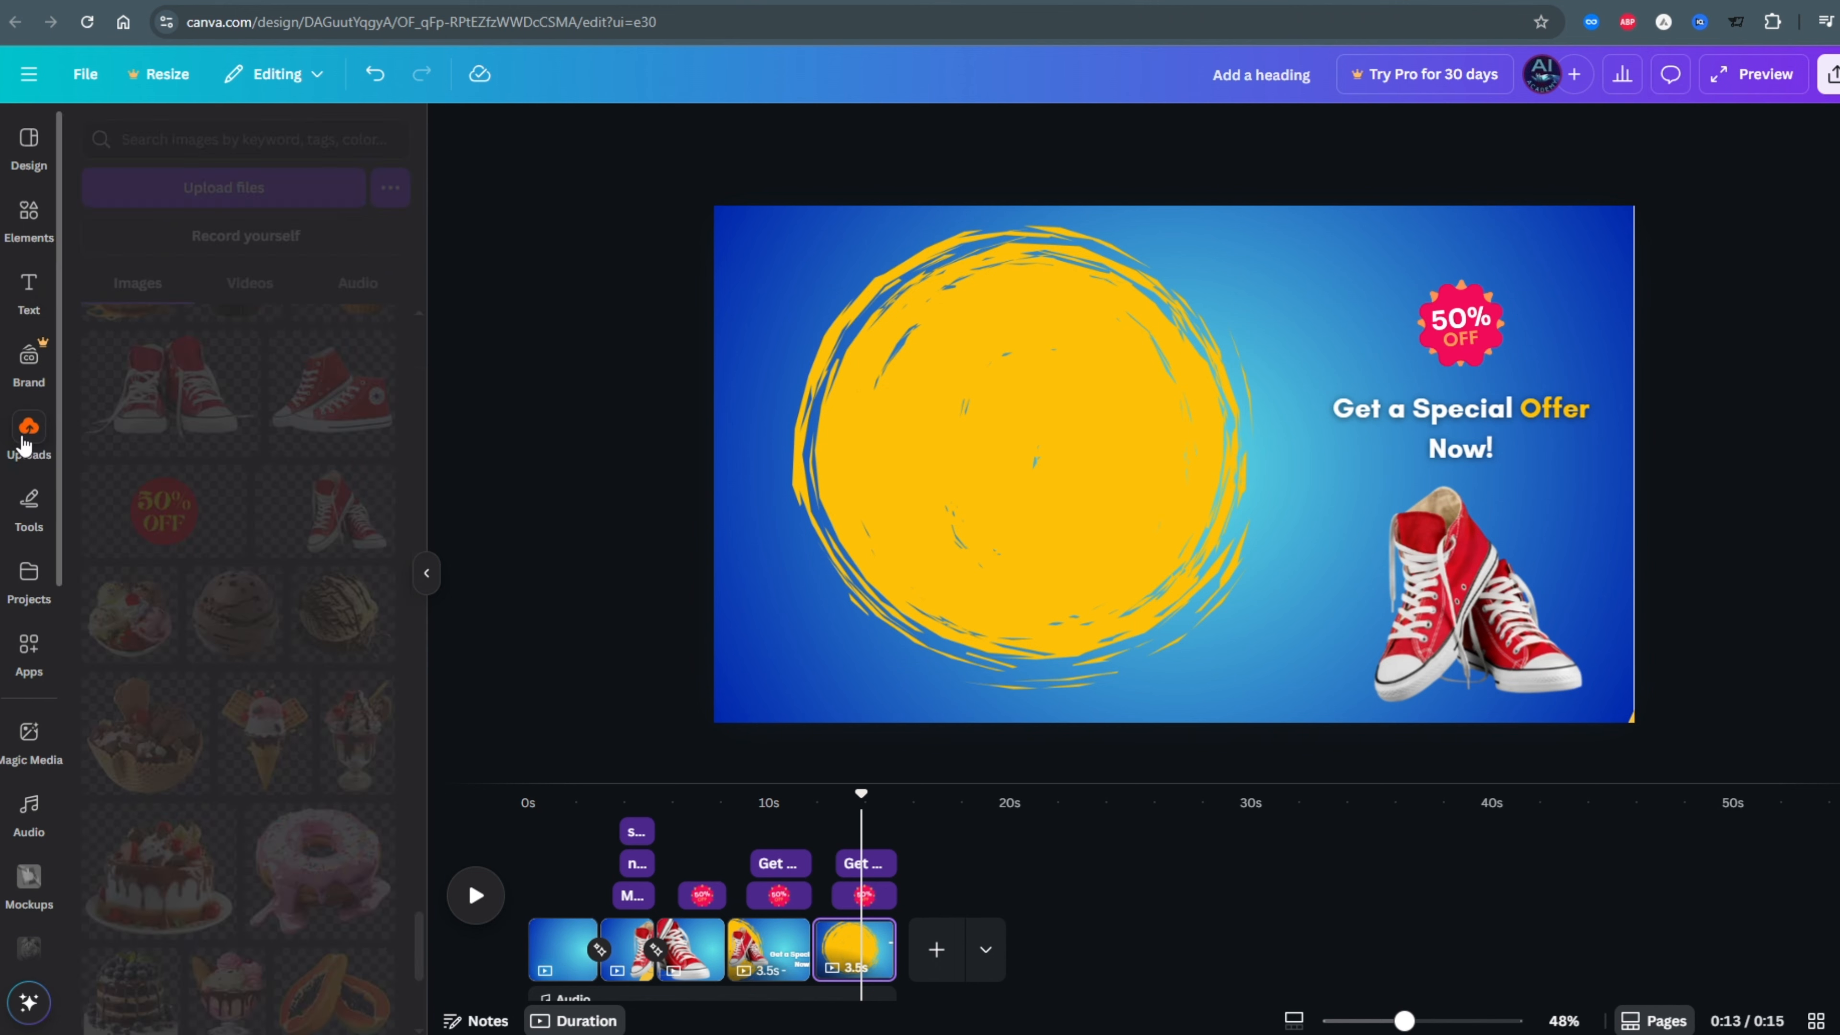
pyautogui.click(170, 391)
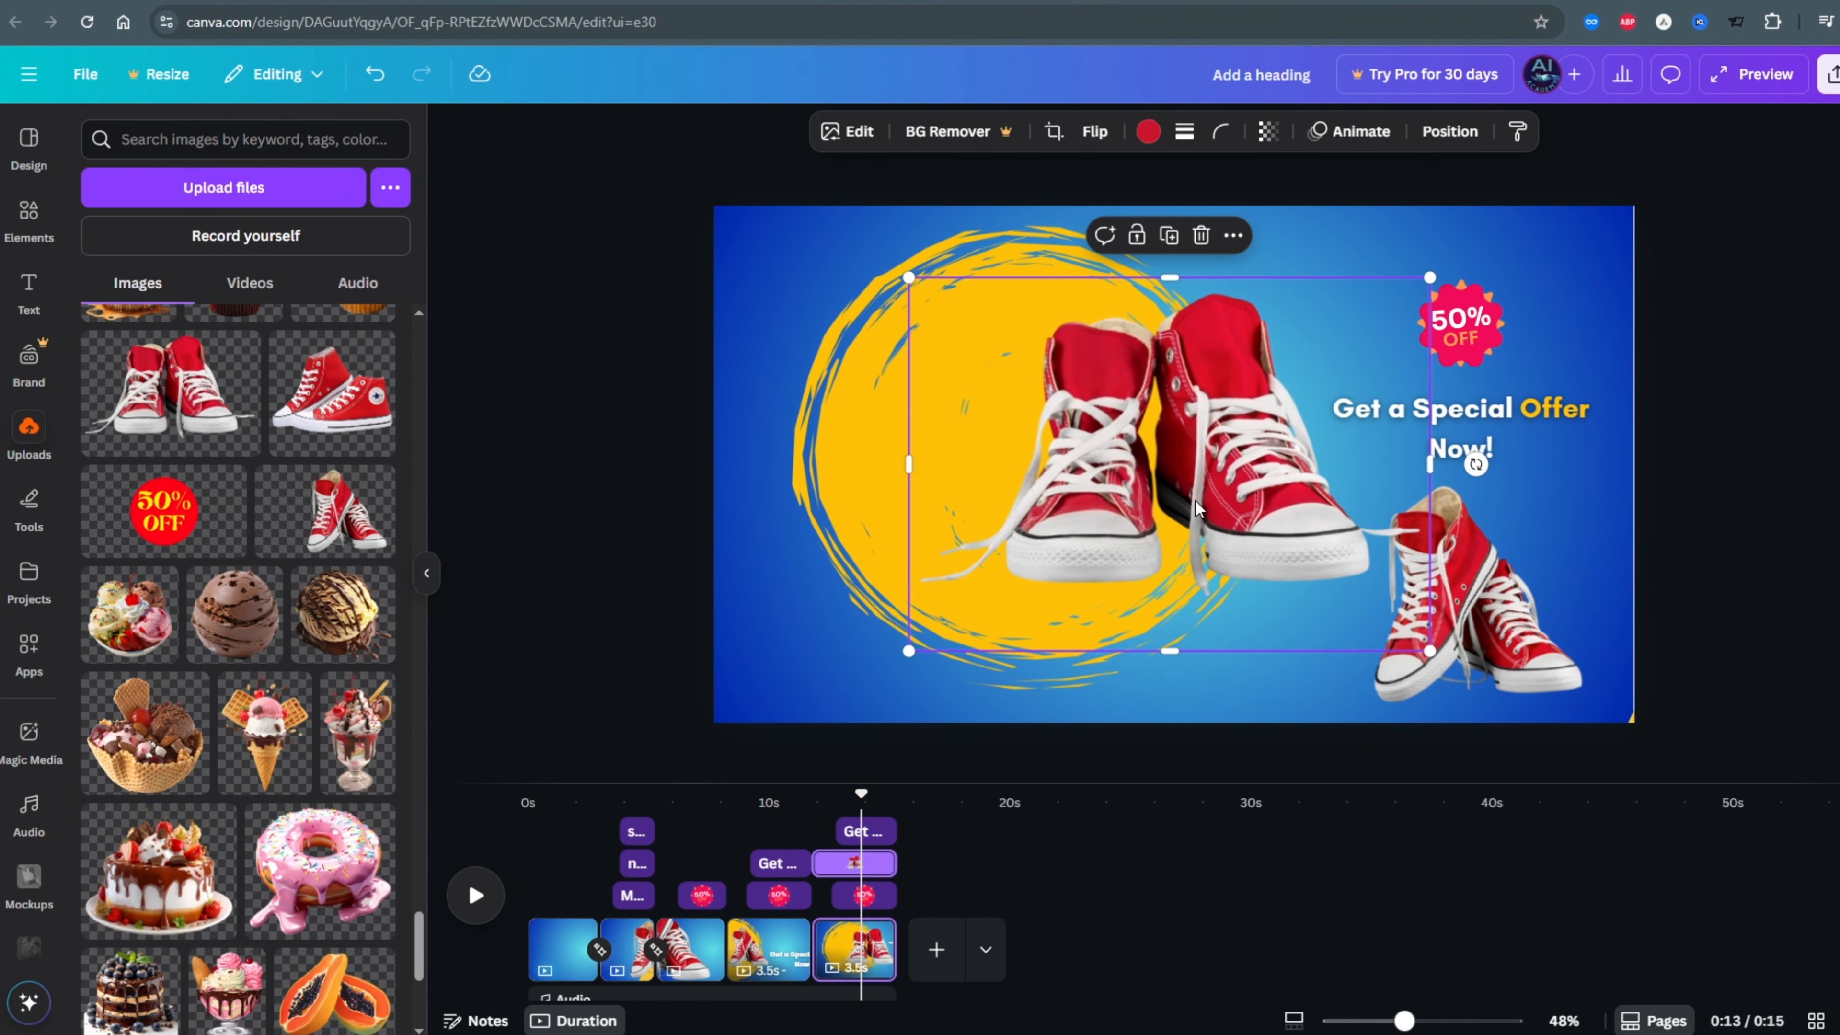
pyautogui.moveTo(1195, 508); pyautogui.dragTo(1052, 491)
pyautogui.click(1786, 502)
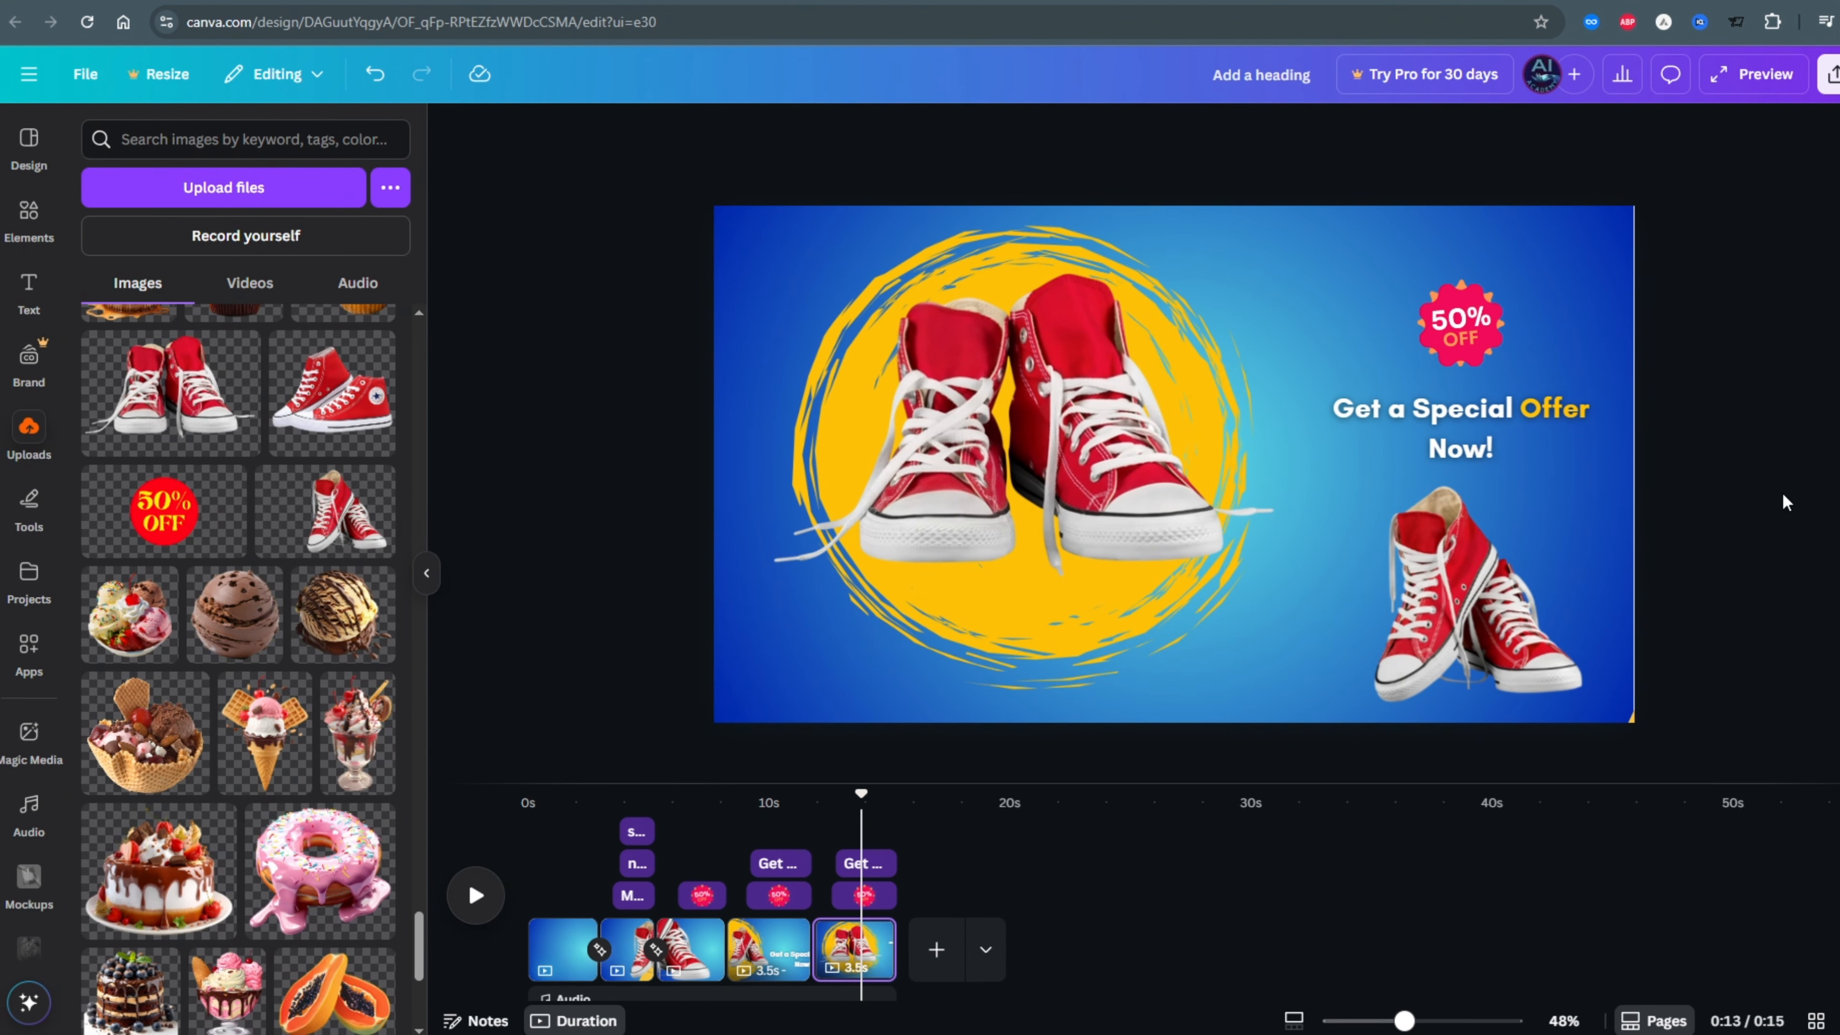
pyautogui.click(1021, 435)
pyautogui.click(1351, 131)
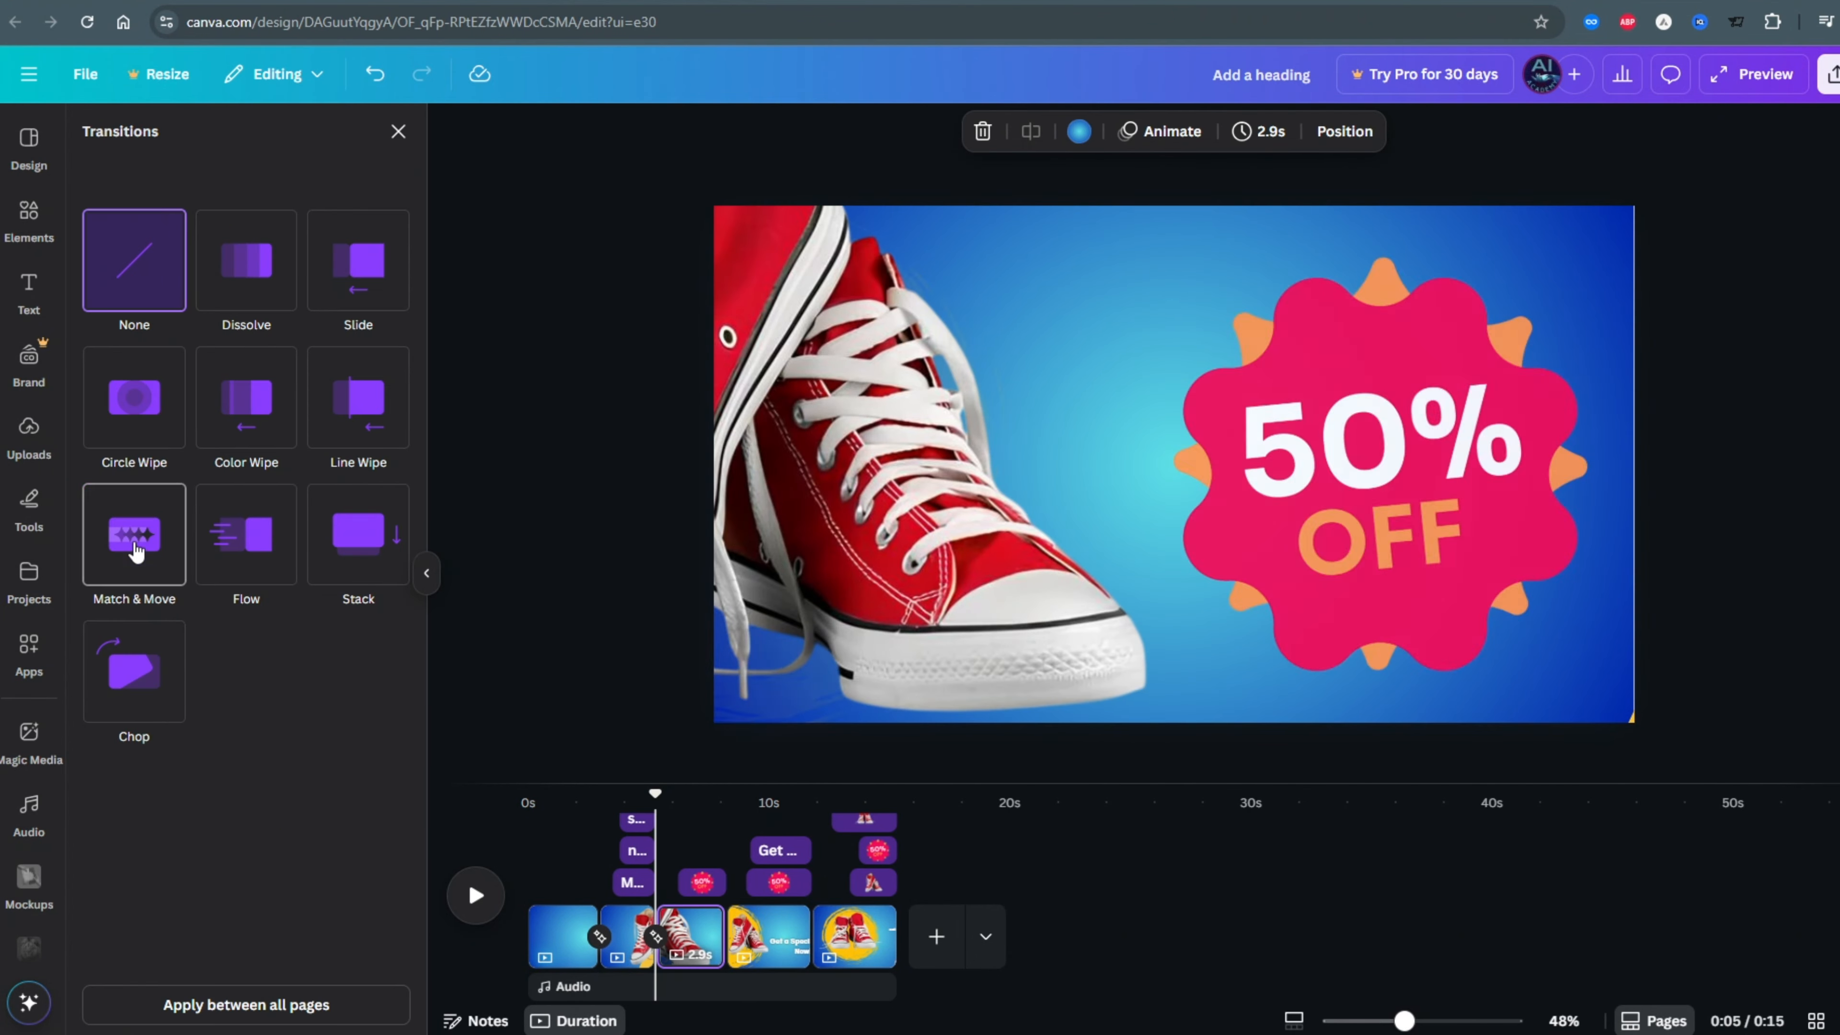
# Step: Apply the Match & Move transition between all pages and play the video
pyautogui.click(135, 526)
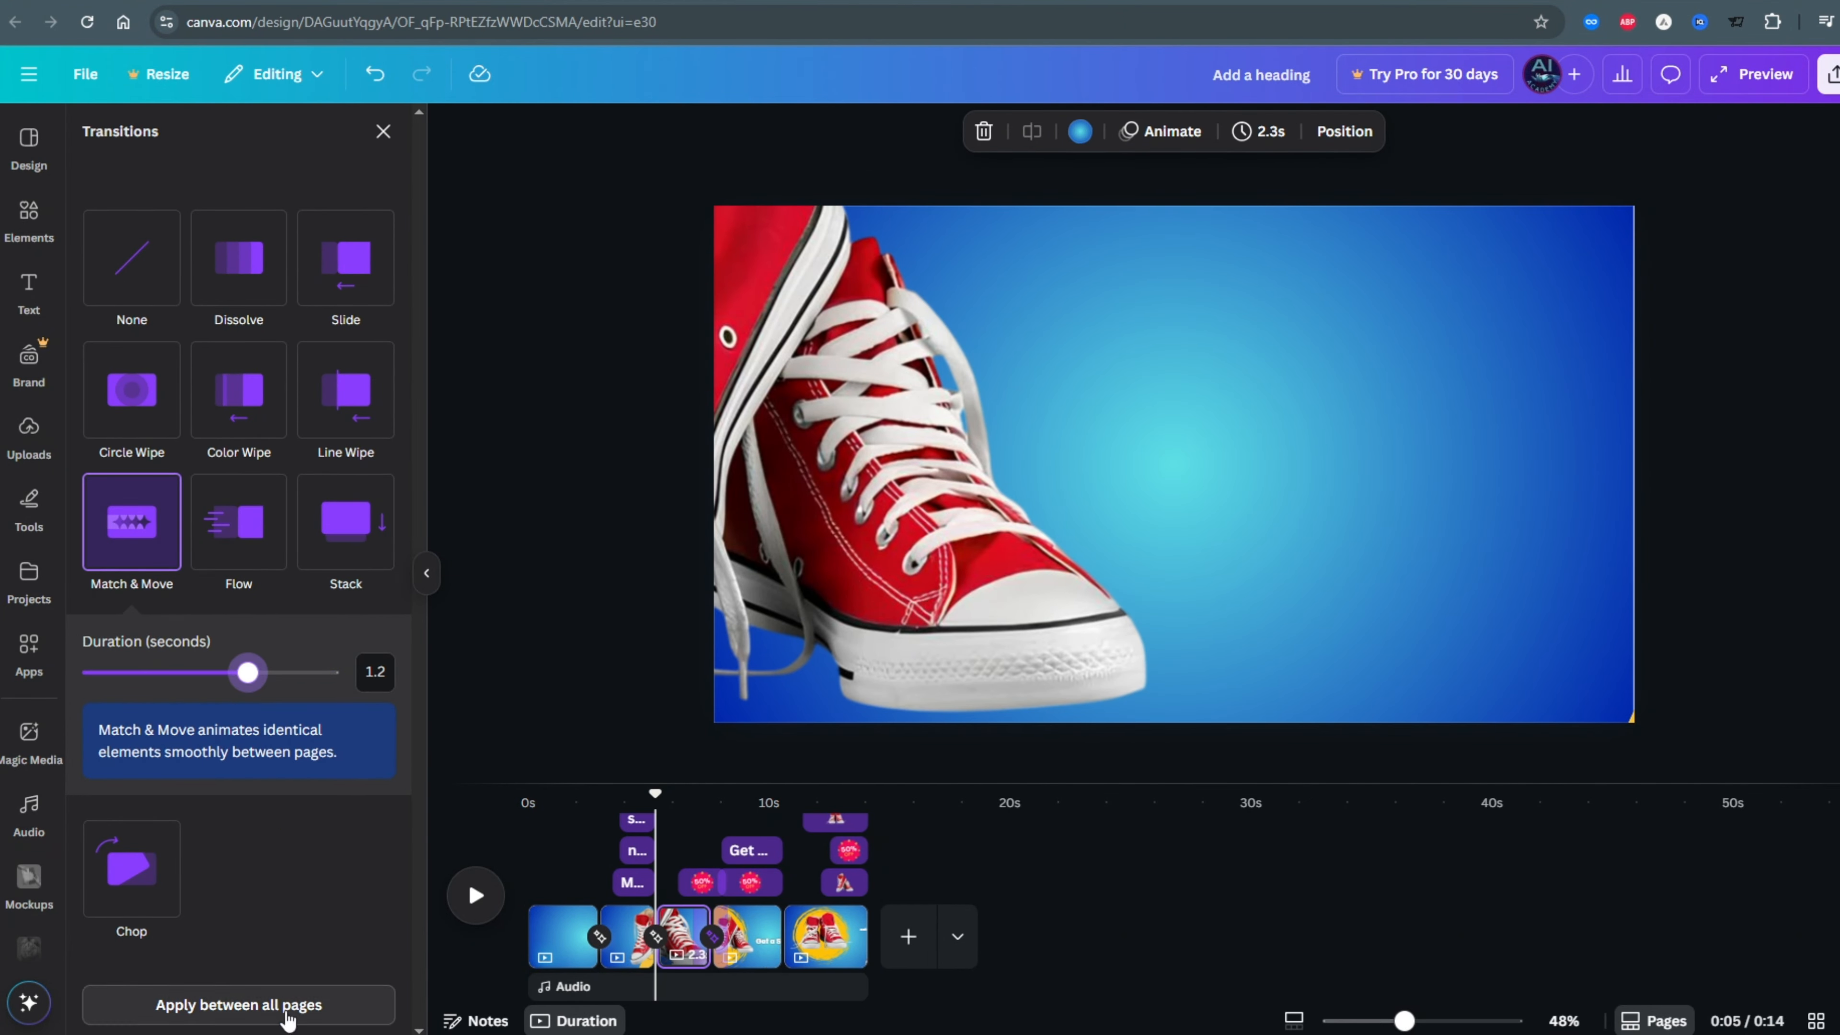
pyautogui.click(279, 1008)
pyautogui.click(476, 896)
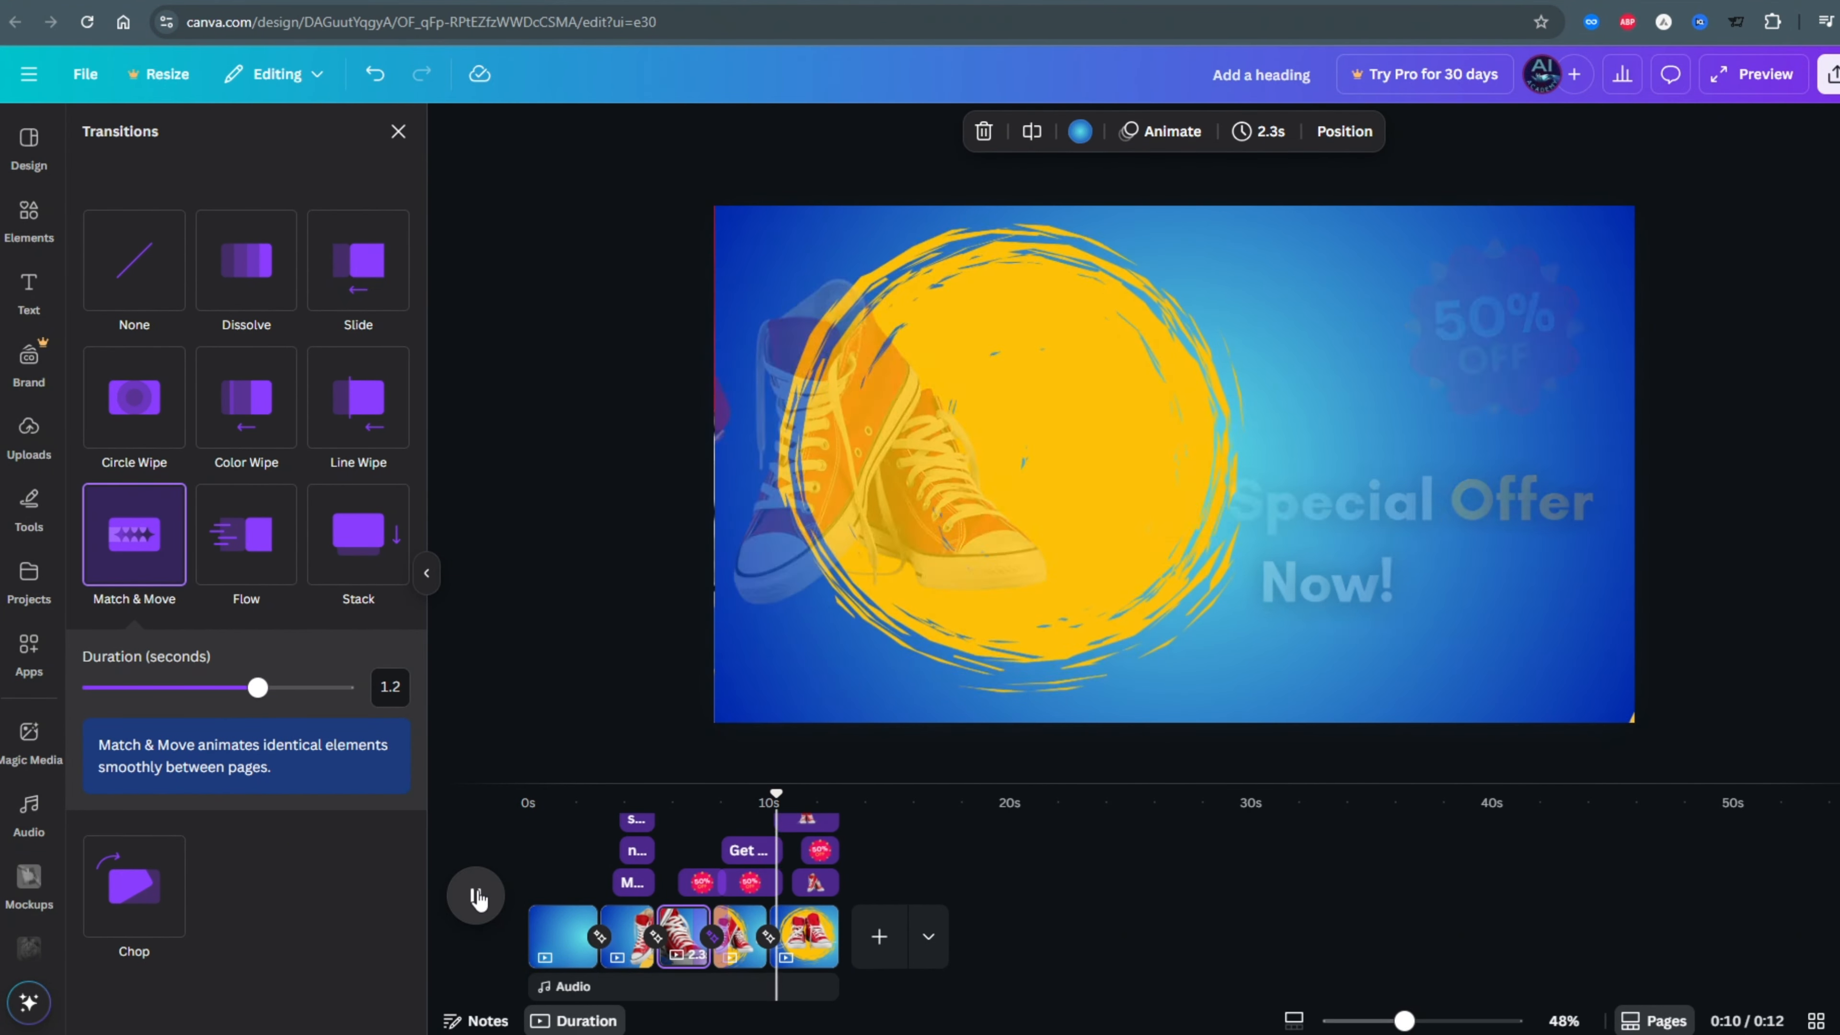
# Step: Open the second page's timing settings and apply the page duration to all five pages
pyautogui.click(623, 935)
pyautogui.click(1270, 134)
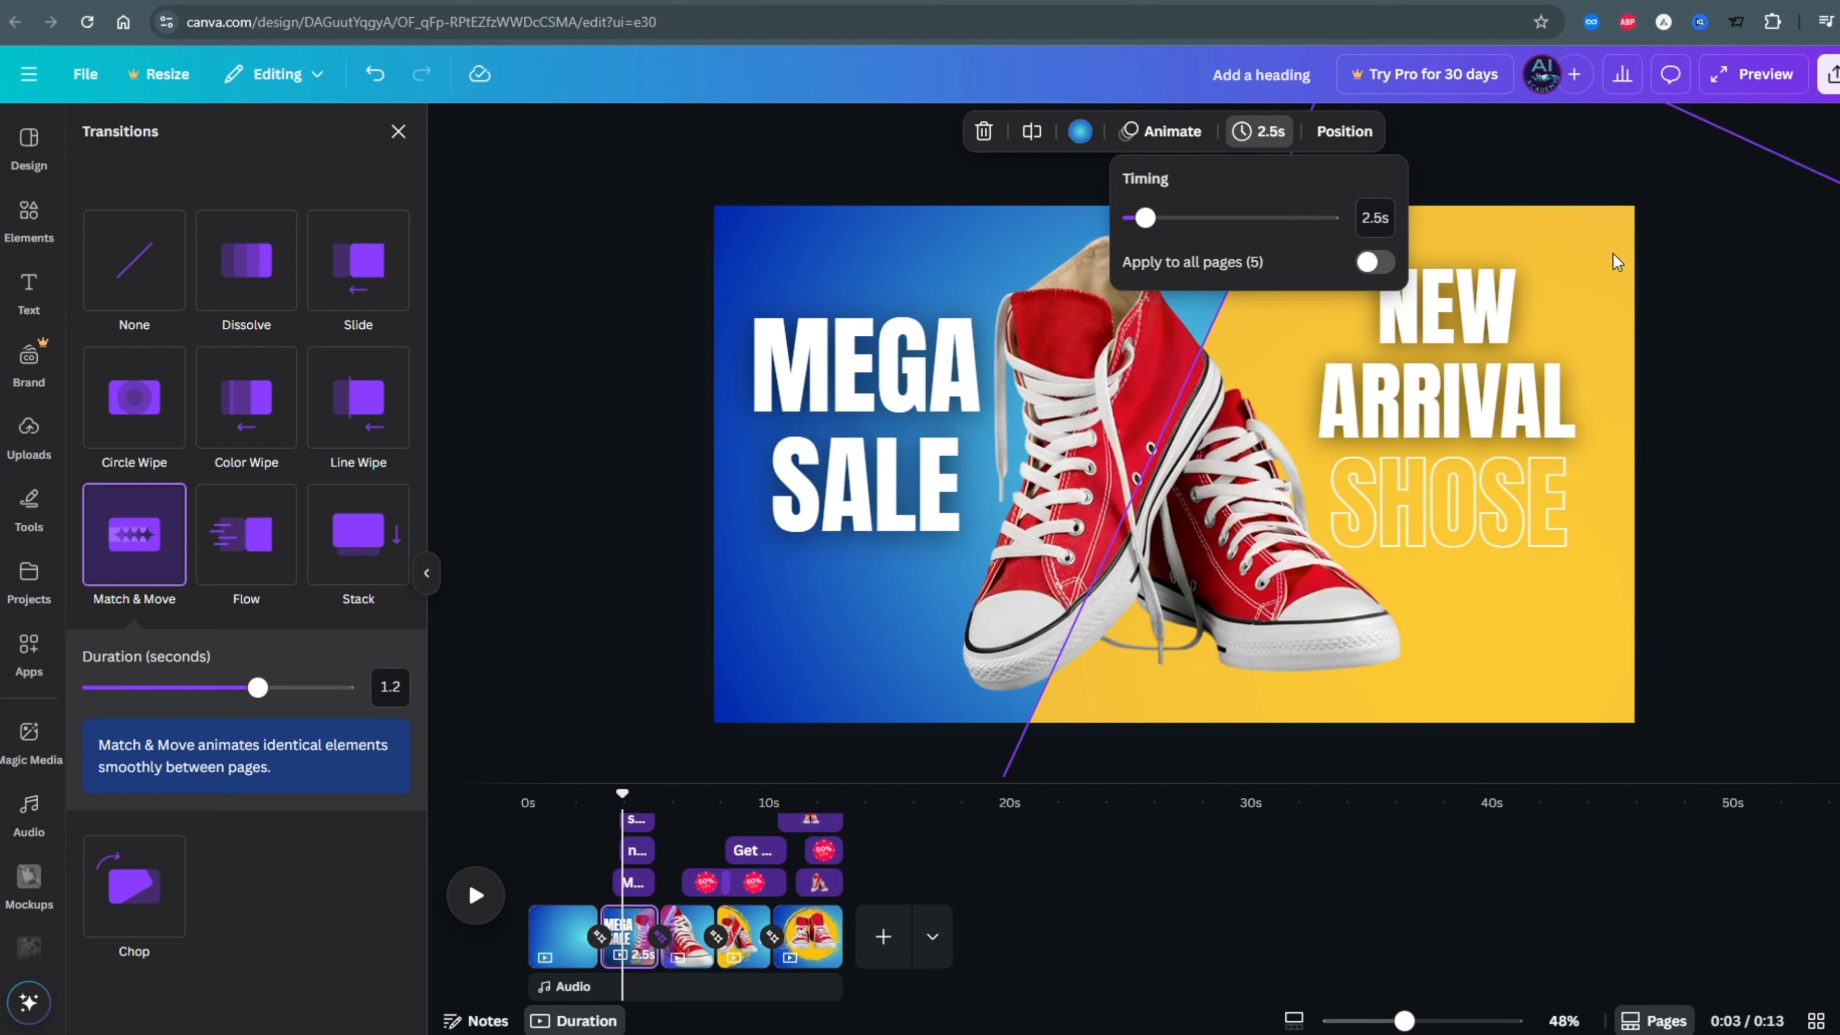
pyautogui.click(1375, 262)
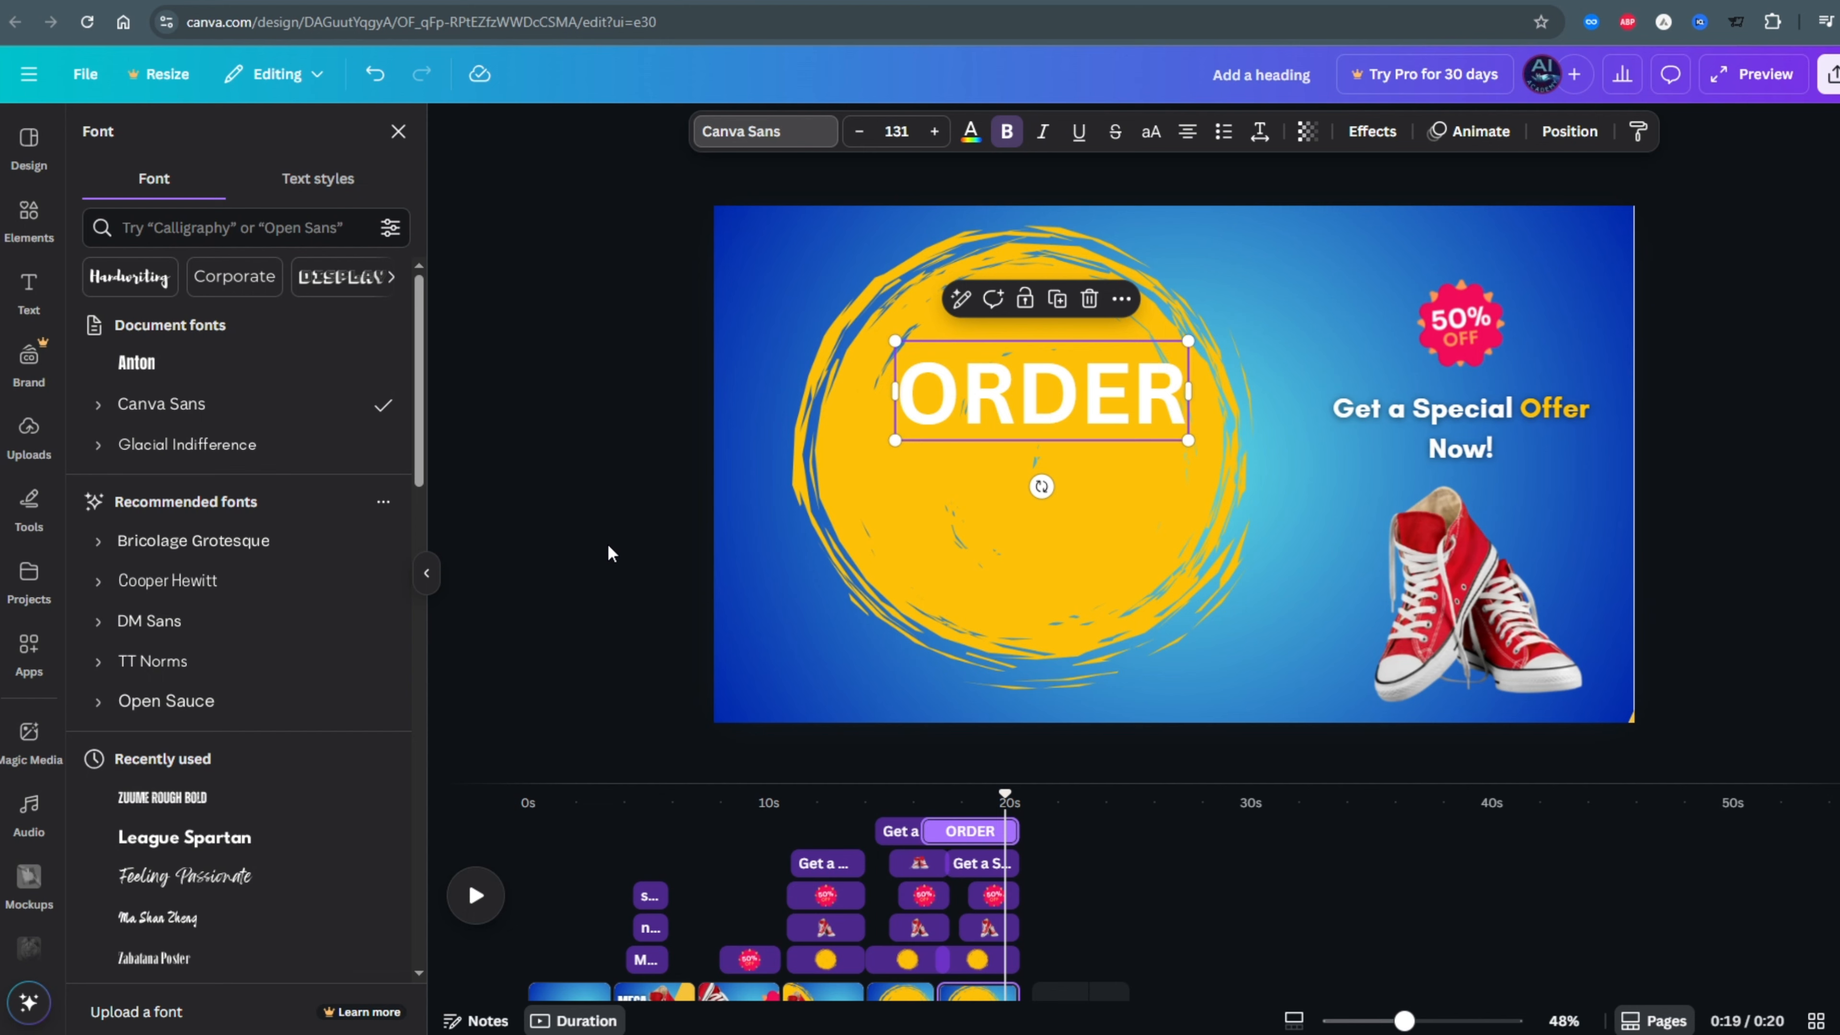
# Step: Browse the available fonts for the ORDER heading over the yellow circle
pyautogui.moveTo(419, 319); pyautogui.dragTo(420, 381)
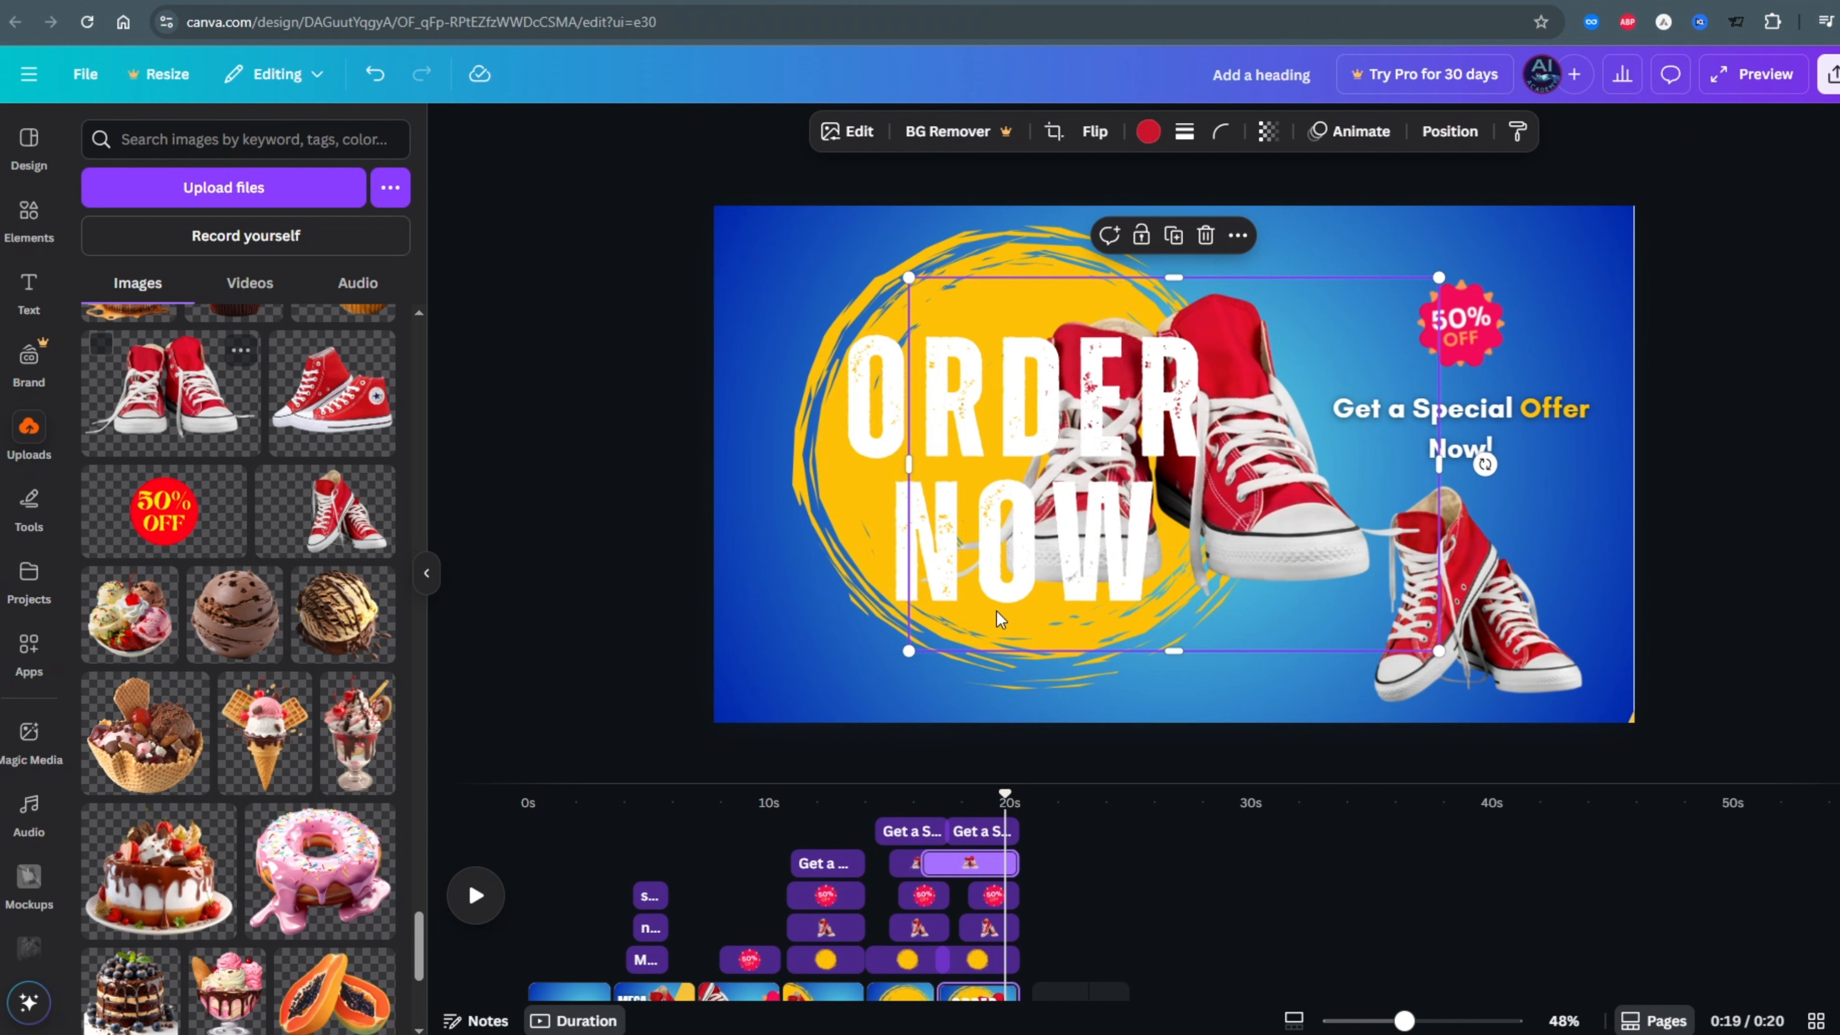
# Step: Bring the front-facing red sneakers in front of the ORDER NOW text and enlarge them centered over the yellow circle
pyautogui.rightClick(1270, 616)
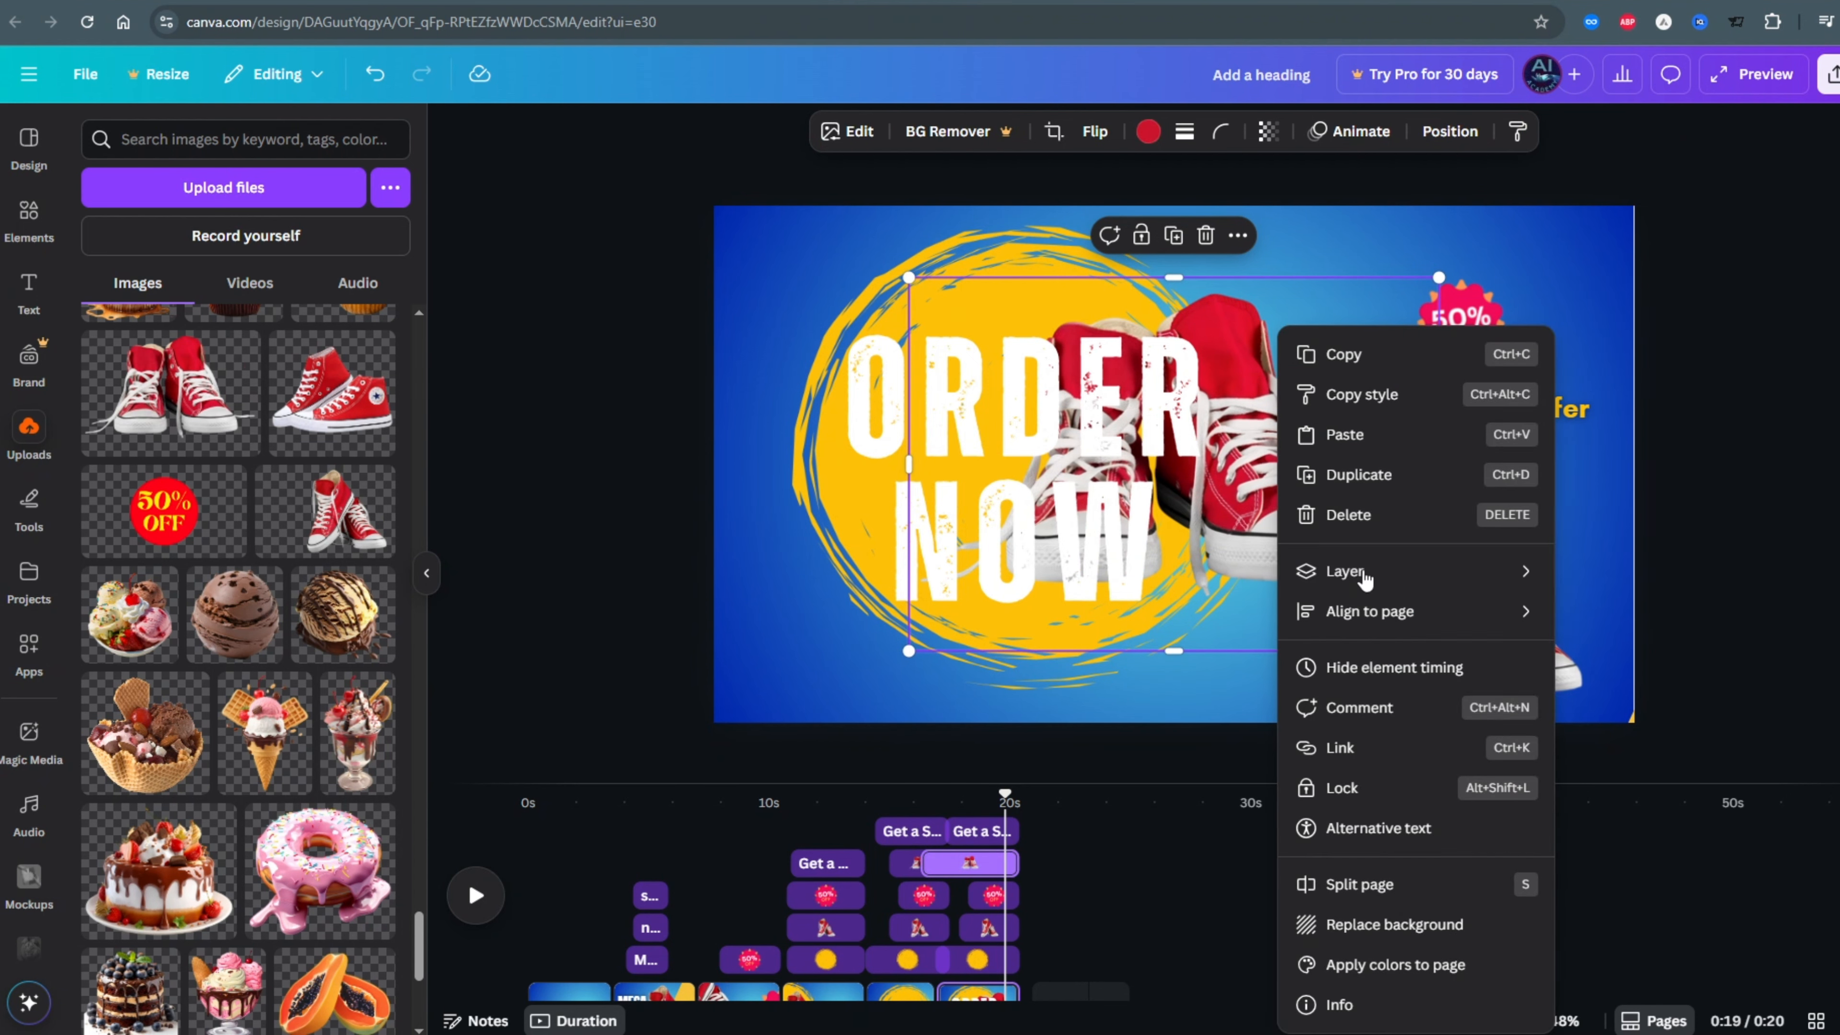
pyautogui.moveTo(1376, 571)
pyautogui.click(1665, 625)
pyautogui.moveTo(1283, 492); pyautogui.dragTo(1127, 509)
pyautogui.moveTo(1290, 283); pyautogui.dragTo(1343, 246)
pyautogui.moveTo(757, 658); pyautogui.dragTo(733, 676)
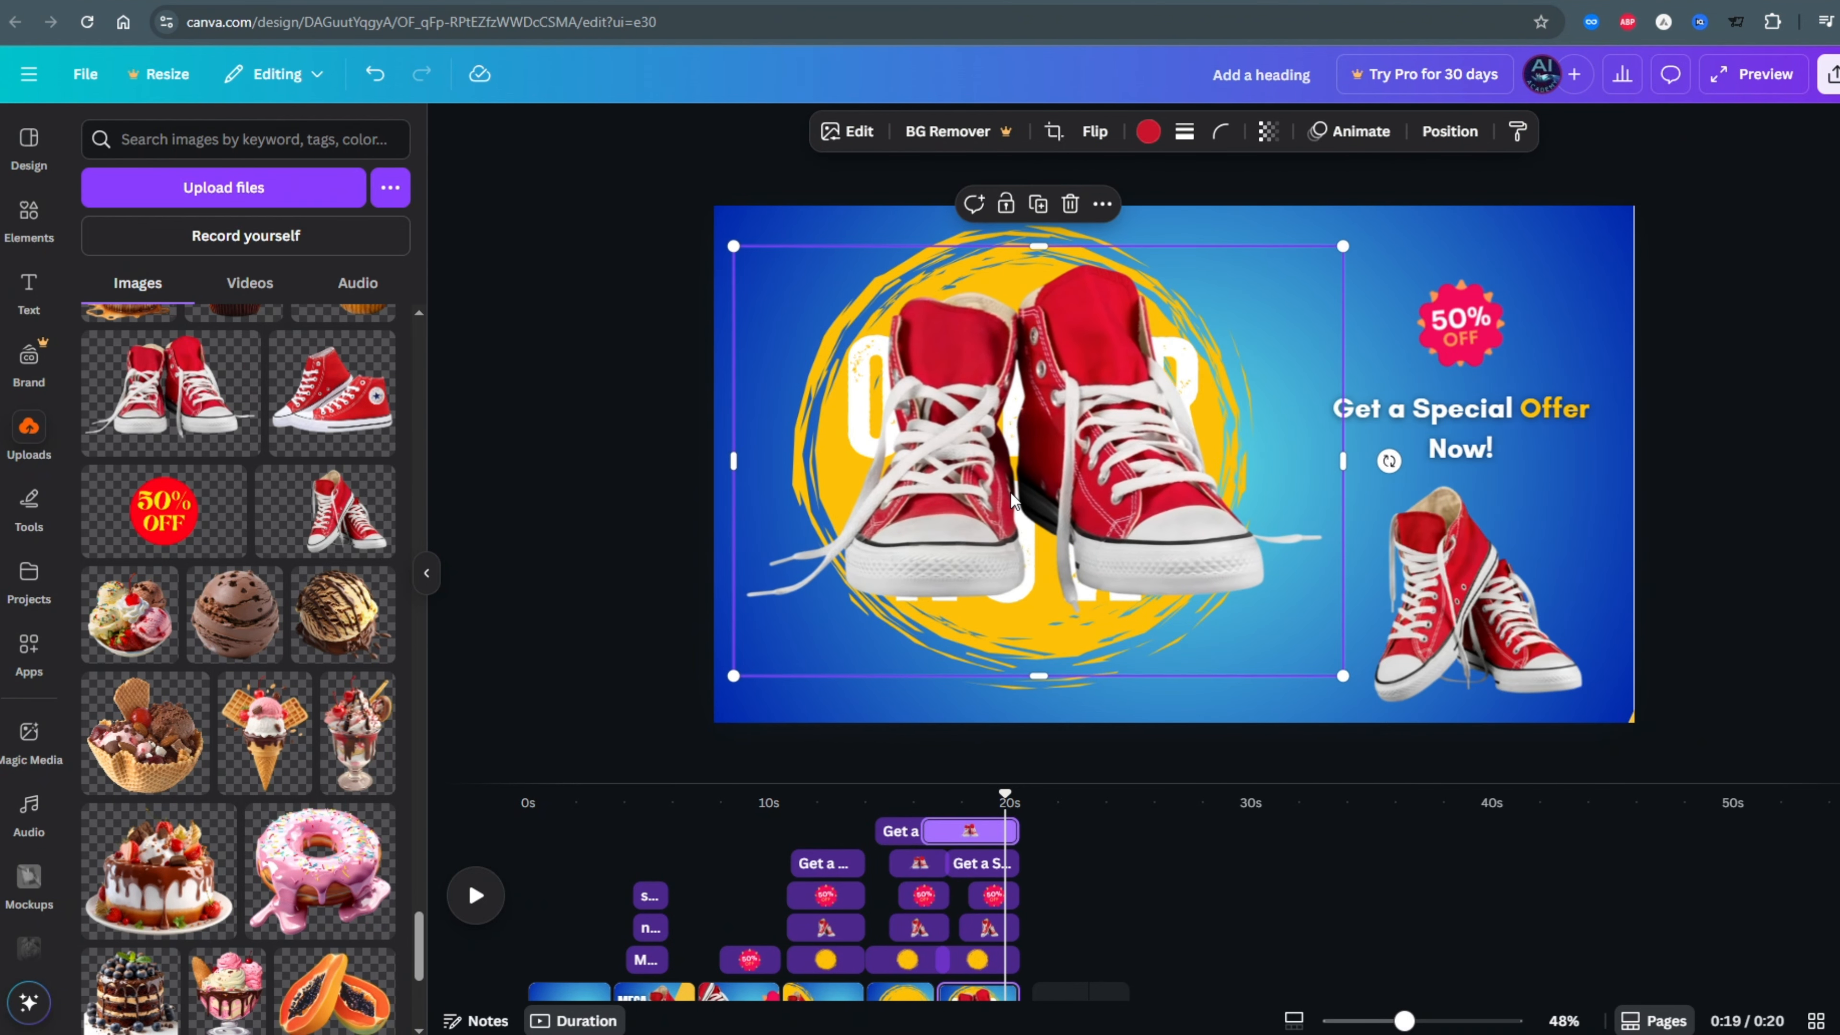
# Step: Apply an animation to the front-facing sneakers over ORDER NOW and scrub the end of the timeline to preview it
pyautogui.click(1349, 132)
pyautogui.scroll(-5, 239, 579)
pyautogui.click(342, 667)
pyautogui.scroll(-4, 312, 579)
pyautogui.click(312, 492)
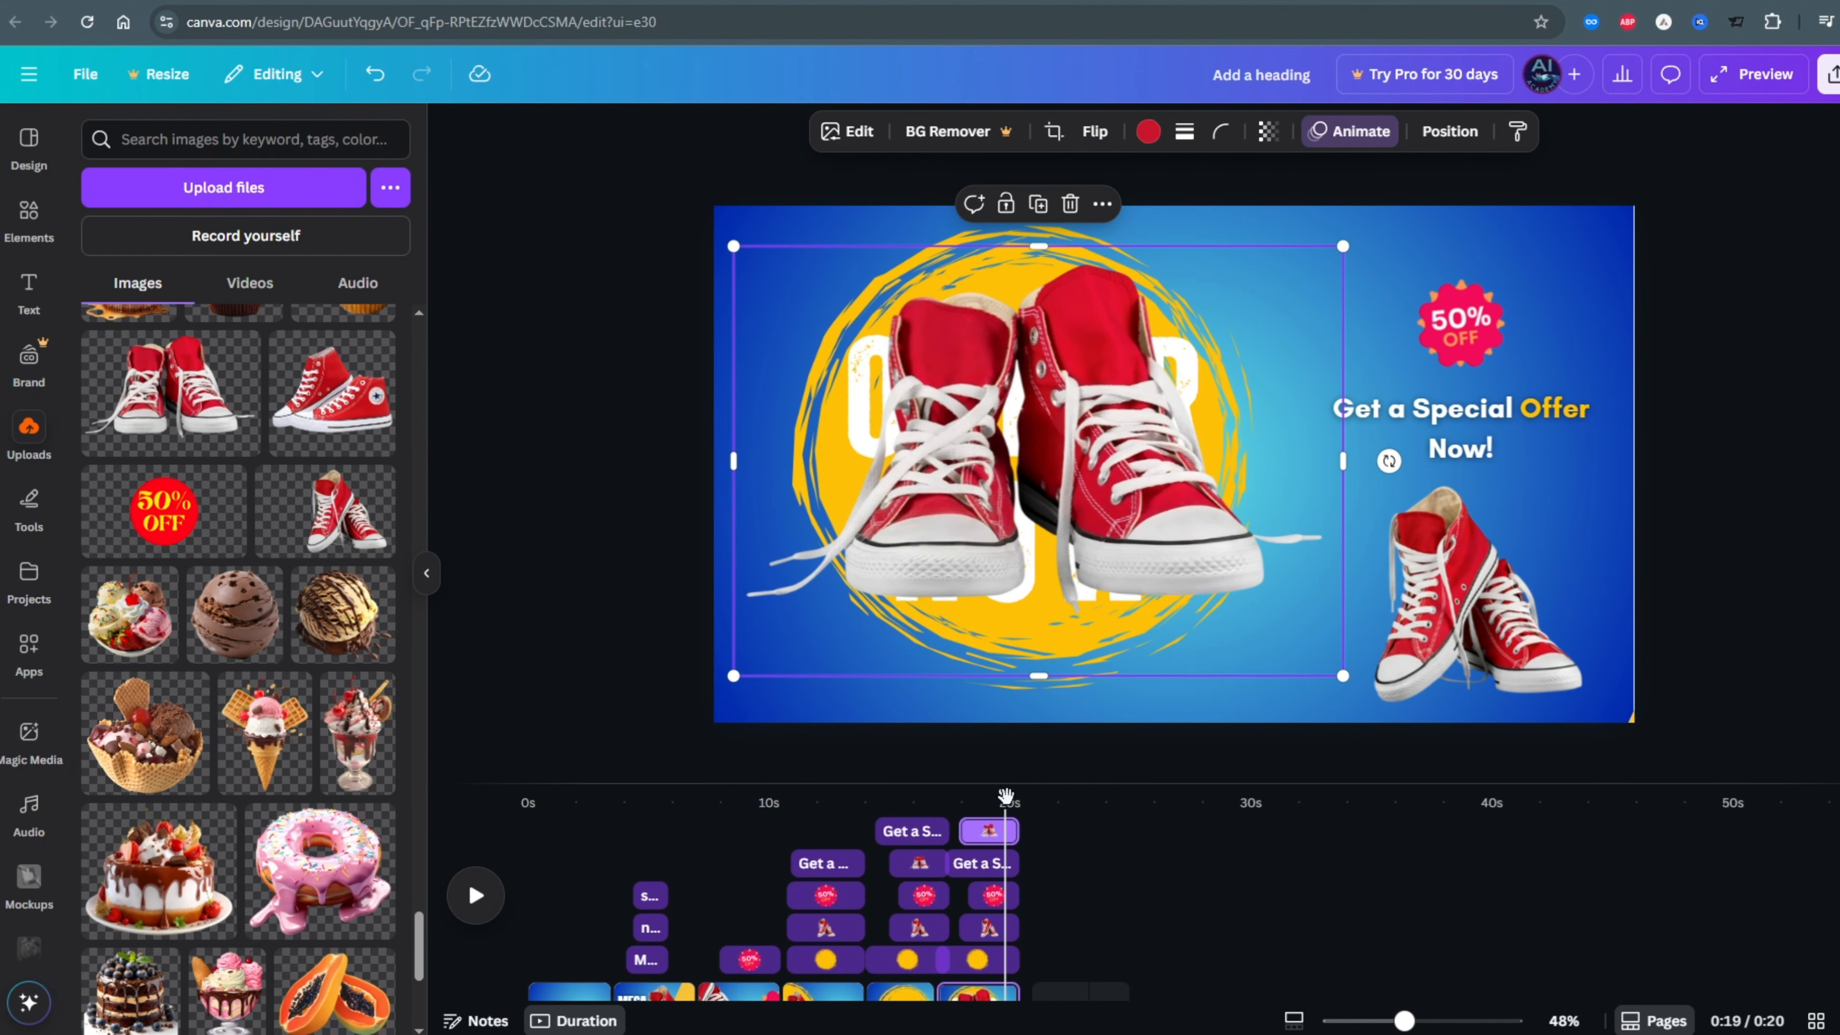
pyautogui.moveTo(1004, 795); pyautogui.dragTo(959, 799)
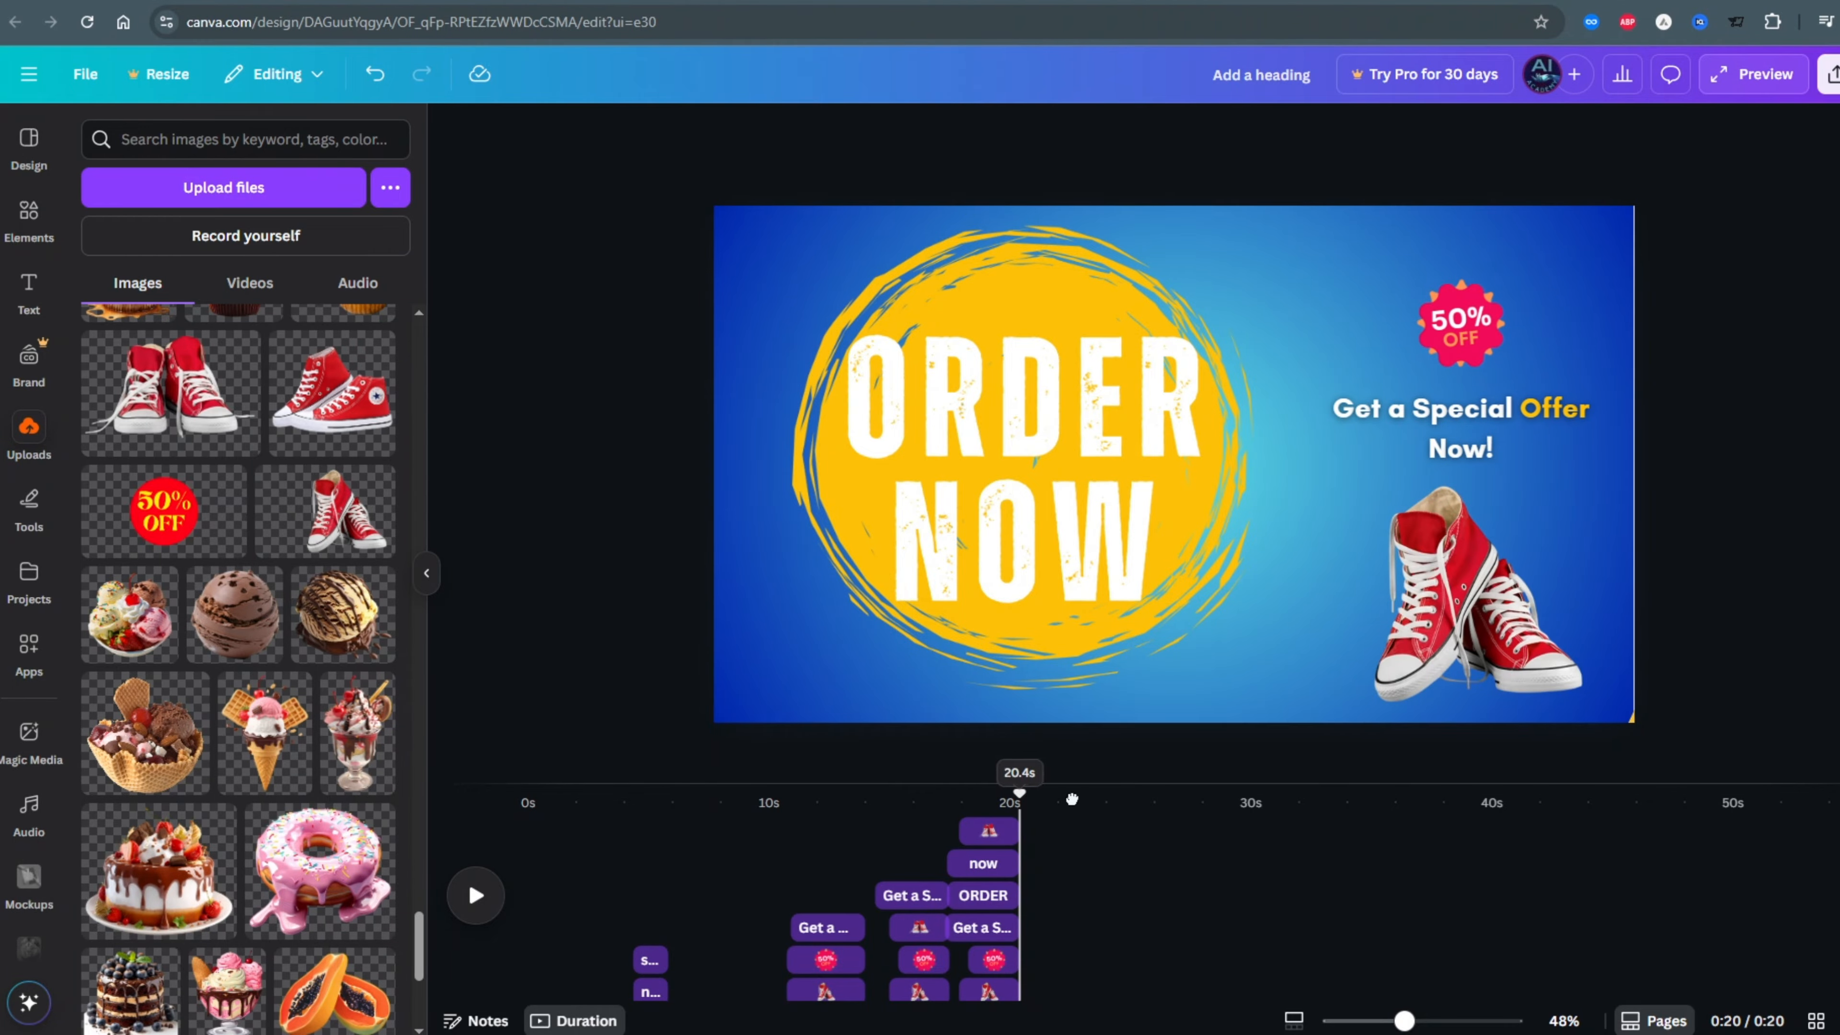
# Step: Open the download options for exporting the finished sneaker promo design
pyautogui.click(1833, 75)
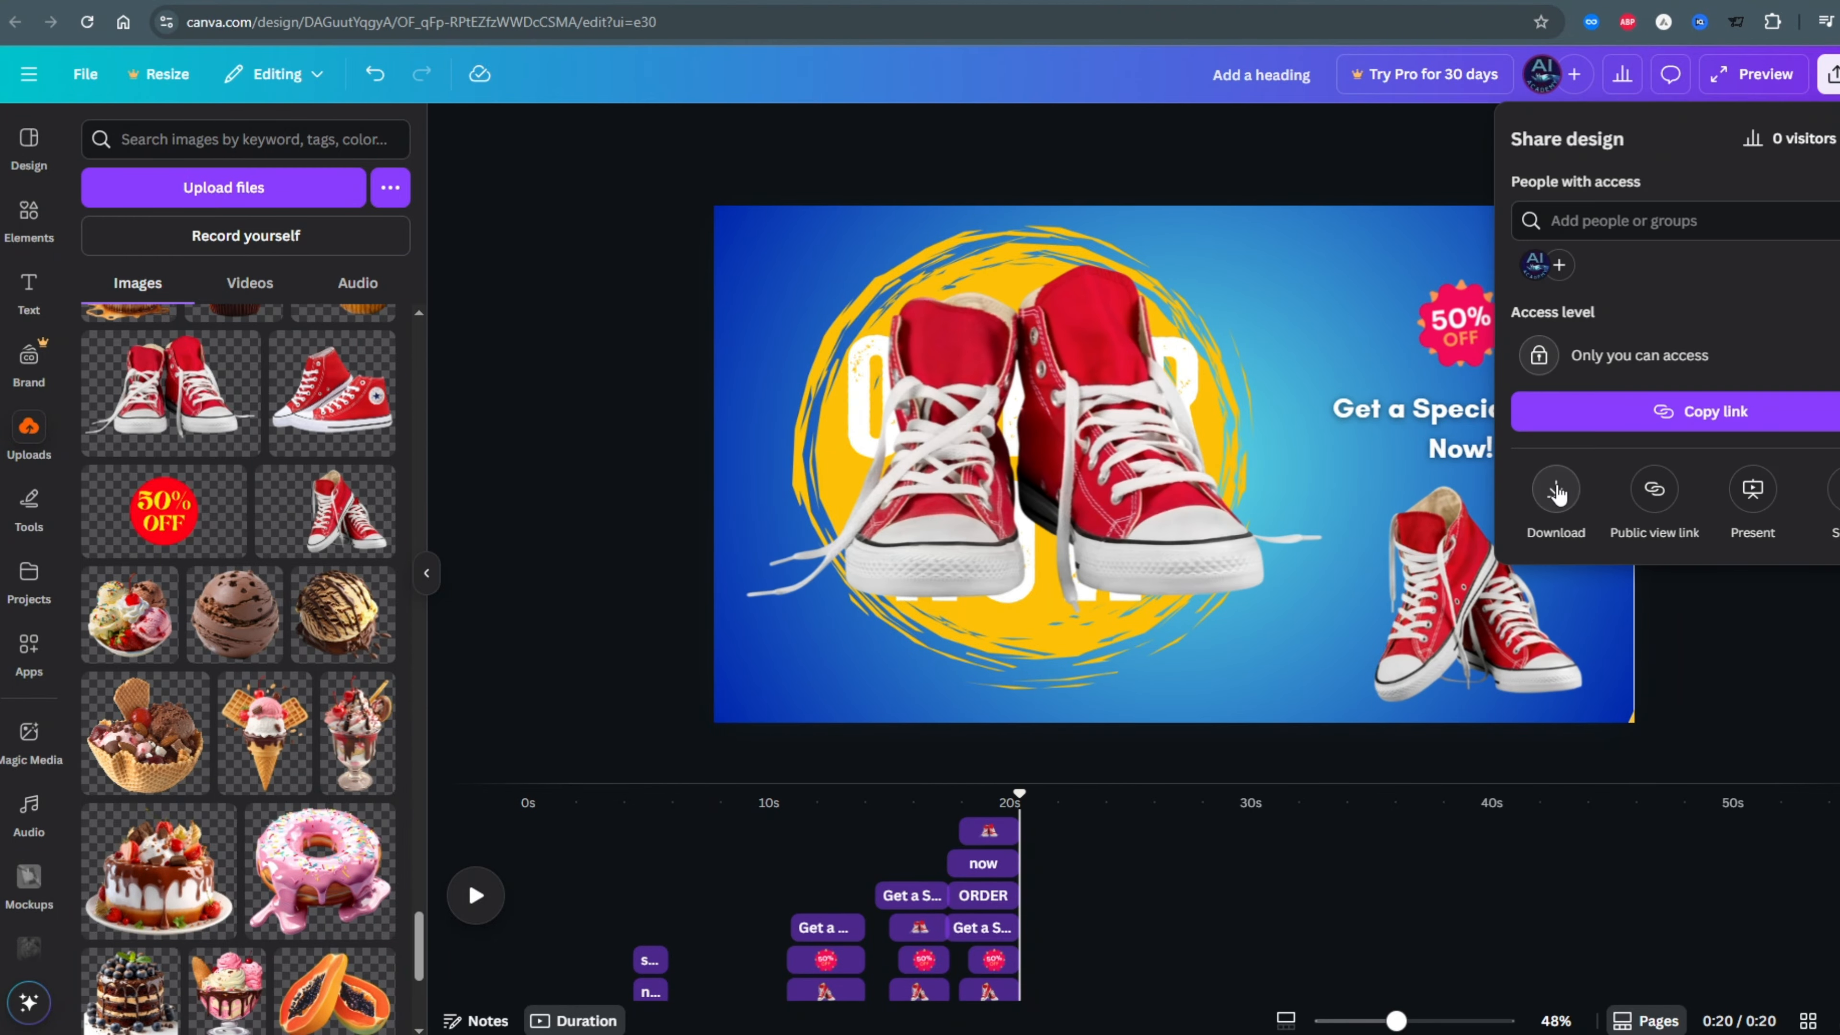
pyautogui.click(1556, 490)
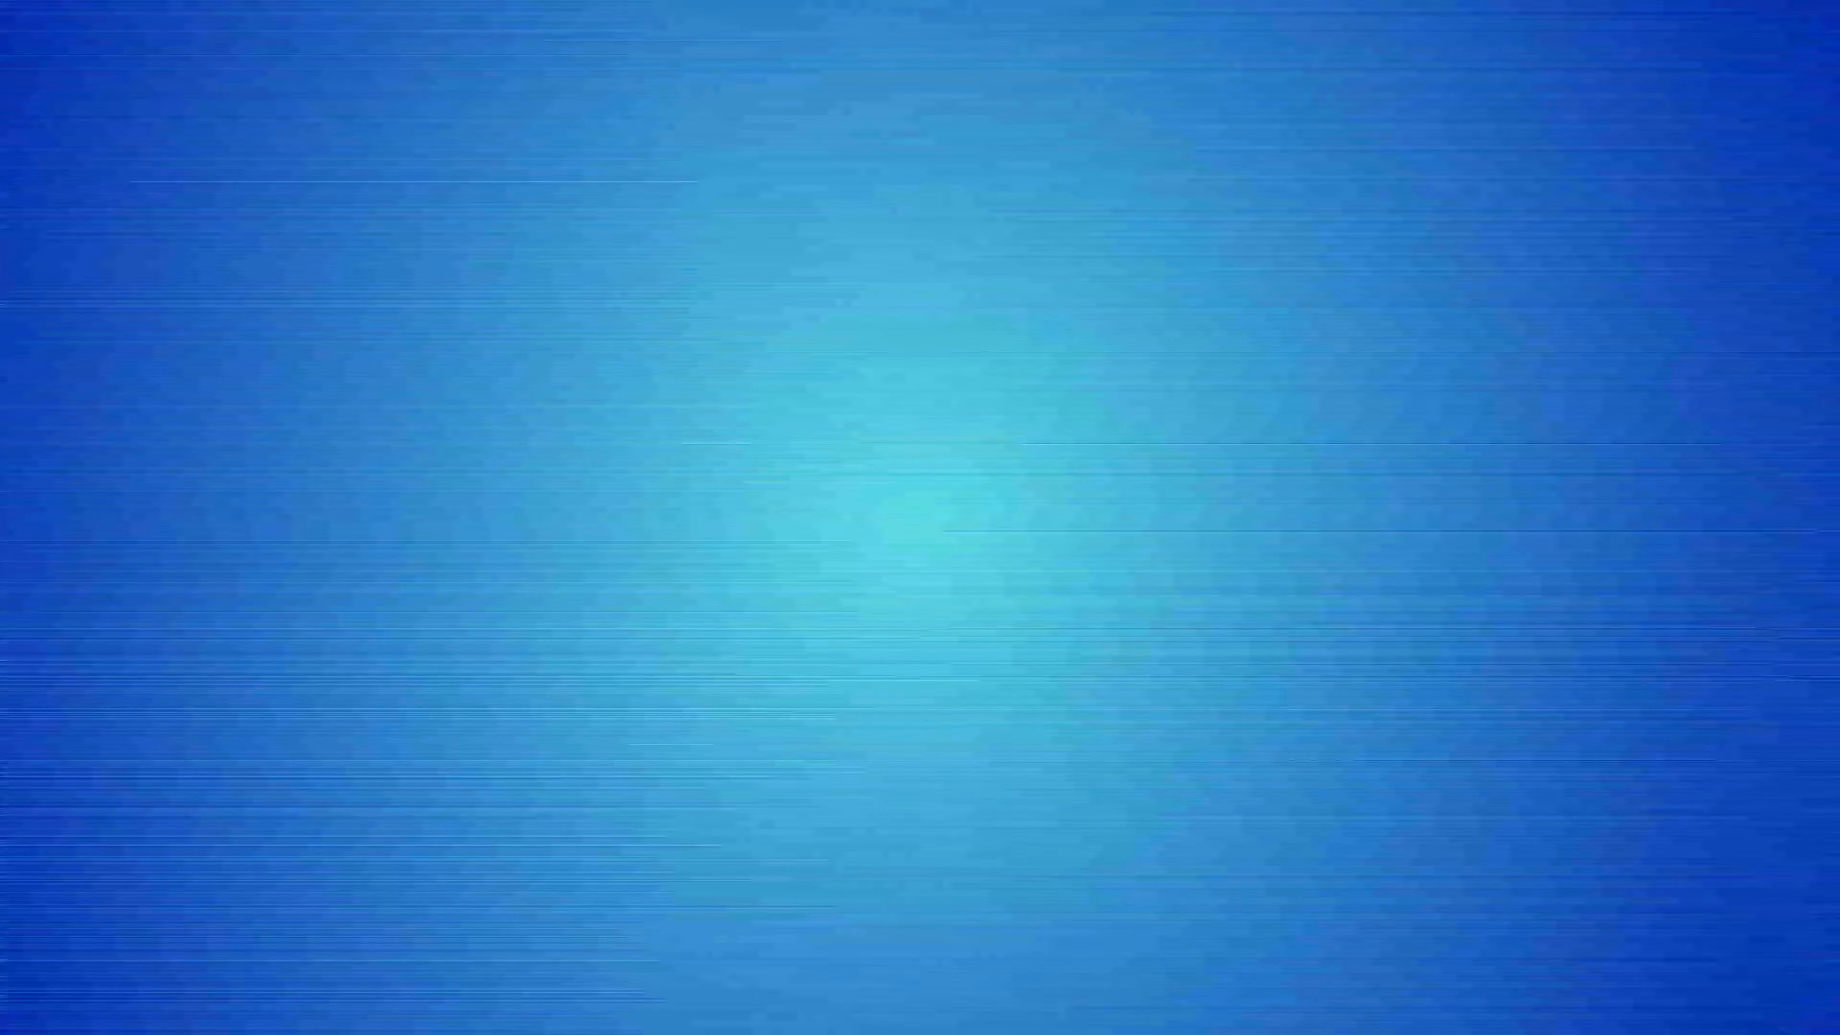